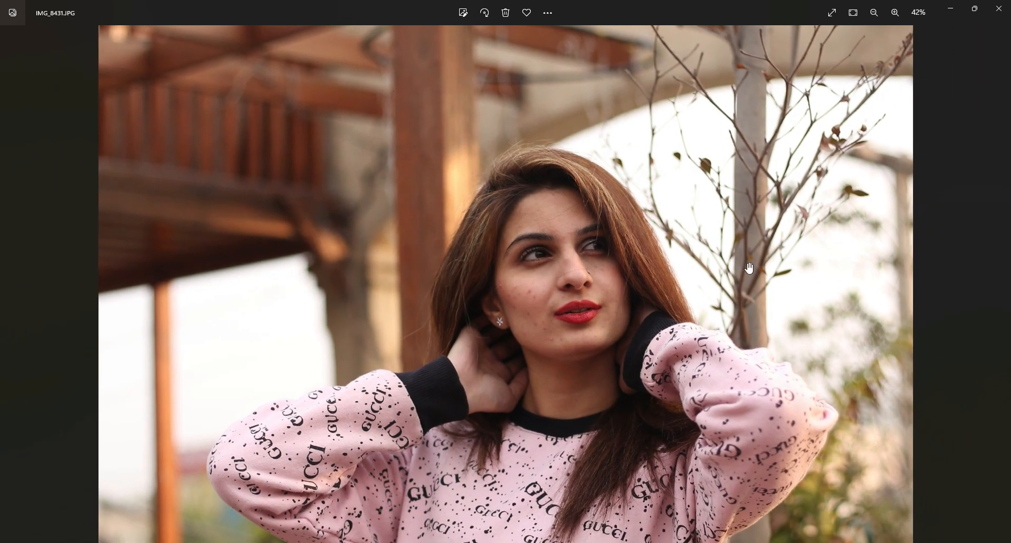
Inspect the woman's facial skin up close in IMG_8431.JPG, view the whole picture and close the photo.
scroll(627, 256, up, 4)
scroll(647, 268, up, 2)
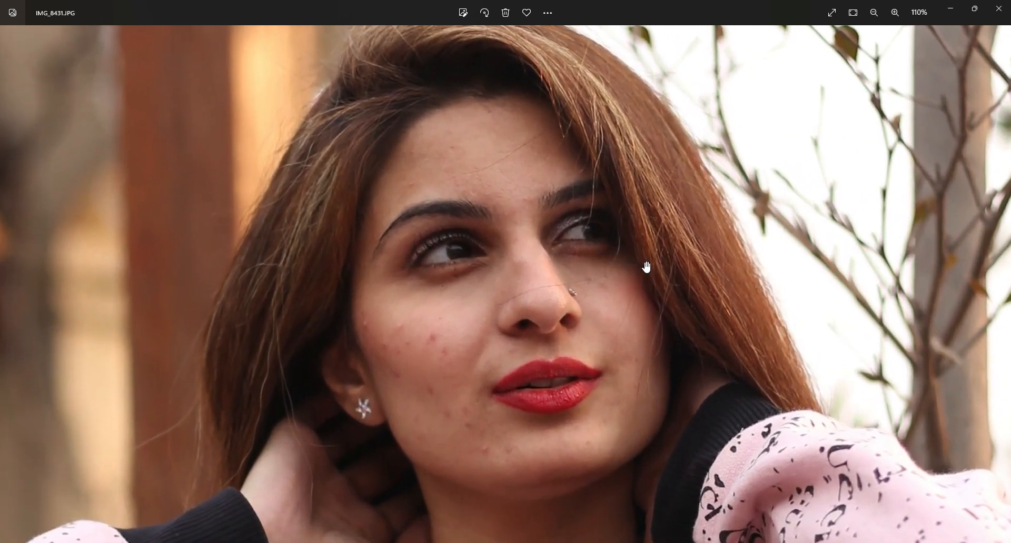
scroll(660, 277, down, 3)
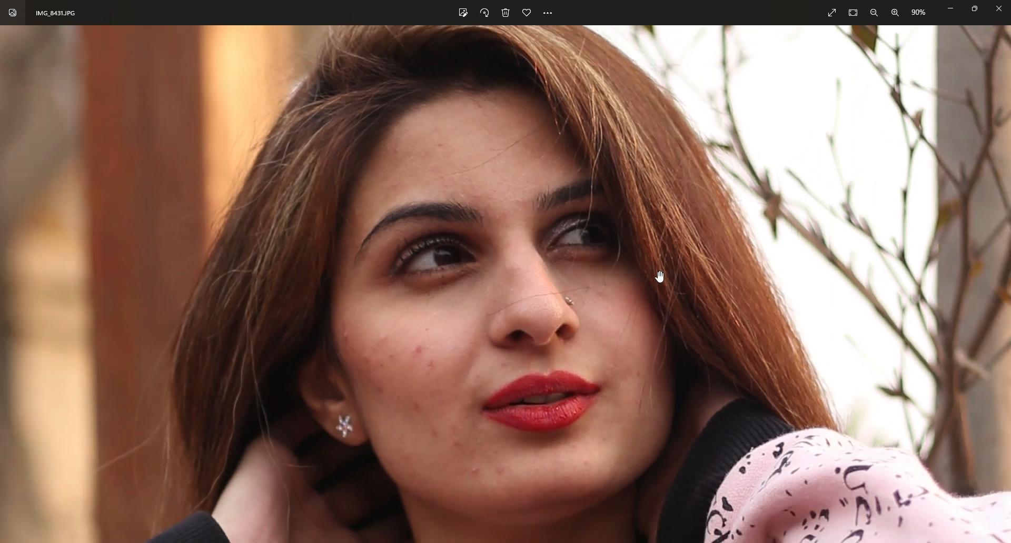
scroll(657, 278, down, 4)
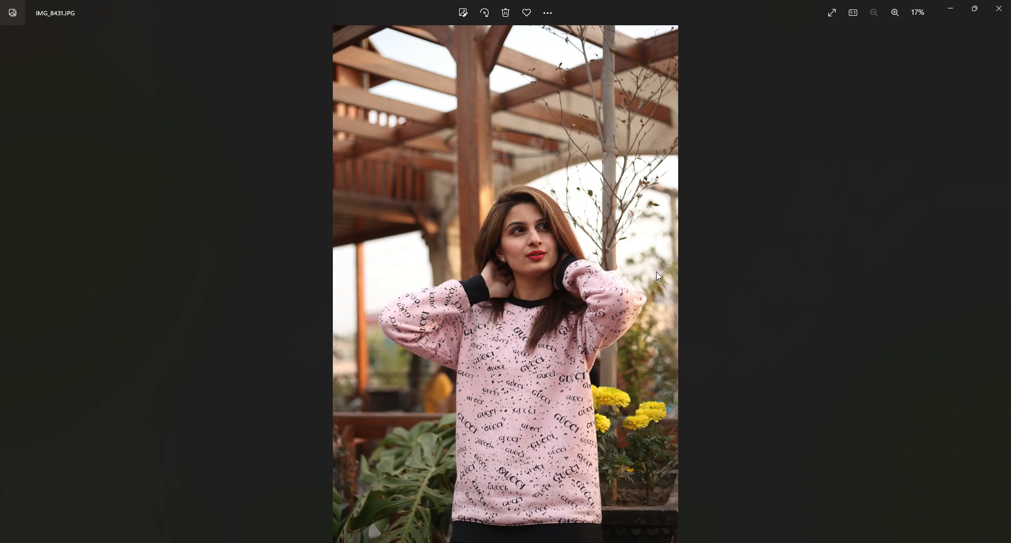
click(998, 8)
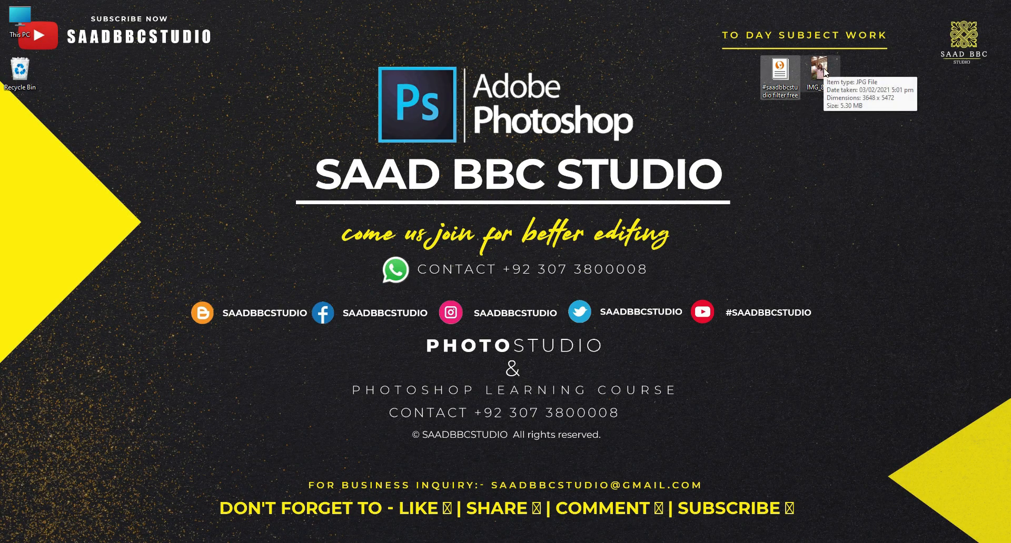
Subscribe to the Saad bbc studio YouTube channel and set its notifications to All.
double_click(789, 105)
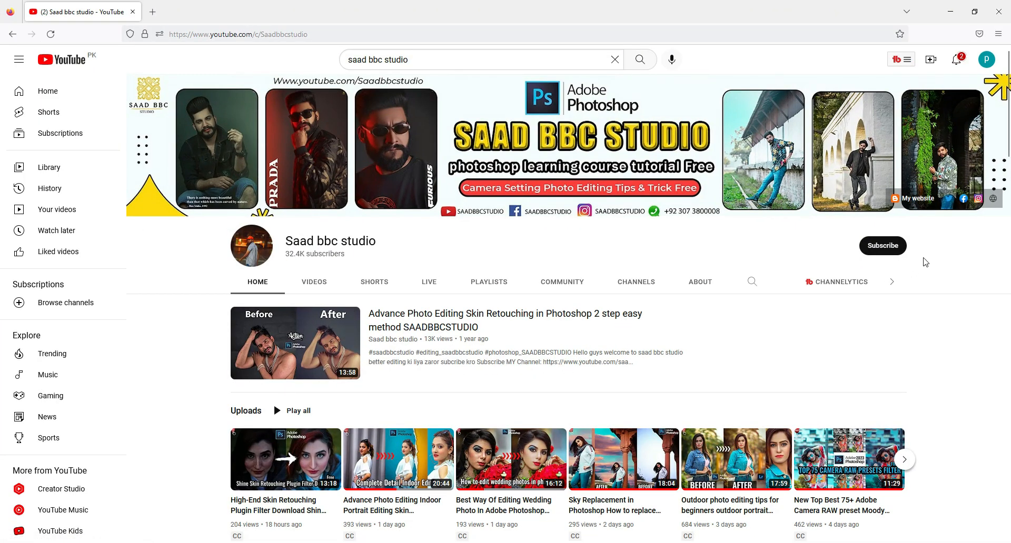
click(882, 249)
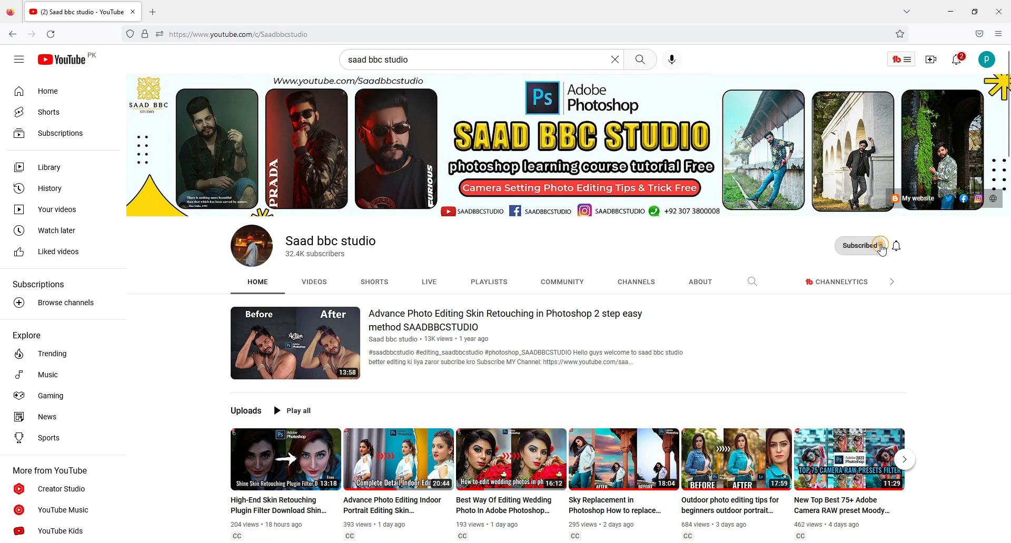
click(897, 250)
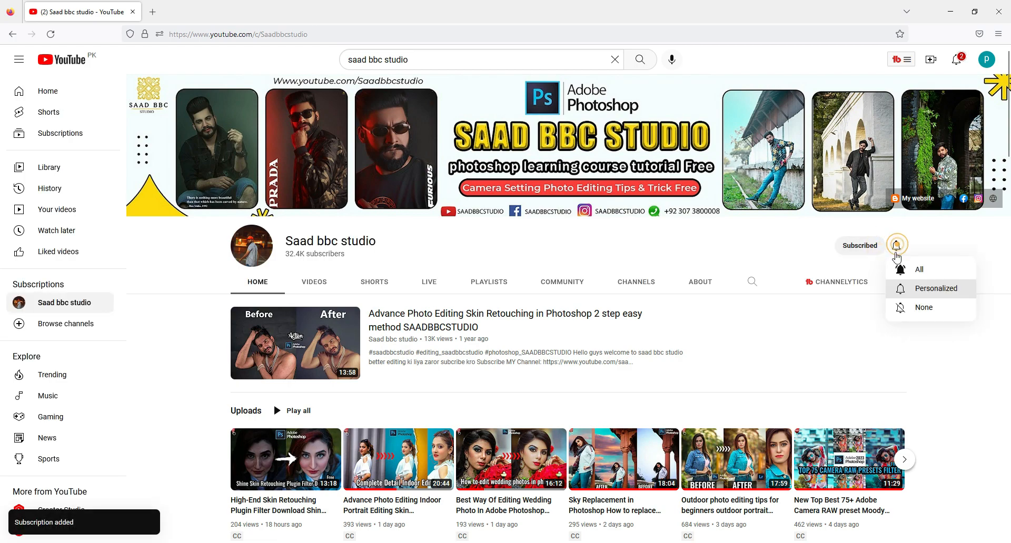
click(955, 267)
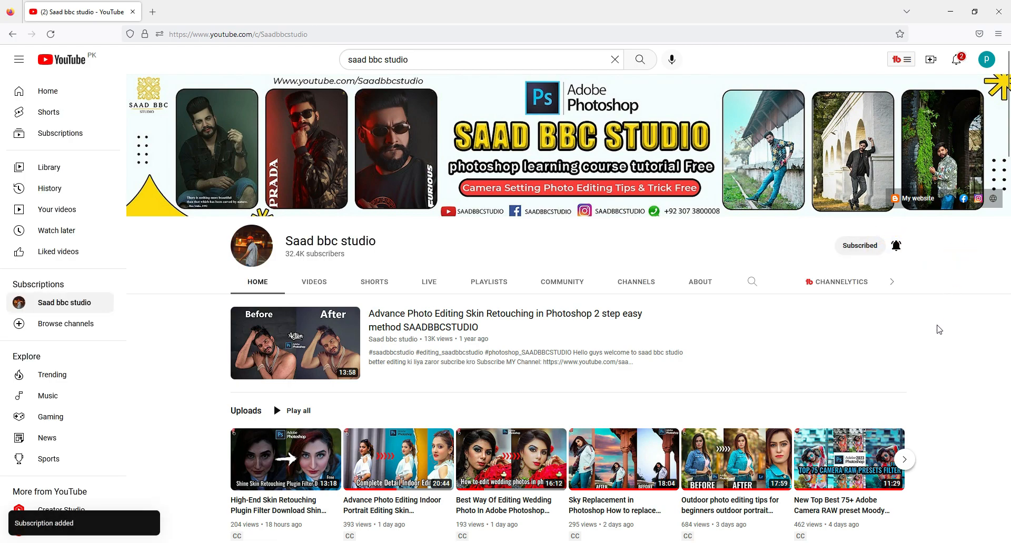
Look through the uploads, live streams and playlists on the Saad bbc studio channel's home page.
scroll(933, 335, down, 1)
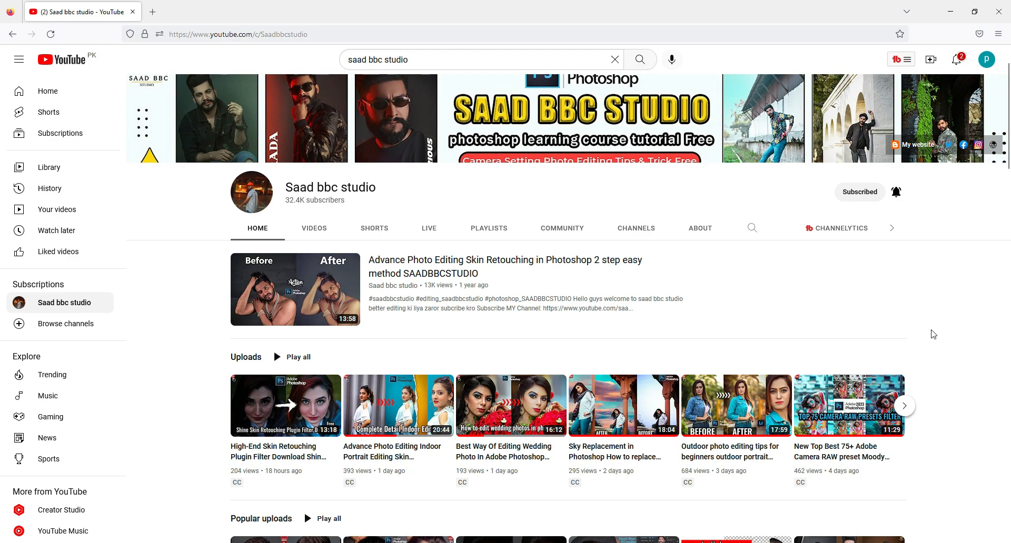
scroll(933, 335, down, 1)
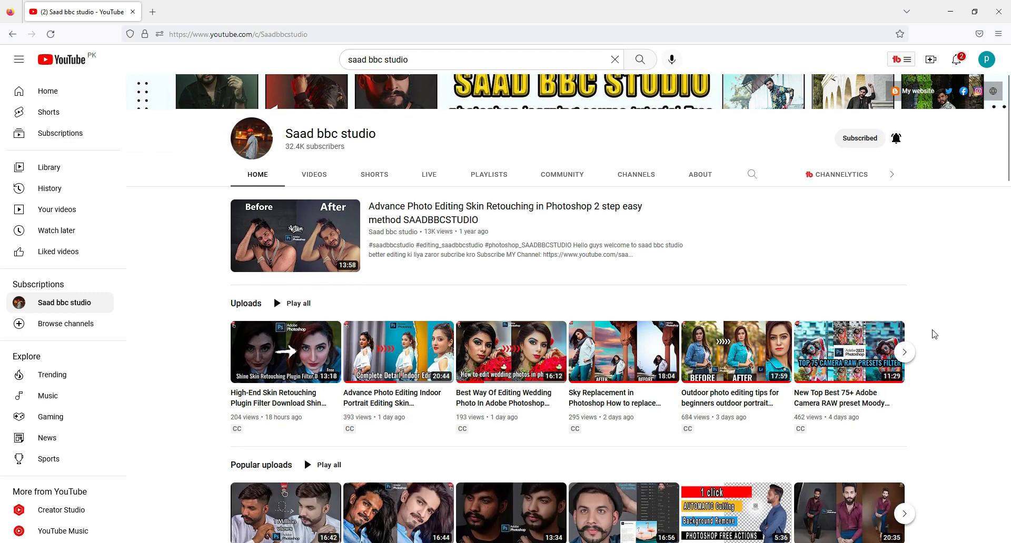
scroll(971, 337, down, 2)
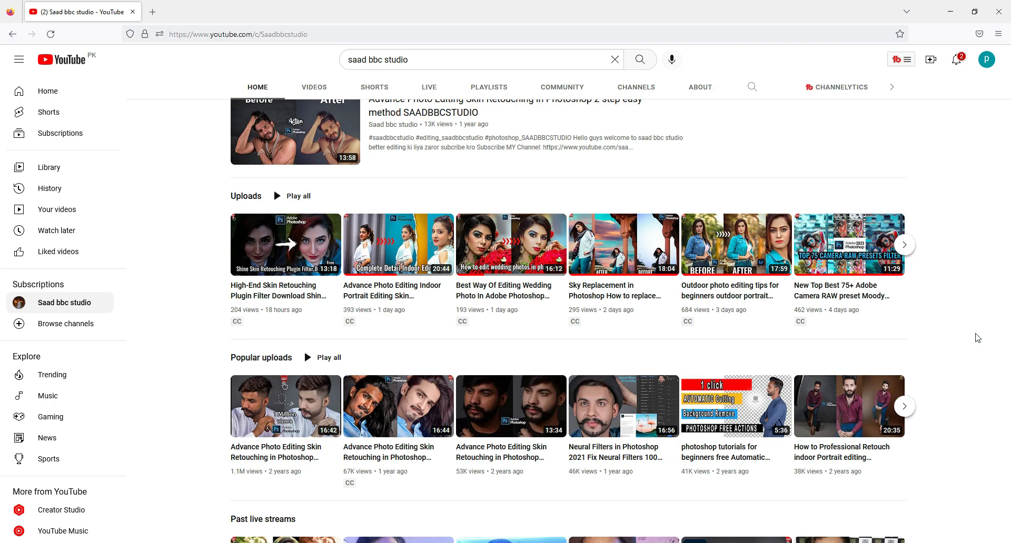
scroll(977, 338, down, 3)
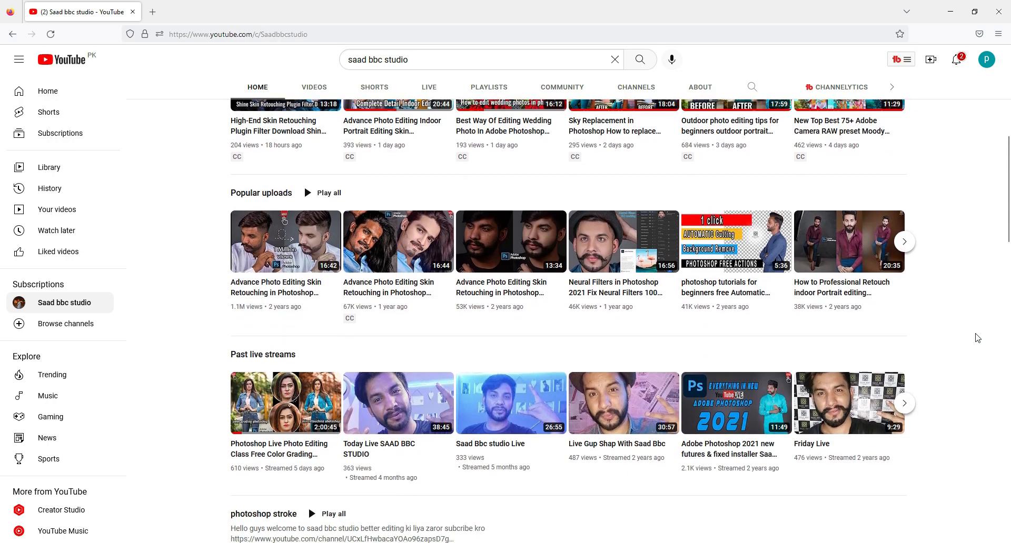
scroll(977, 338, down, 1)
scroll(977, 338, down, 3)
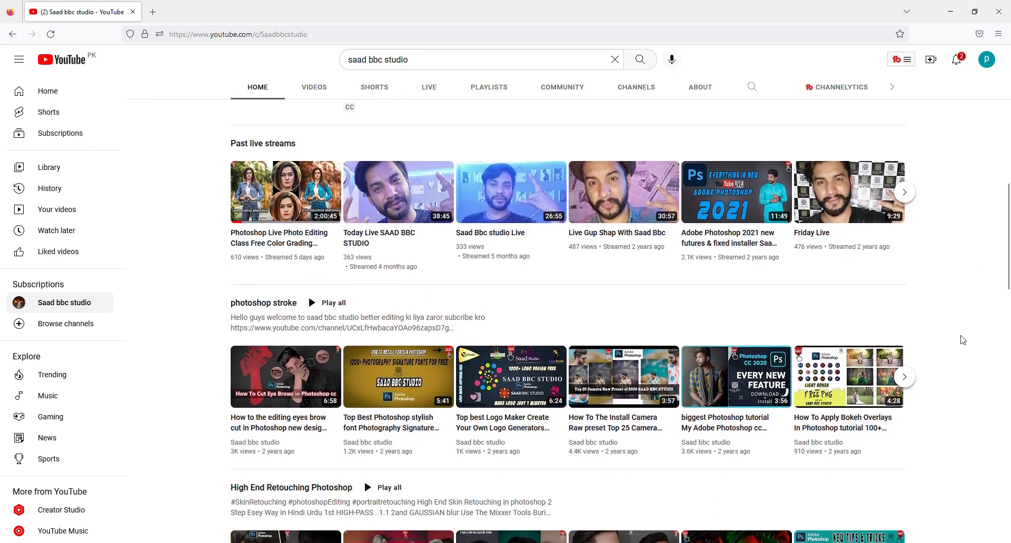
scroll(962, 339, down, 2)
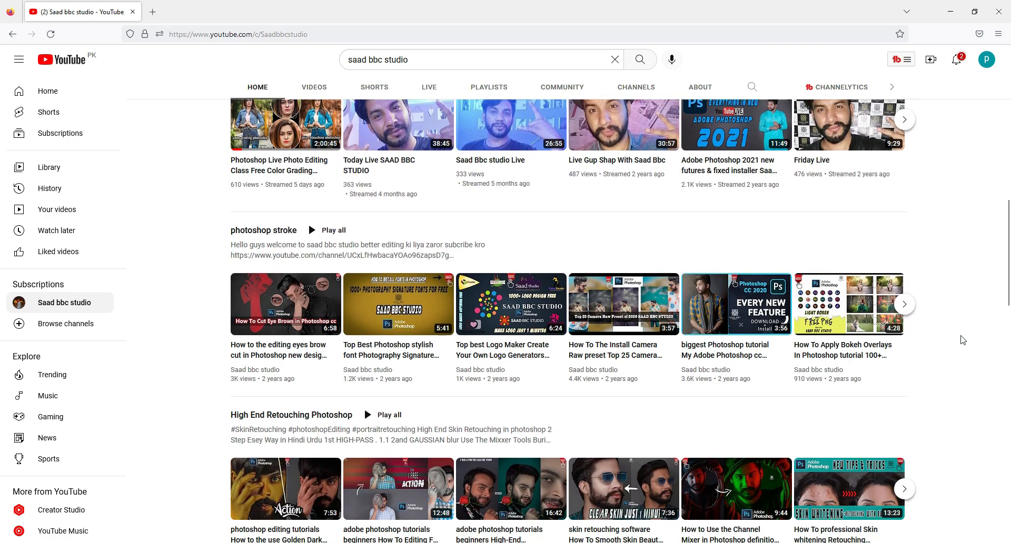
scroll(962, 339, down, 3)
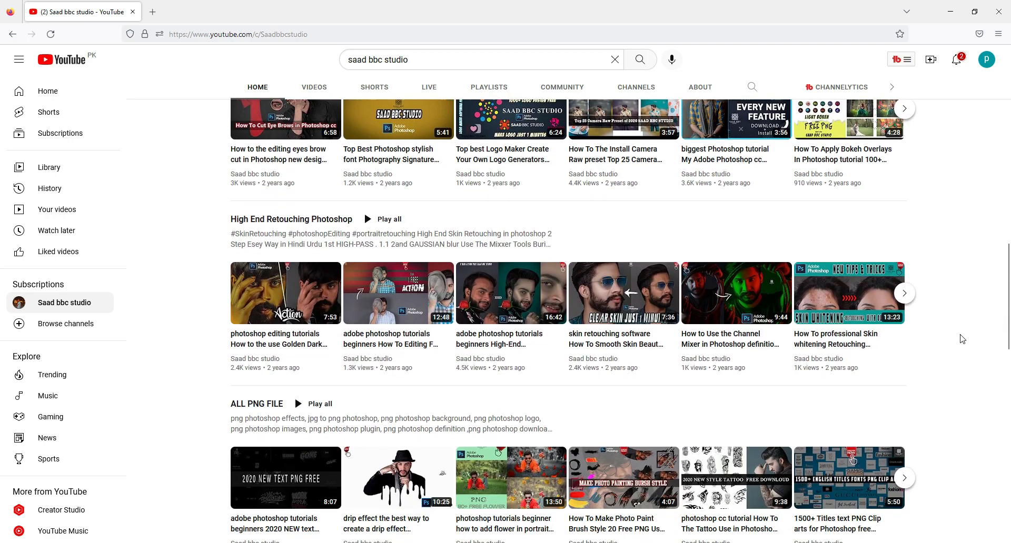
scroll(962, 339, down, 1)
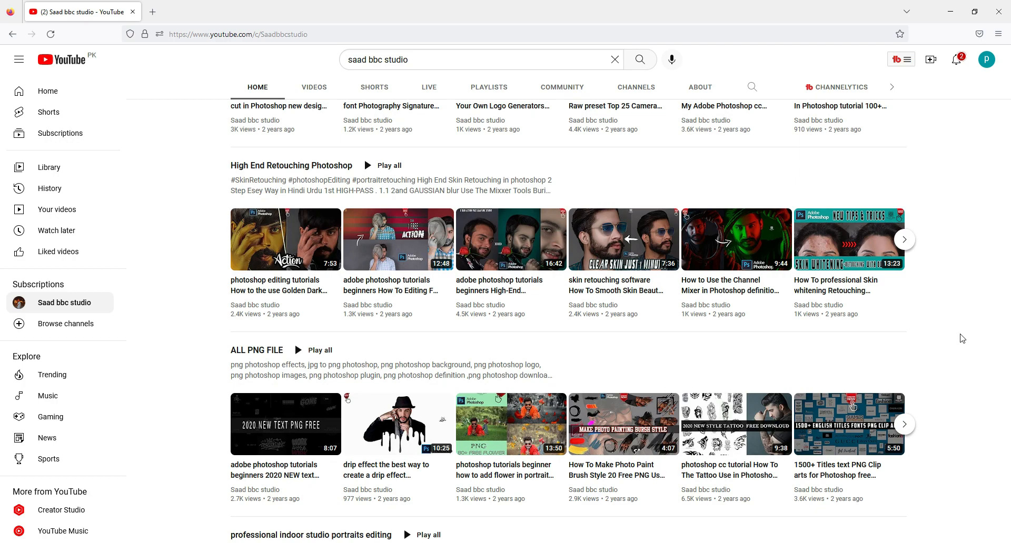
scroll(946, 311, down, 5)
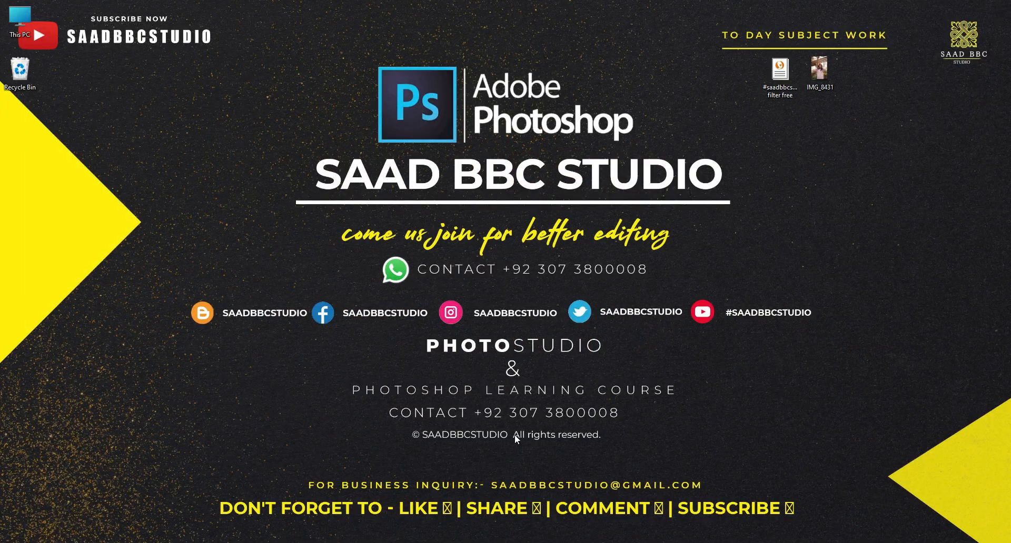
Launch Adobe Photoshop CC 2019, open the desktop photo IMG_8431 in it and maximize the window.
key(super)
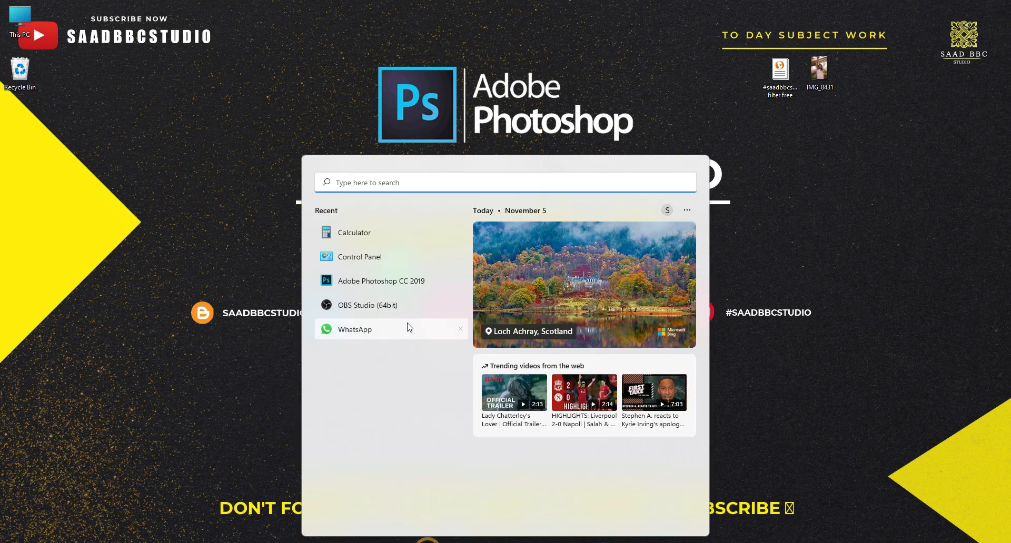
click(395, 286)
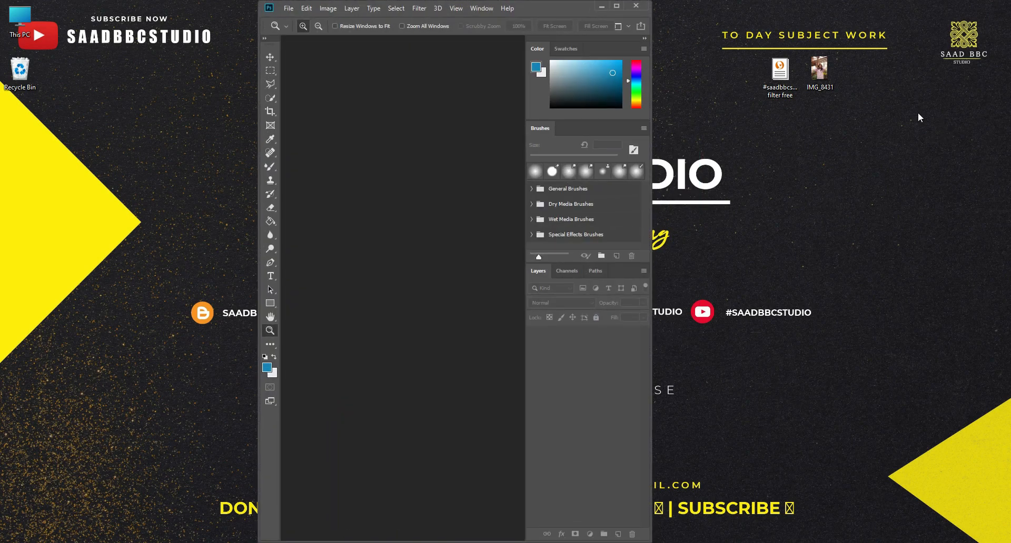
drag(819, 68, 422, 198)
click(616, 6)
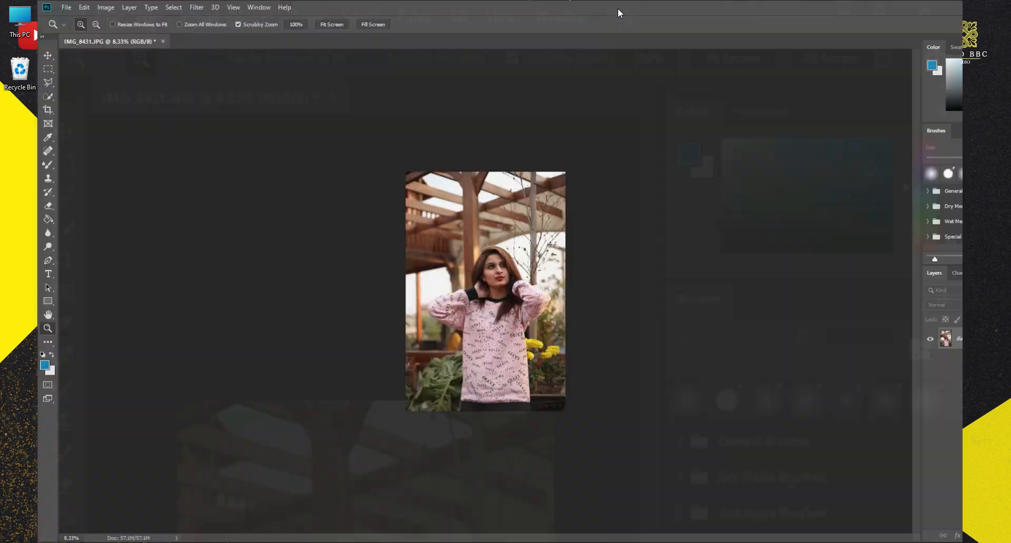
Examine the blemishes and stray hairs on the woman's face up to 200% zoom, ending with the whole photo in view.
drag(475, 243, 569, 222)
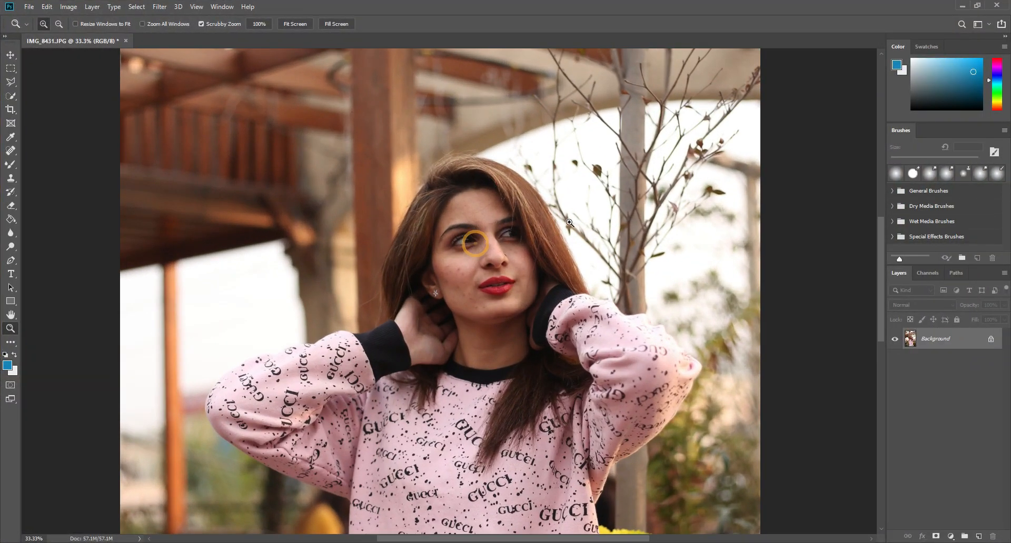
mouse_move(502, 253)
mouse_down()
mouse_move(548, 288)
mouse_move(550, 256)
mouse_up()
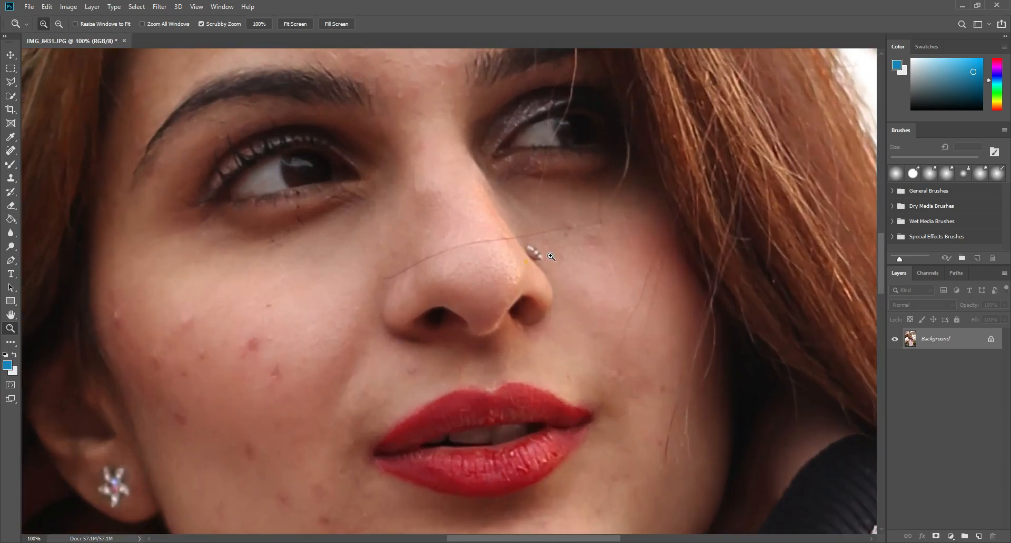
click(528, 259)
right_click(426, 270)
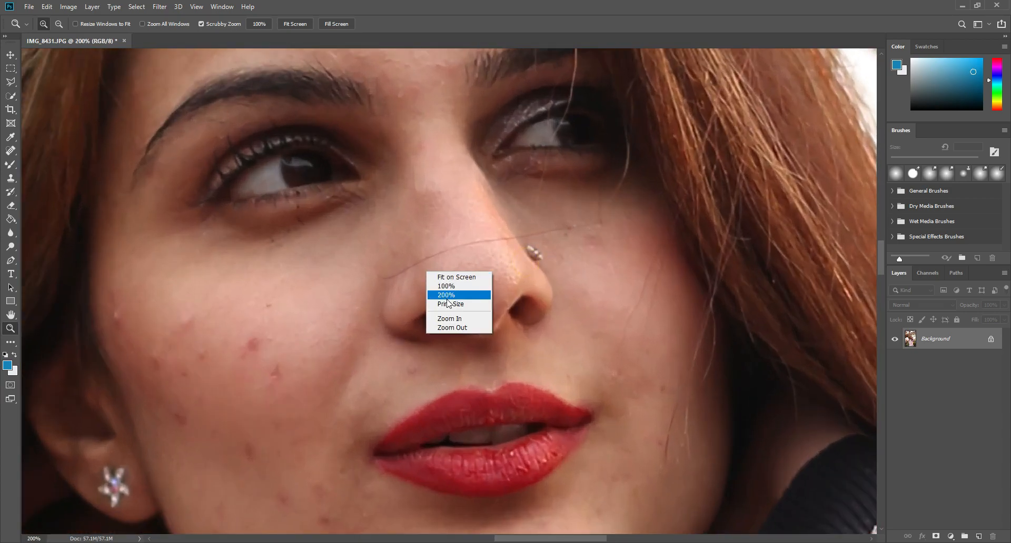
click(458, 329)
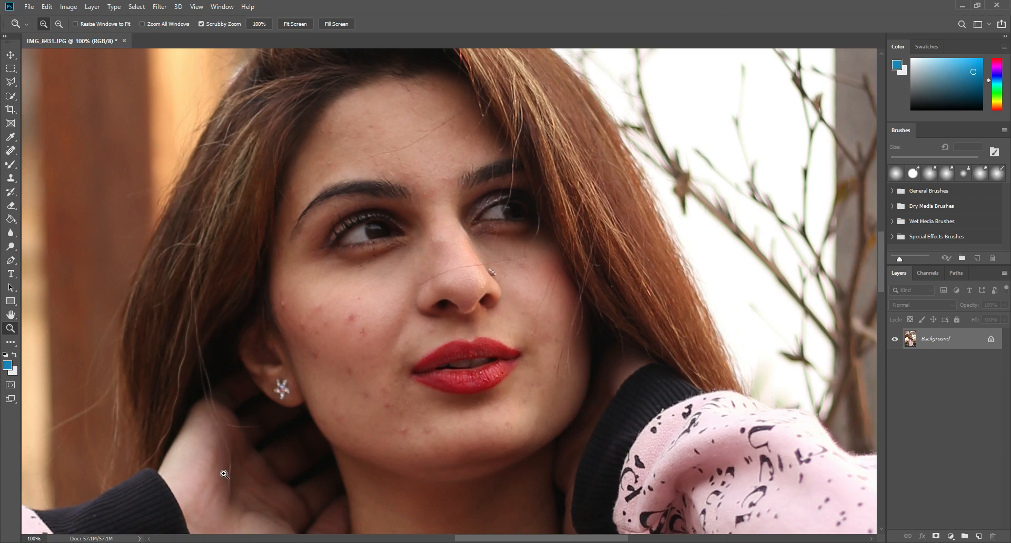
scroll(473, 376, down, 1)
right_click(465, 328)
click(474, 334)
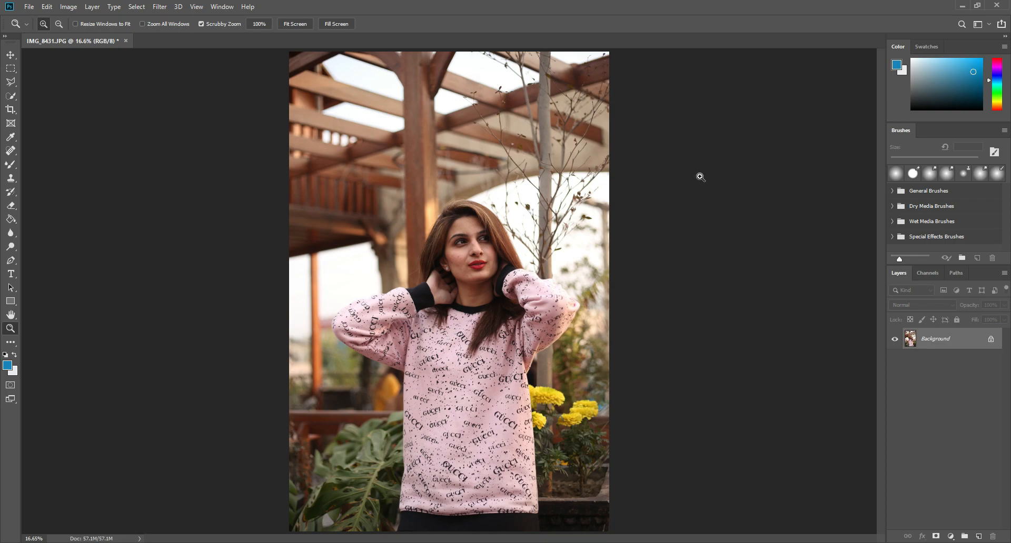
Duplicate the Background layer.
drag(946, 345, 978, 537)
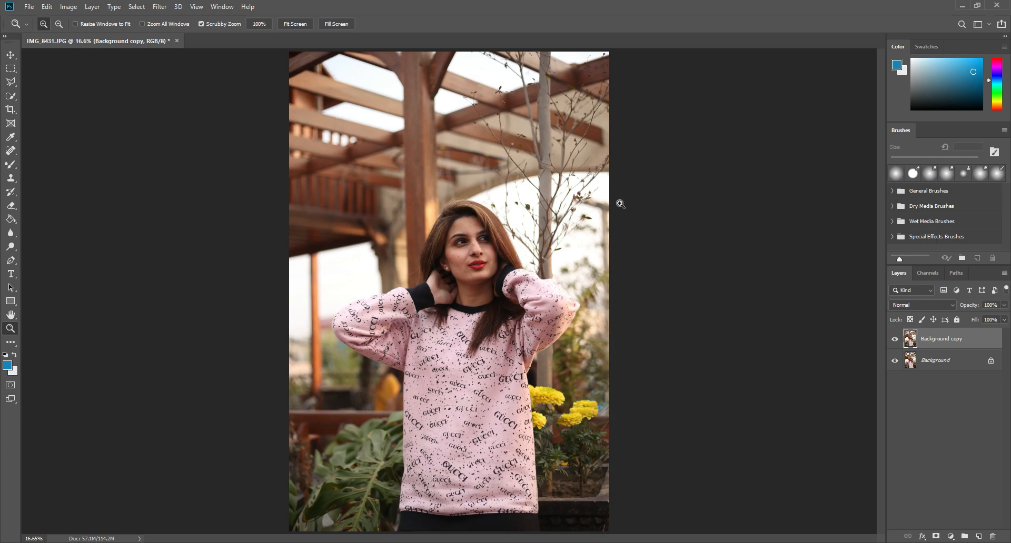
Check the cheeks, nose and lips on the duplicated layer at close range, ending with the photo fitted on screen.
drag(480, 235, 518, 222)
click(519, 222)
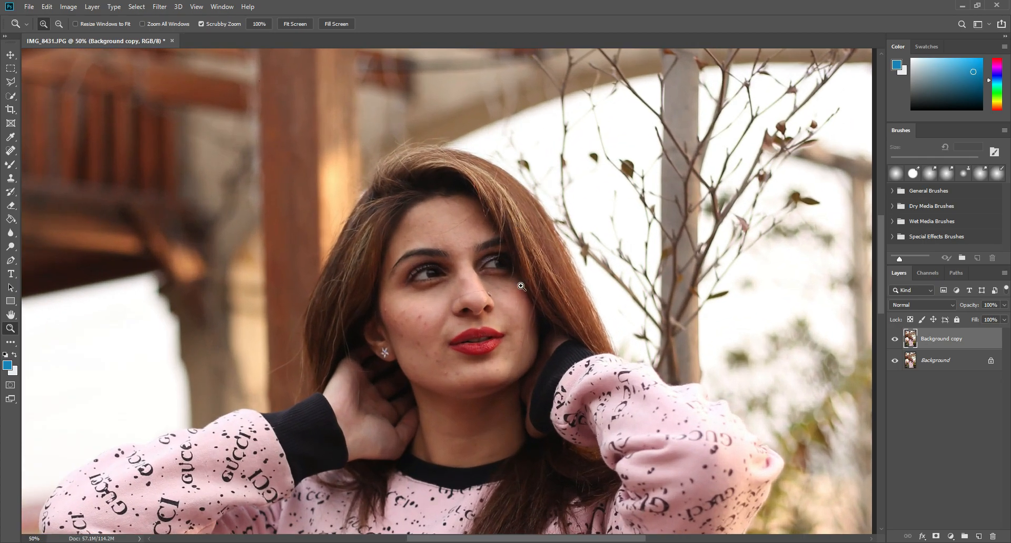
click(514, 283)
click(477, 305)
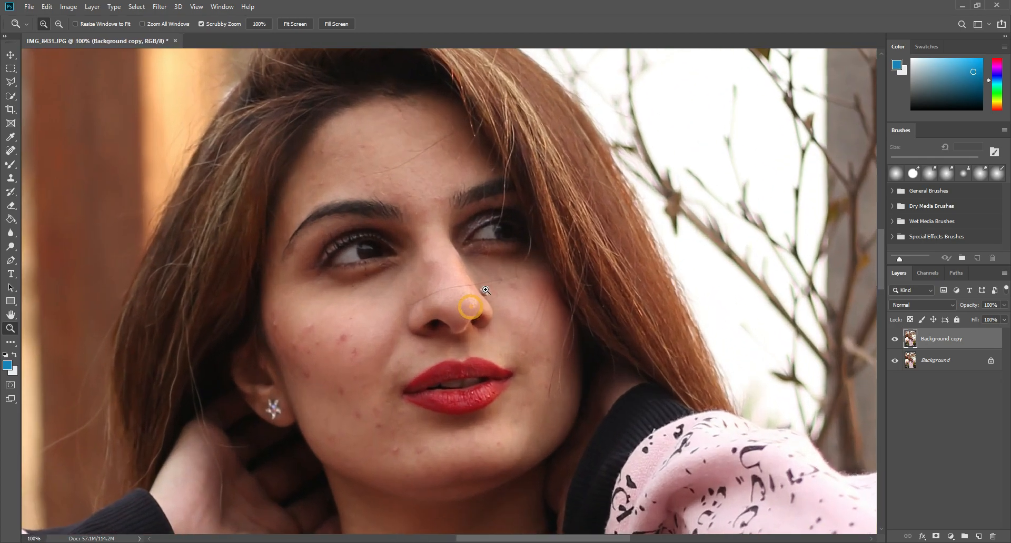
click(388, 315)
scroll(389, 311, down, 3)
right_click(522, 289)
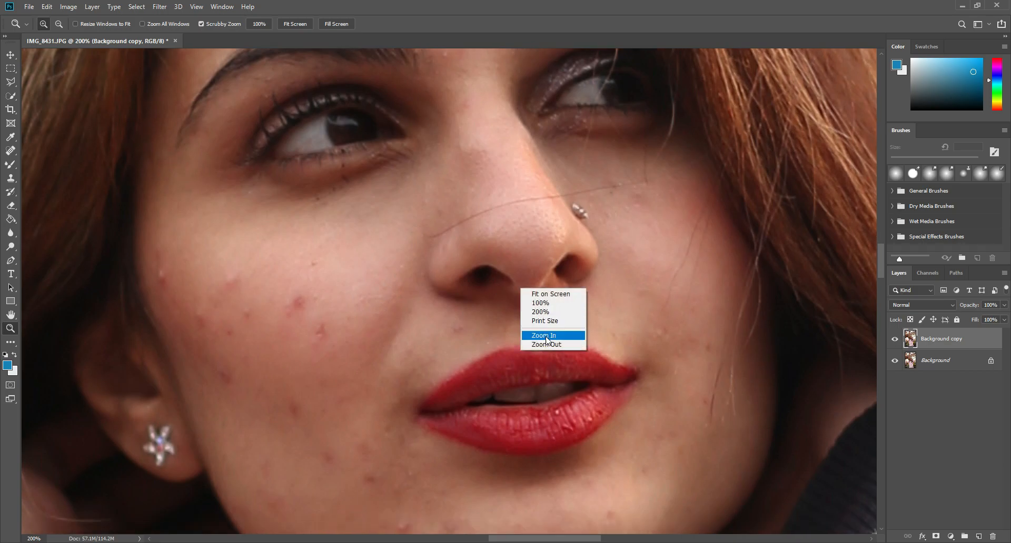
click(546, 343)
scroll(547, 340, up, 3)
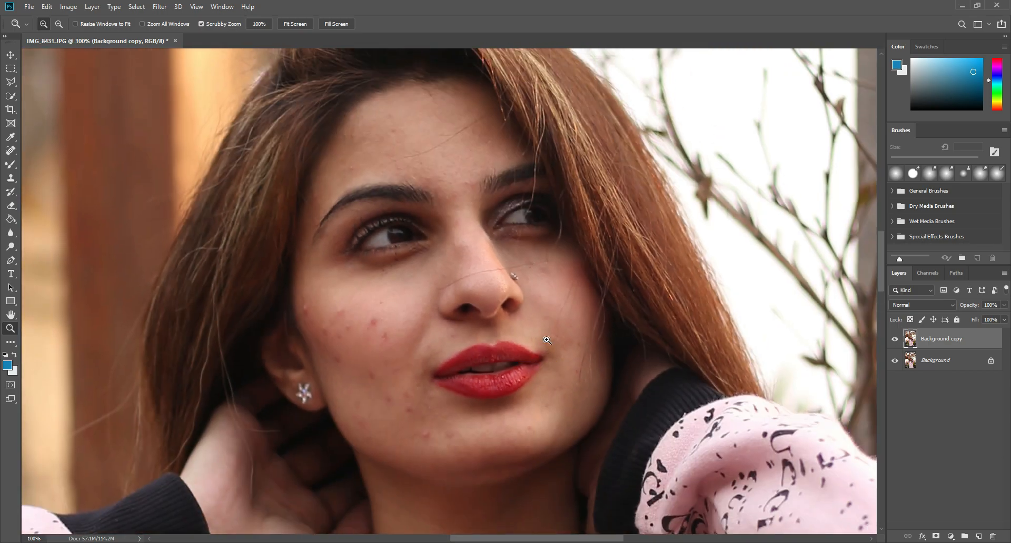
key(ctrl+0)
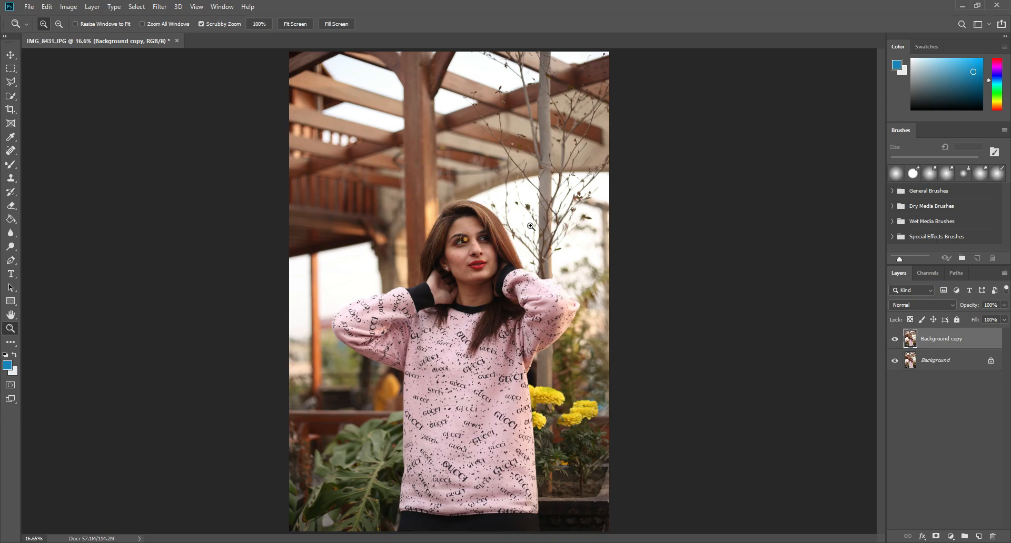
Paint over the stray hair across the woman's forehead on the duplicated layer with the Content-Aware Spot Healing Brush at size 15.
drag(466, 225, 524, 287)
click(522, 274)
scroll(519, 271, up, 3)
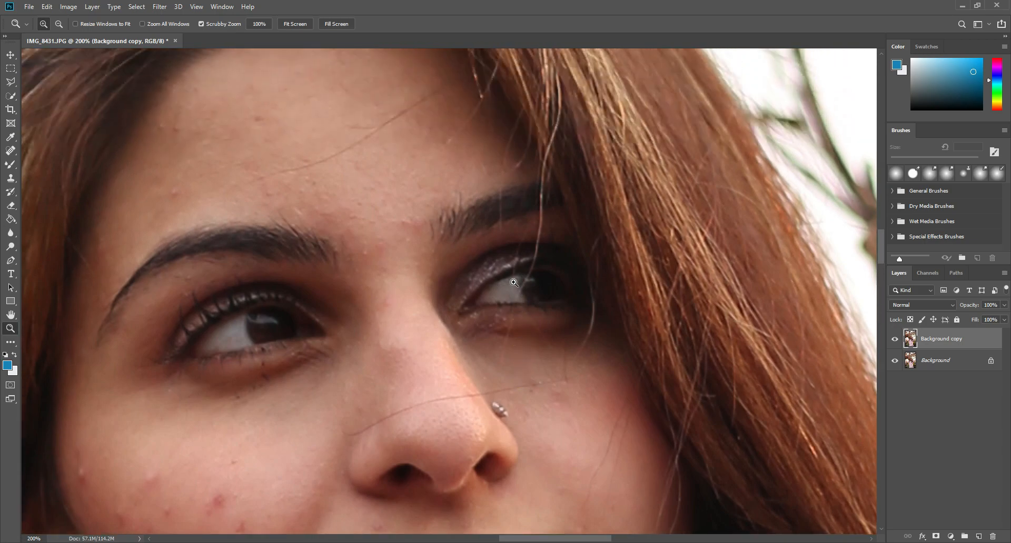
right_click(508, 278)
click(469, 270)
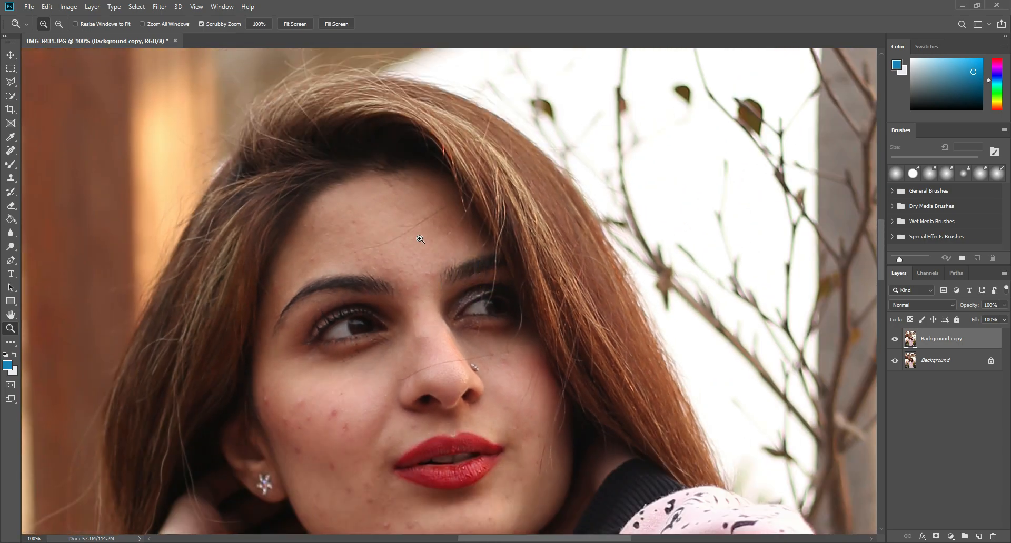
click(421, 237)
click(10, 150)
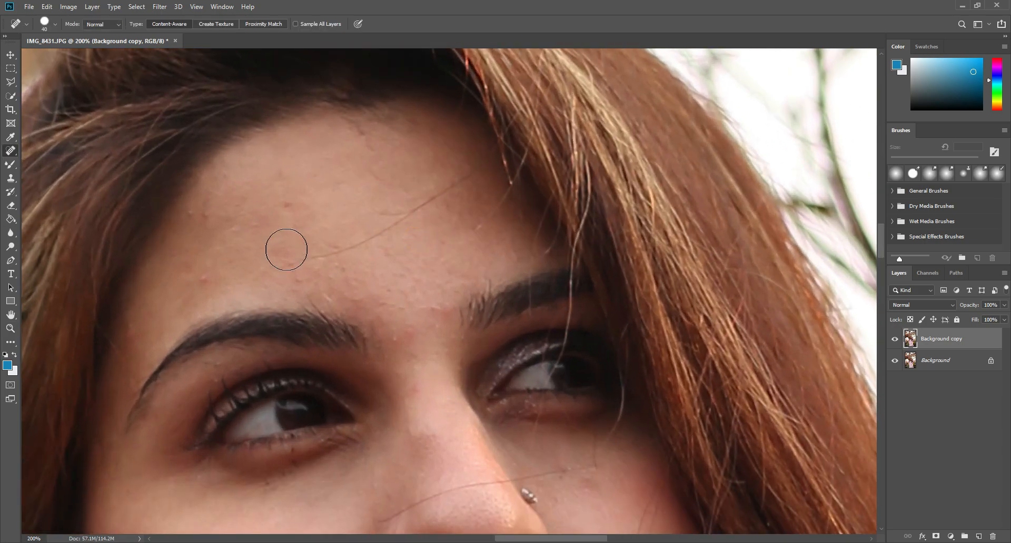
key(bracketleft)
key(bracketleft)
key(bracketleft)
key(bracketleft)
key(bracketleft)
mouse_move(285, 264)
mouse_down()
mouse_move(342, 252)
mouse_move(472, 174)
mouse_up()
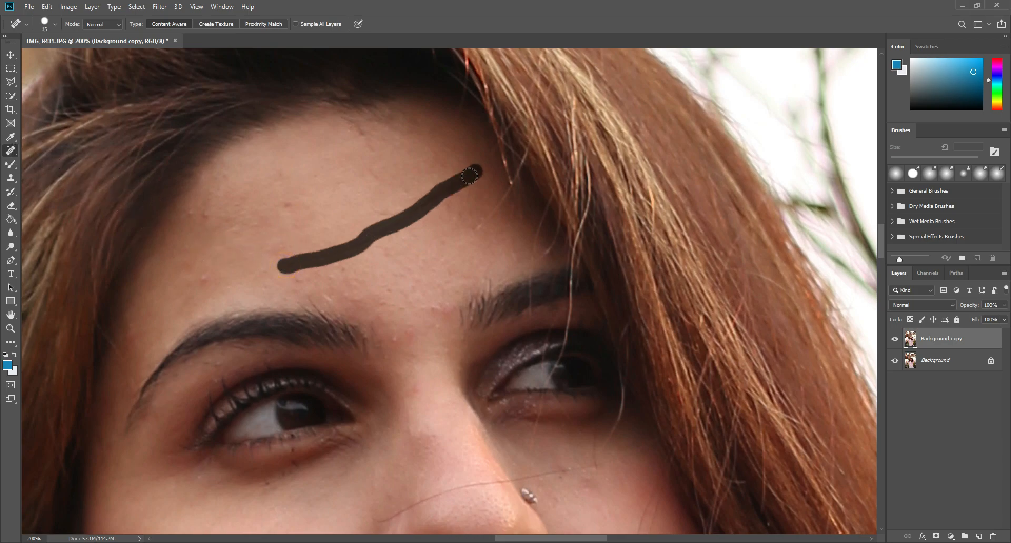
Heal the small spots across the woman's upper forehead with the Spot Healing Brush at size 20.
key(bracketright)
click(378, 211)
click(483, 224)
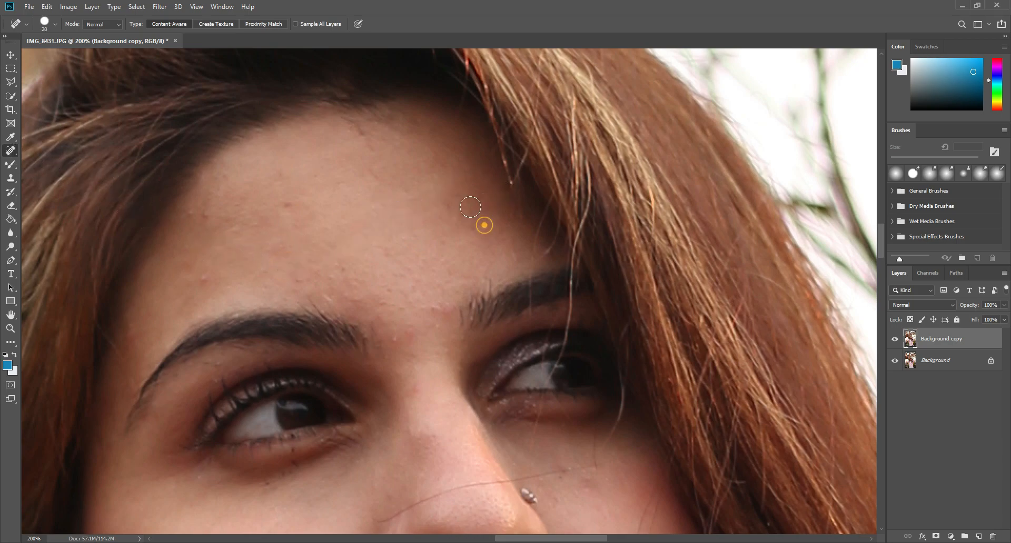
click(362, 130)
click(290, 204)
click(201, 274)
Heal the bumps on the lower forehead above the inner eyebrow with the Spot Healing Brush.
key(bracketleft)
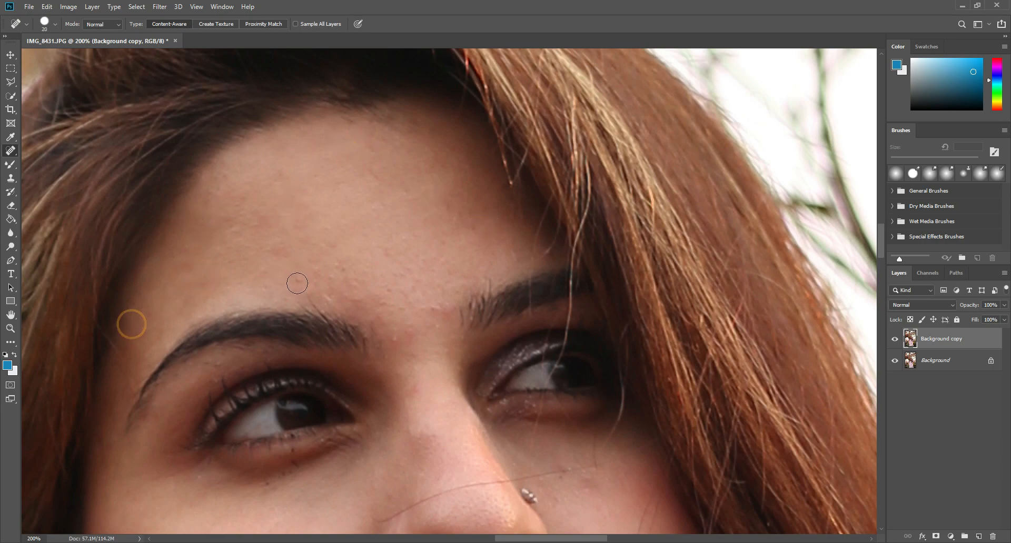
click(297, 279)
key(bracketright)
click(343, 266)
drag(353, 301, 340, 297)
click(328, 296)
Remove the thin stray hair running across the nose and past the outer eye with a smaller Spot Healing Brush.
key(space)
drag(391, 366, 328, 176)
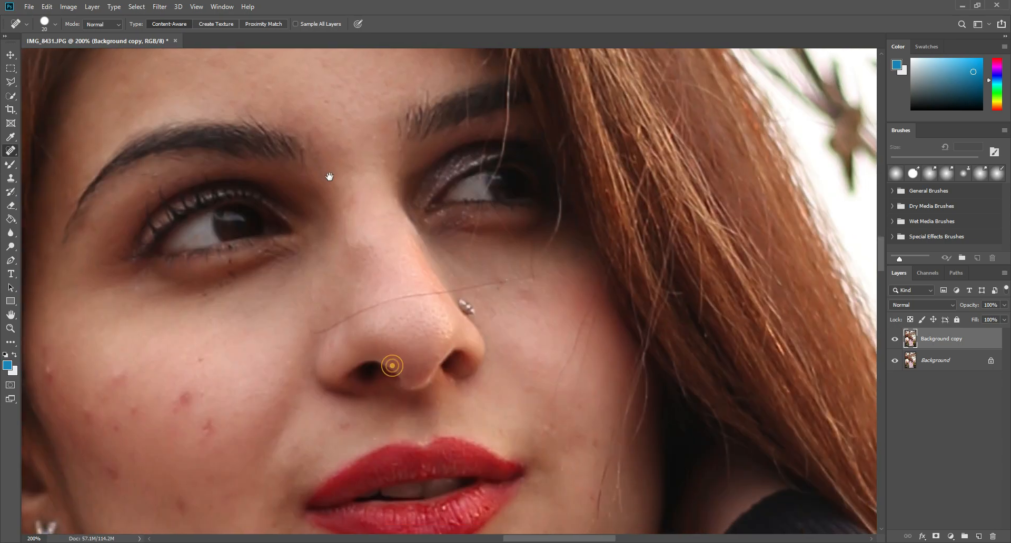
key(bracketleft)
key(bracketleft)
key(bracketleft)
mouse_move(315, 331)
mouse_down()
mouse_move(550, 276)
mouse_move(532, 251)
mouse_move(560, 207)
mouse_up()
Heal the small spots beneath the eye near the nose stud and on the skin beside the mouth corner.
key(bracketright)
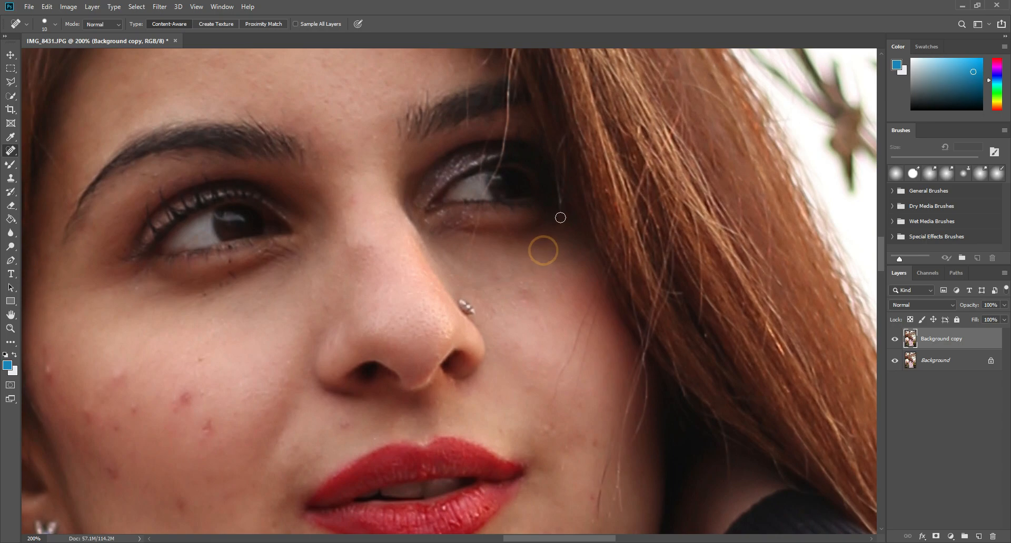
click(526, 295)
click(501, 277)
drag(472, 255, 480, 207)
scroll(516, 273, down, 3)
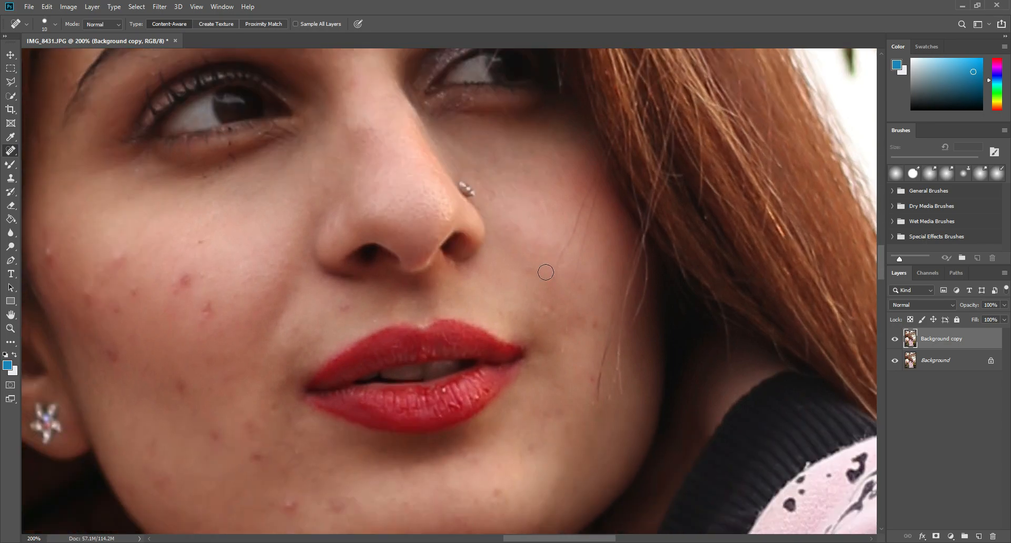
key(bracketright)
click(561, 342)
Remove the two fine stray hairs on the cheek beside the nose stud with a smaller healing brush.
key(bracketleft)
key(bracketleft)
click(549, 286)
drag(549, 287, 599, 168)
drag(571, 284, 598, 172)
Remove the long stray hair along the outer edge of the cheek down to the jaw, using brush sizes up to 25.
key(bracketright)
drag(595, 409, 637, 240)
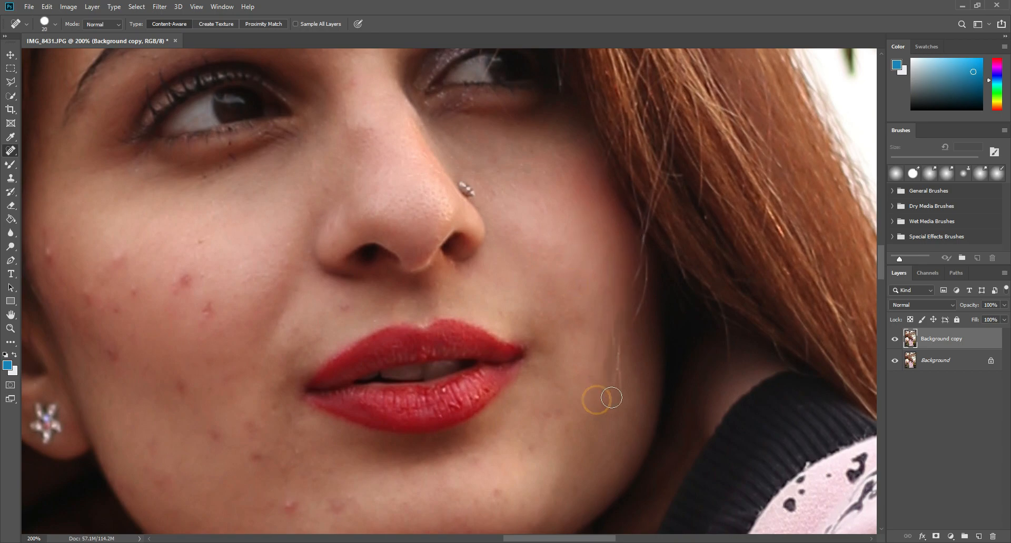
key(bracketleft)
drag(617, 382, 622, 383)
key(bracketright)
drag(632, 327, 640, 266)
drag(619, 350, 611, 392)
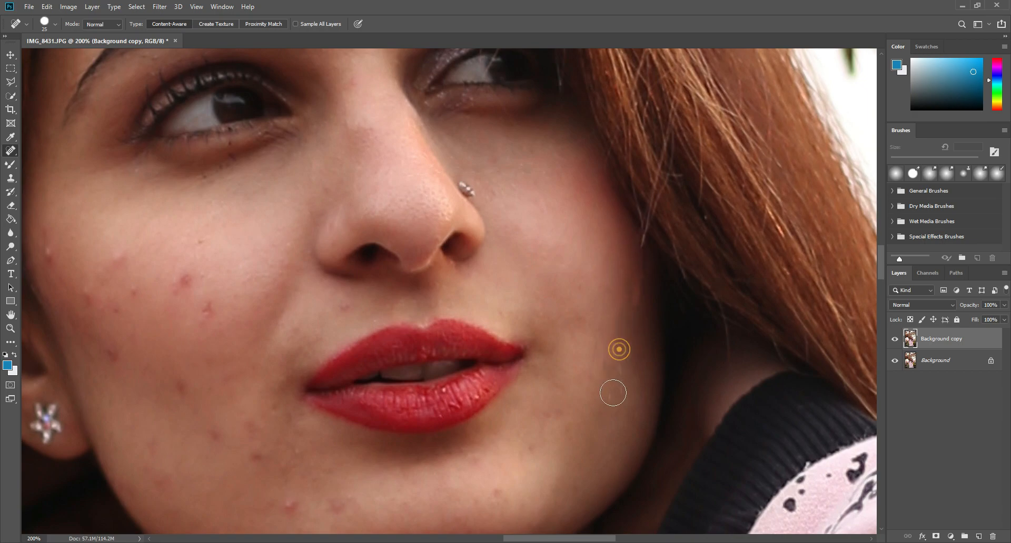
Heal the red blemishes in the middle of the cheek on the earring side and the tiny spots nearby.
drag(398, 360, 561, 320)
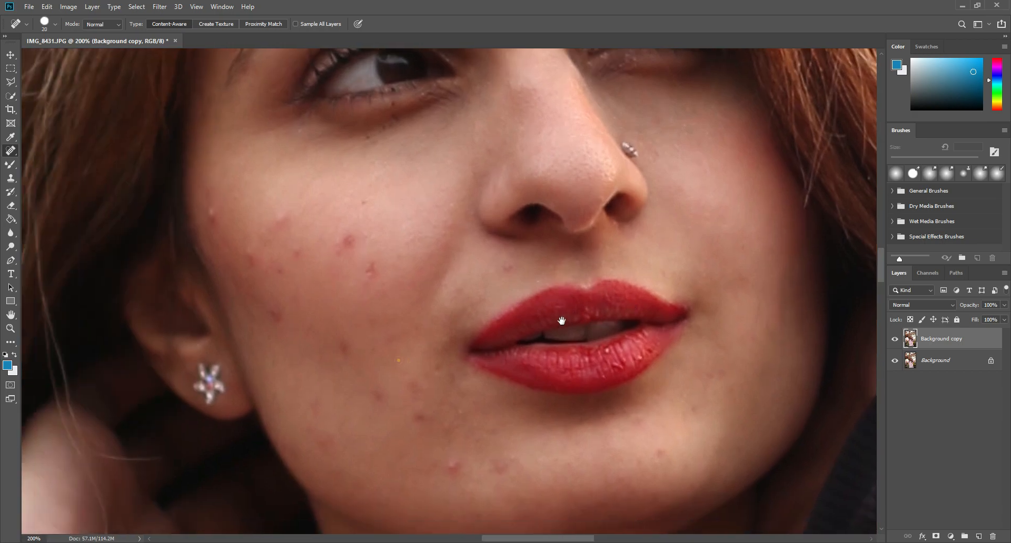
click(366, 271)
key(bracketleft)
key(bracketleft)
drag(350, 242, 336, 246)
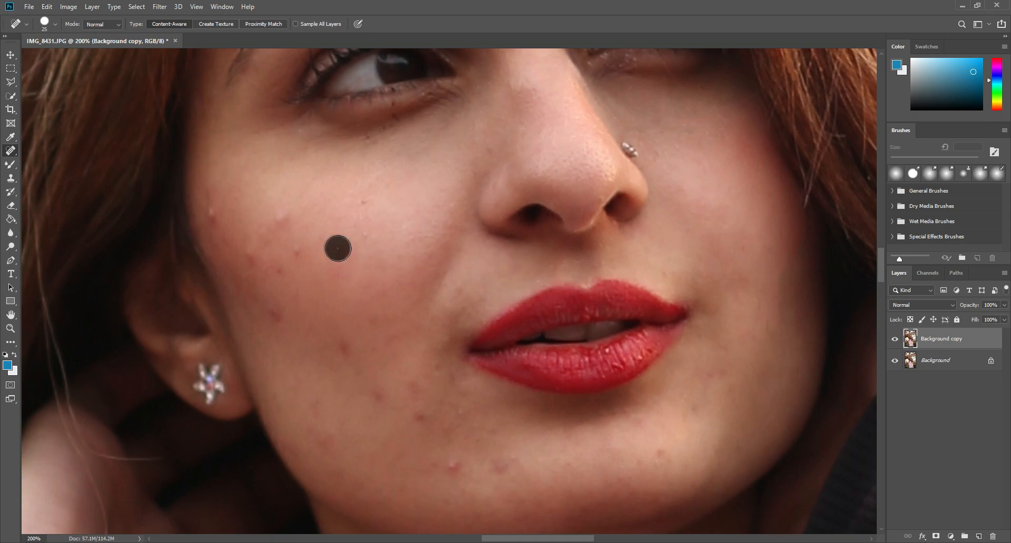
click(284, 205)
scroll(342, 217, up, 2)
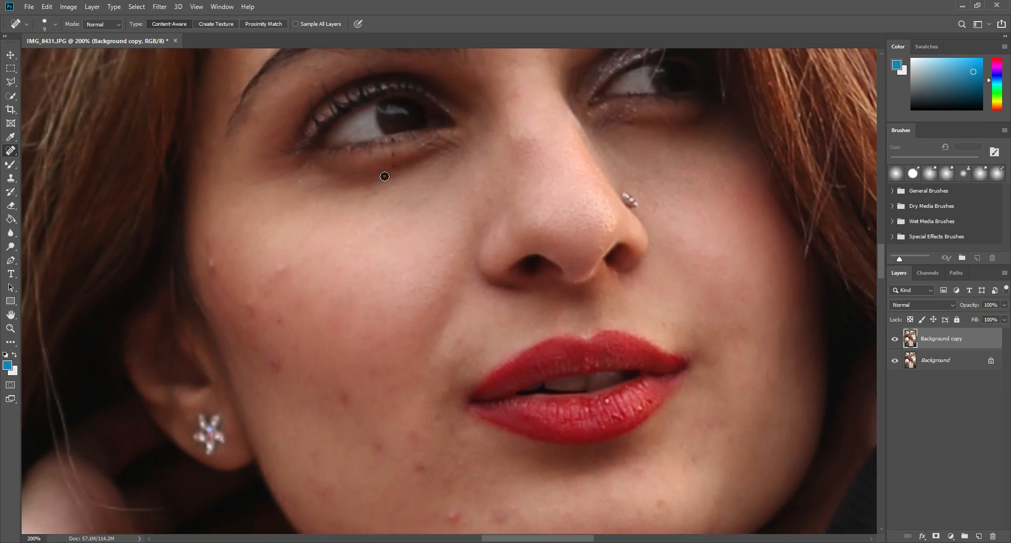
Heal the red blemishes on the outer cheek near the hairline above the earring at brush size 20.
scroll(339, 228, down, 2)
key(bracketright)
key(bracketright)
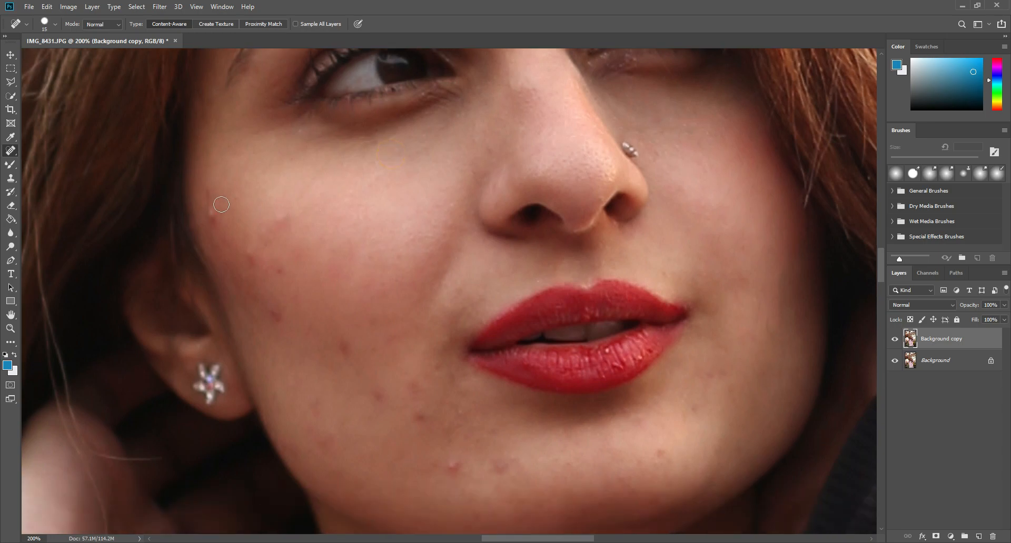
click(211, 195)
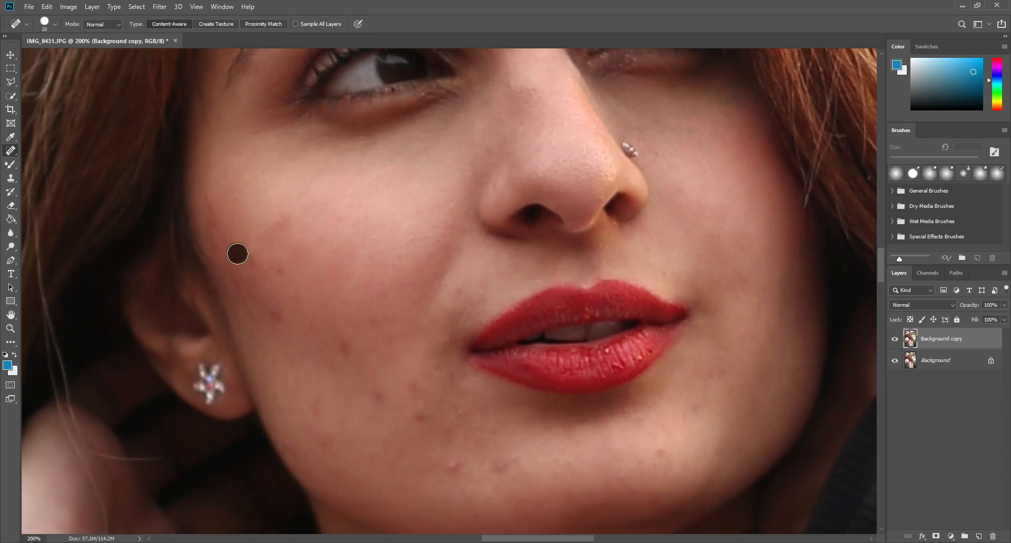
click(254, 256)
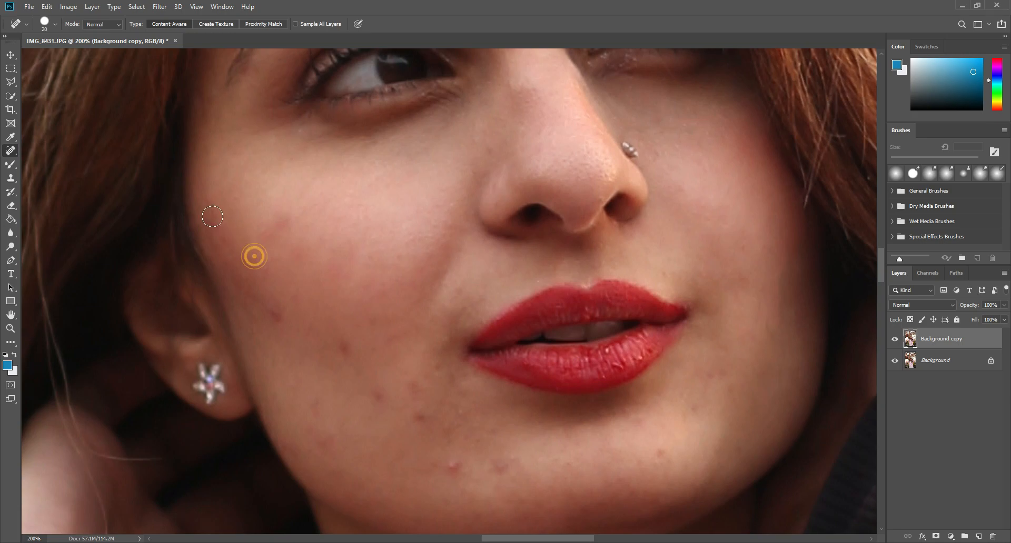
click(269, 229)
Heal the blemishes on the lower cheek between the earring and the mouth.
click(345, 344)
click(377, 390)
click(414, 410)
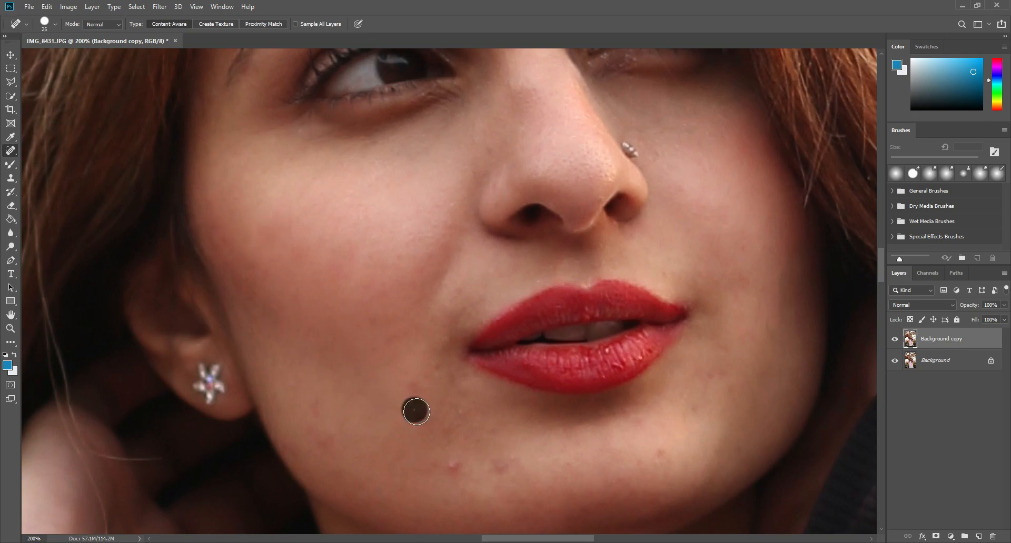
Heal the remaining blemishes along the jaw and across the chin below the lips at brush size 25.
key(bracketright)
drag(444, 403, 344, 306)
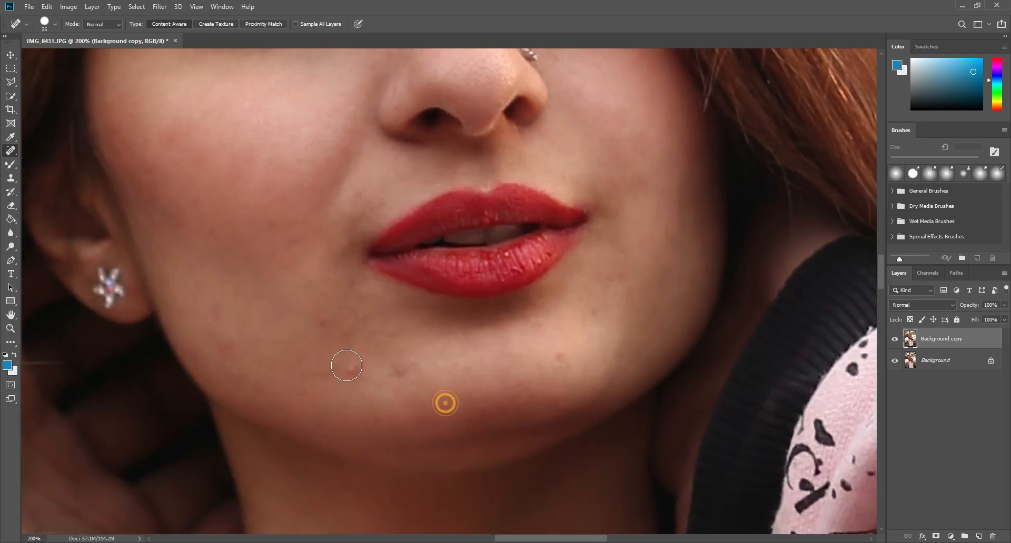
click(321, 311)
click(291, 242)
click(220, 335)
click(340, 362)
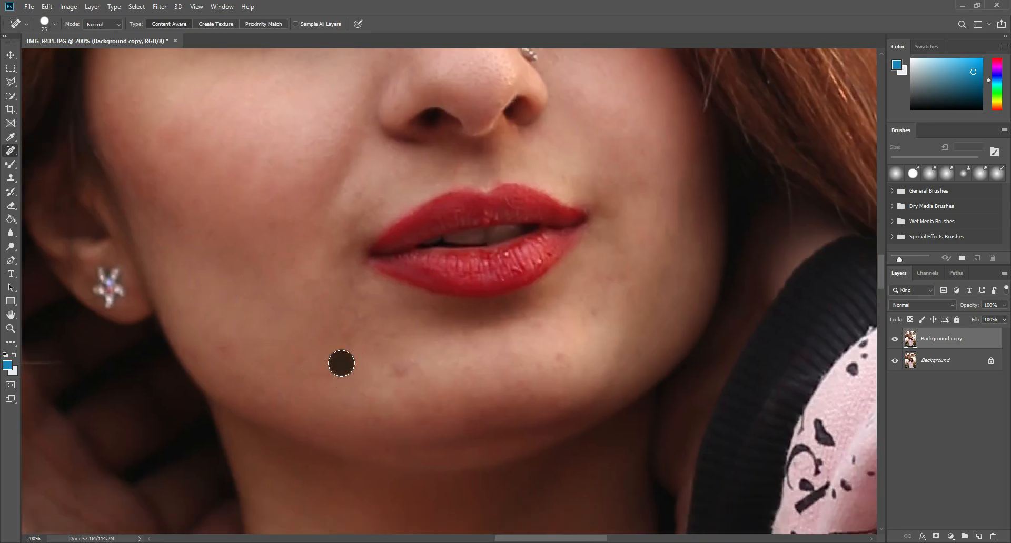
click(404, 366)
click(358, 319)
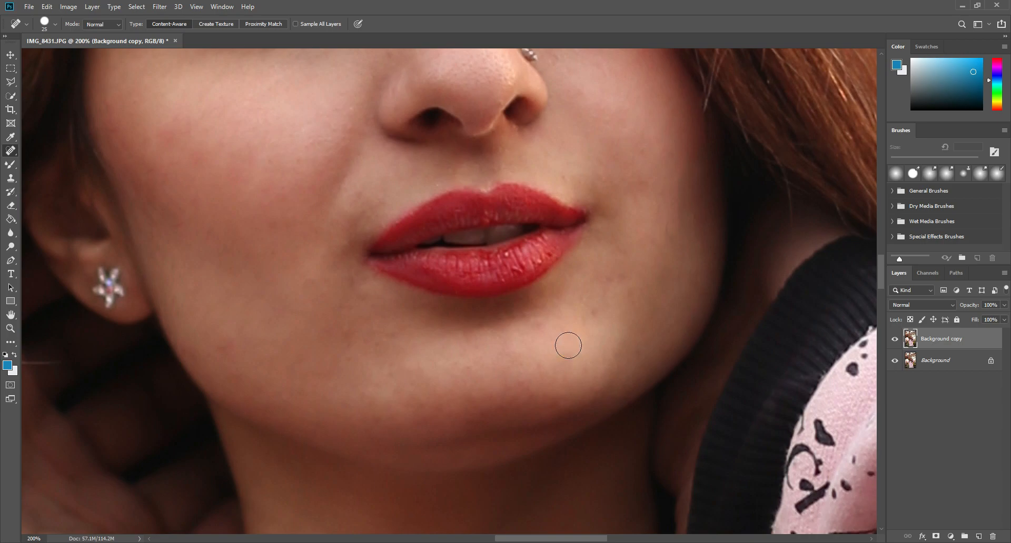
Heal the marks on the skin beside the mouth corner and on the bridge of the nose.
drag(607, 286, 480, 386)
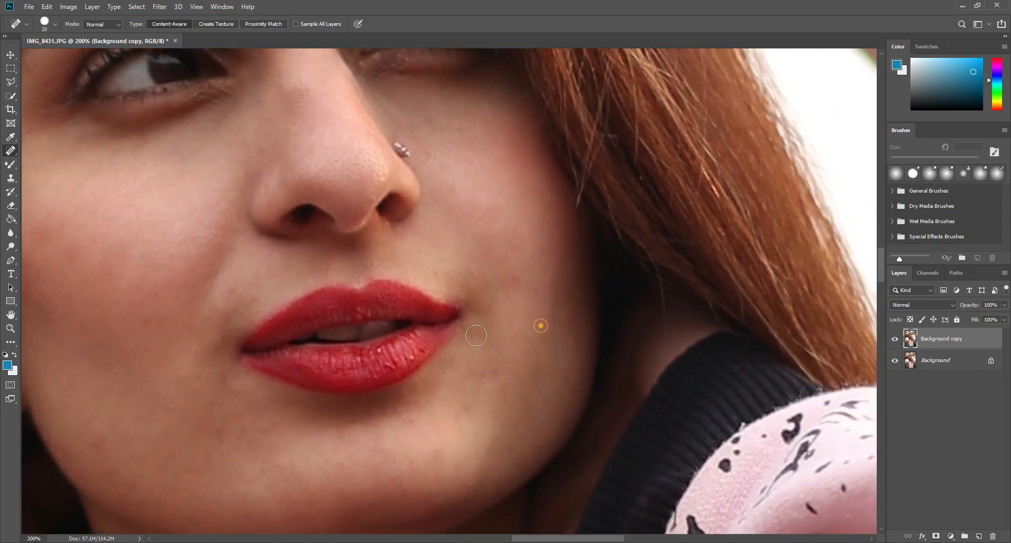
scroll(476, 335, up, 5)
click(293, 210)
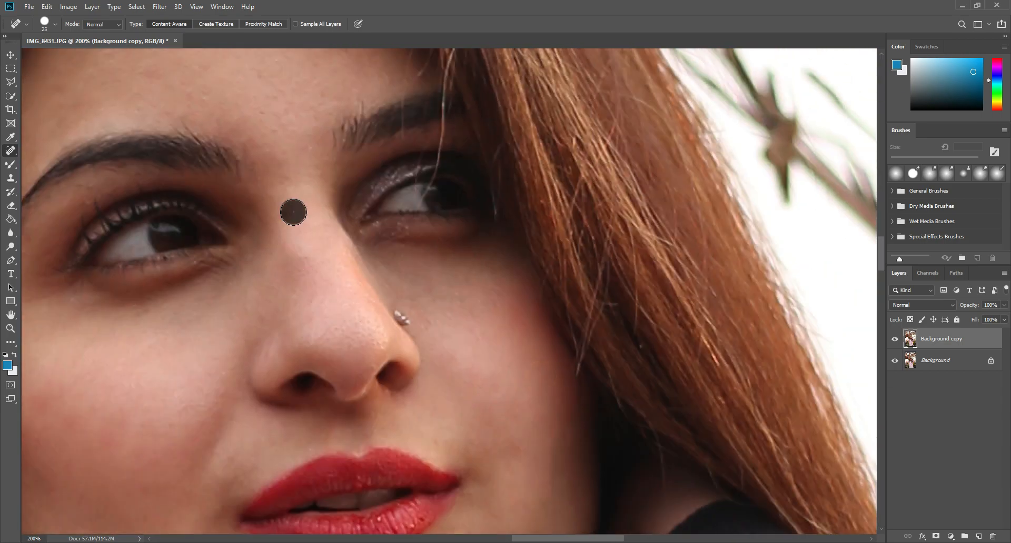
Remove the stray hair hanging over the eyebrow and eye beside the falling hair with a fine brush of size 5 to 7.
drag(375, 176, 373, 298)
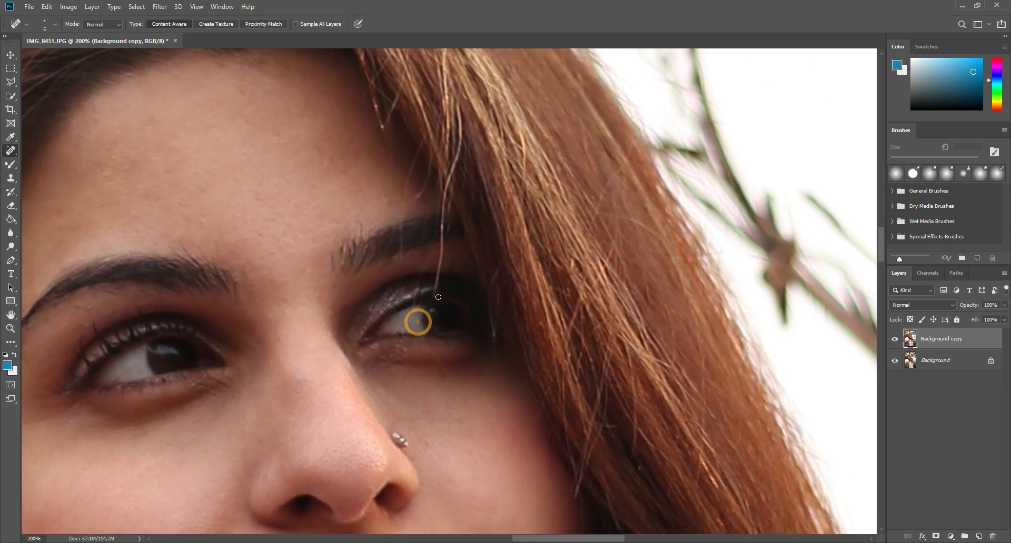
drag(432, 300, 442, 243)
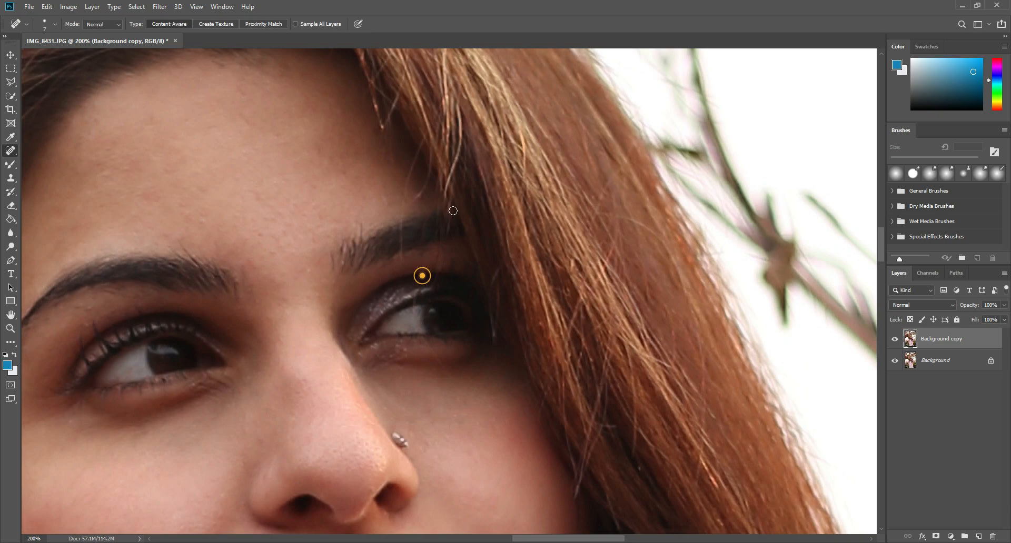
click(401, 215)
Compare the retouched face with the original at 100% zoom by toggling the visibility of the Background copy layer.
drag(283, 236, 299, 214)
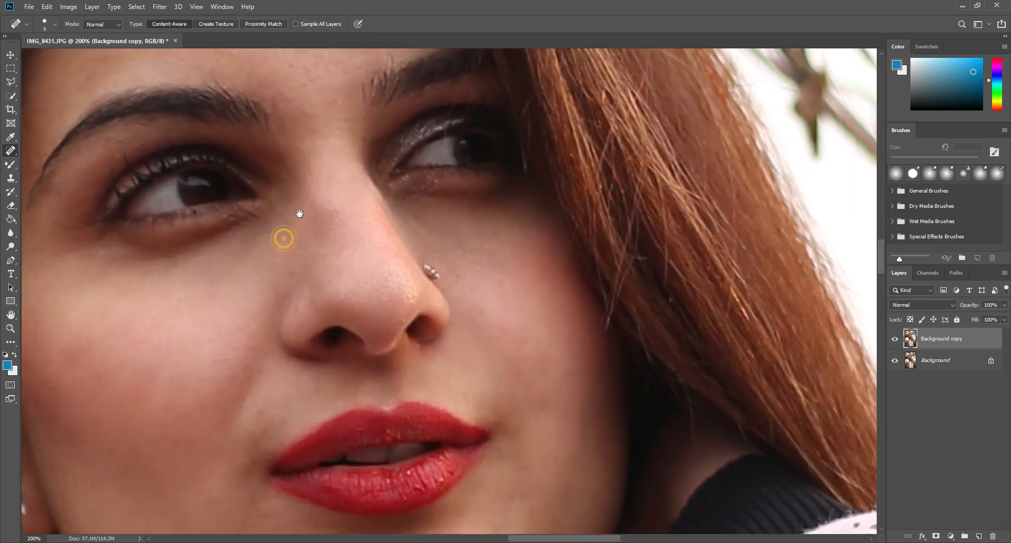
click(6, 329)
right_click(496, 218)
click(498, 221)
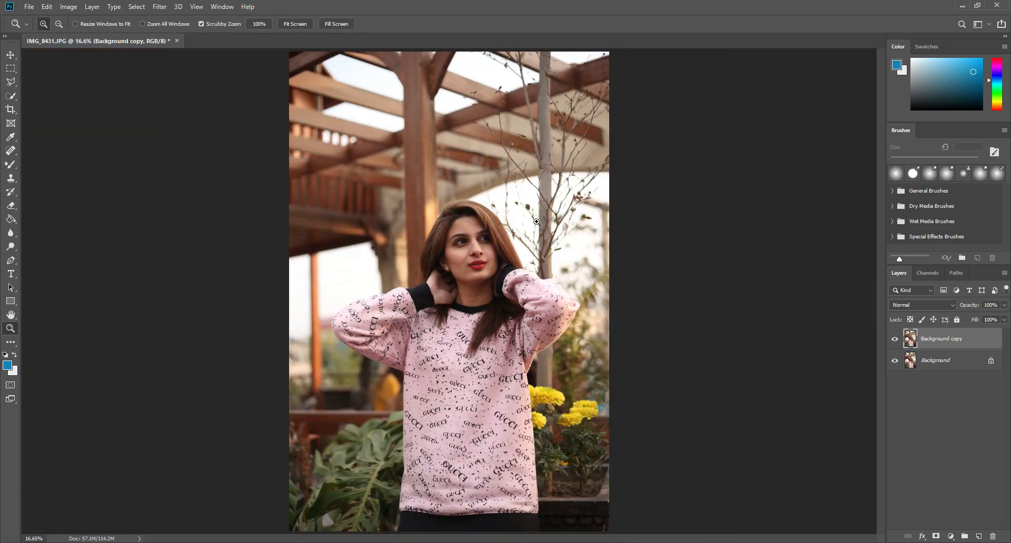
click(501, 242)
click(502, 242)
click(501, 241)
click(506, 239)
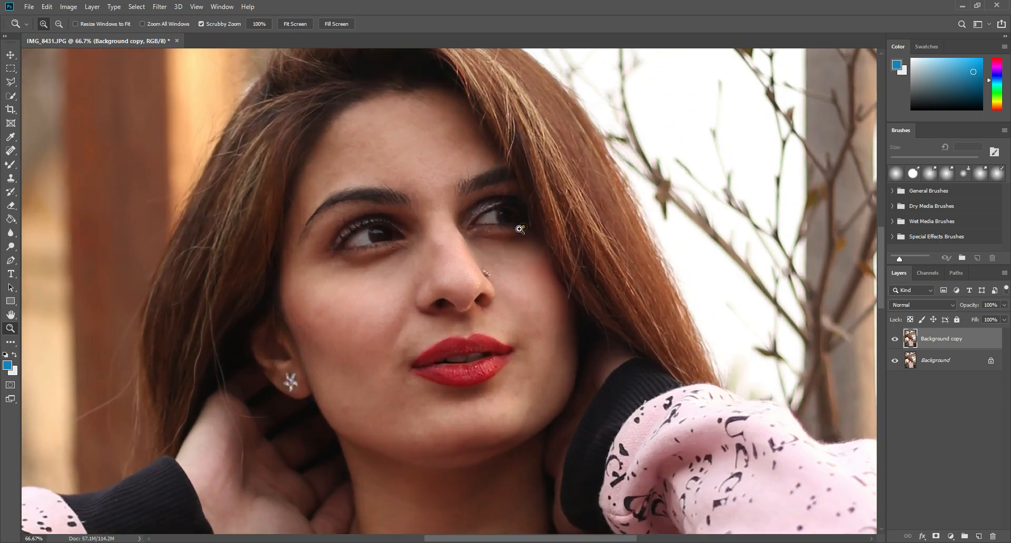
click(522, 227)
click(894, 340)
click(894, 340)
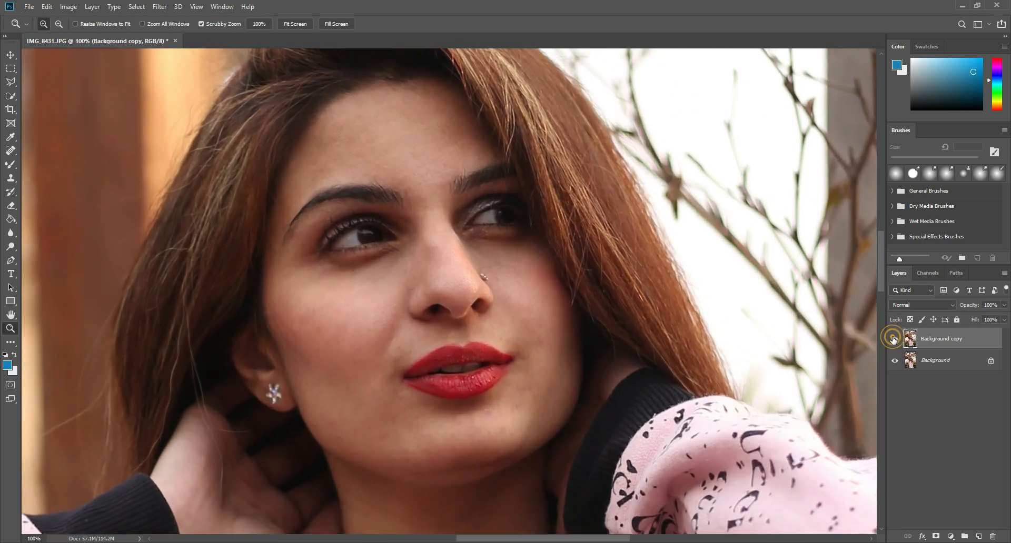
click(893, 339)
click(894, 339)
click(894, 339)
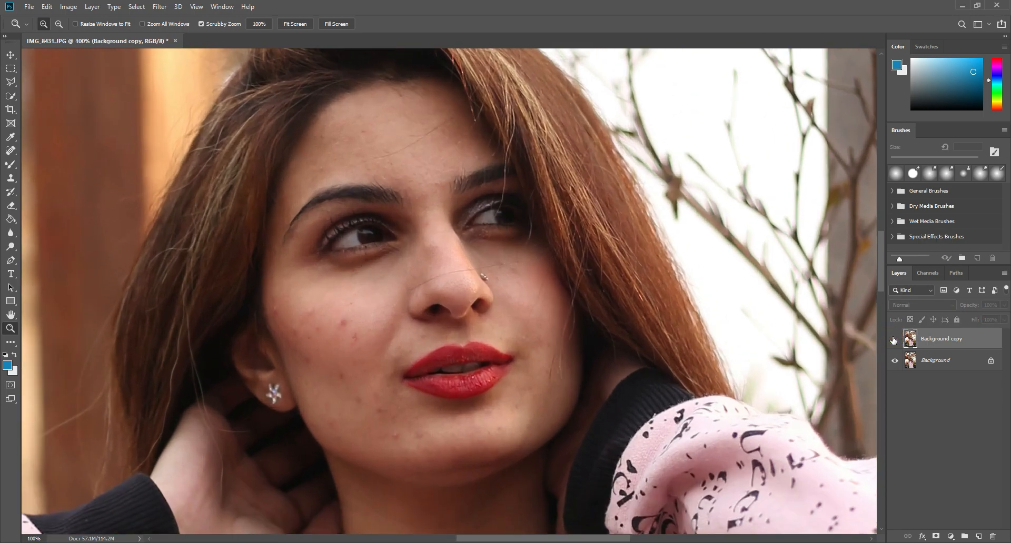
click(893, 340)
click(893, 339)
Examine the original skin and stray hairs at 200% zoom and make the Background copy layer visible again.
click(610, 241)
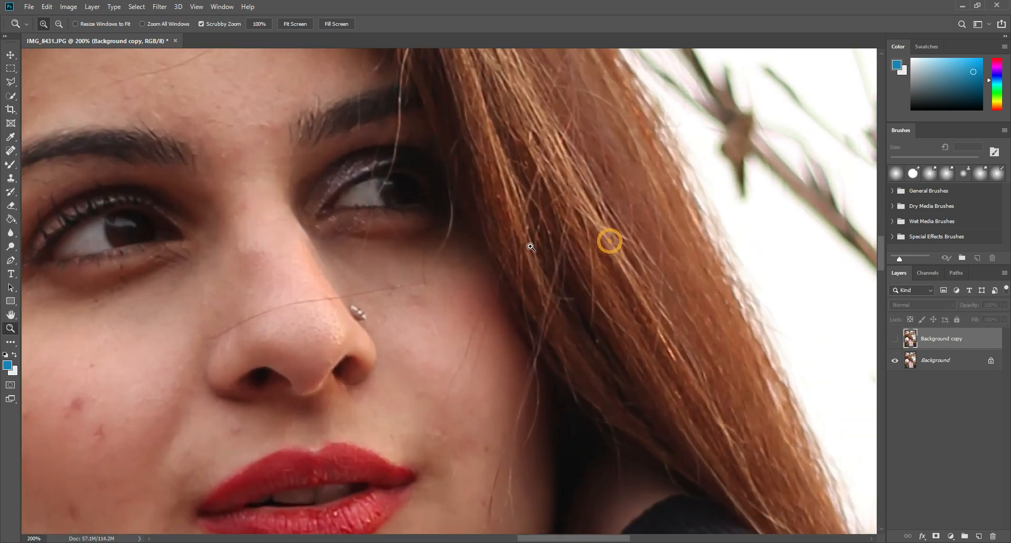
drag(409, 263, 530, 234)
right_click(569, 269)
click(572, 321)
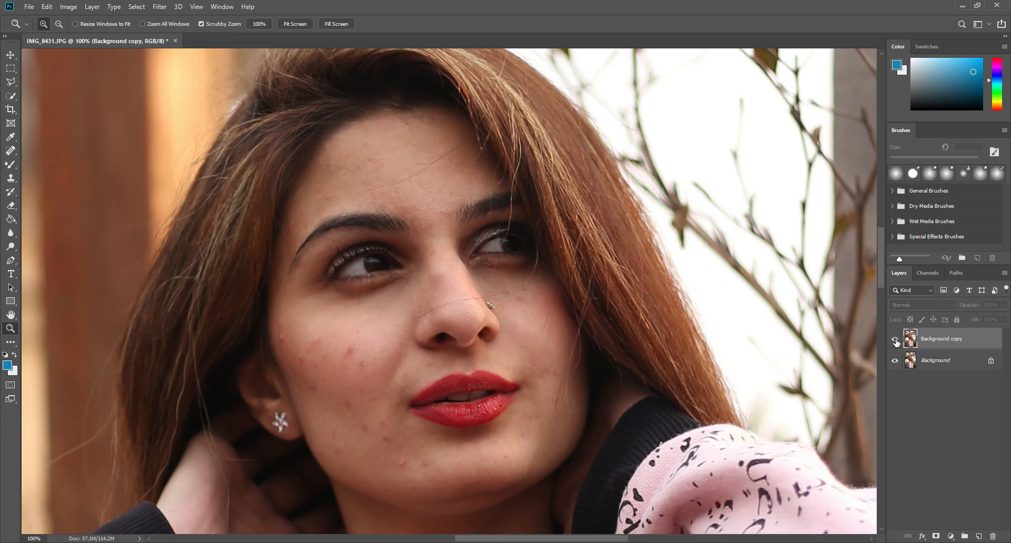
click(895, 342)
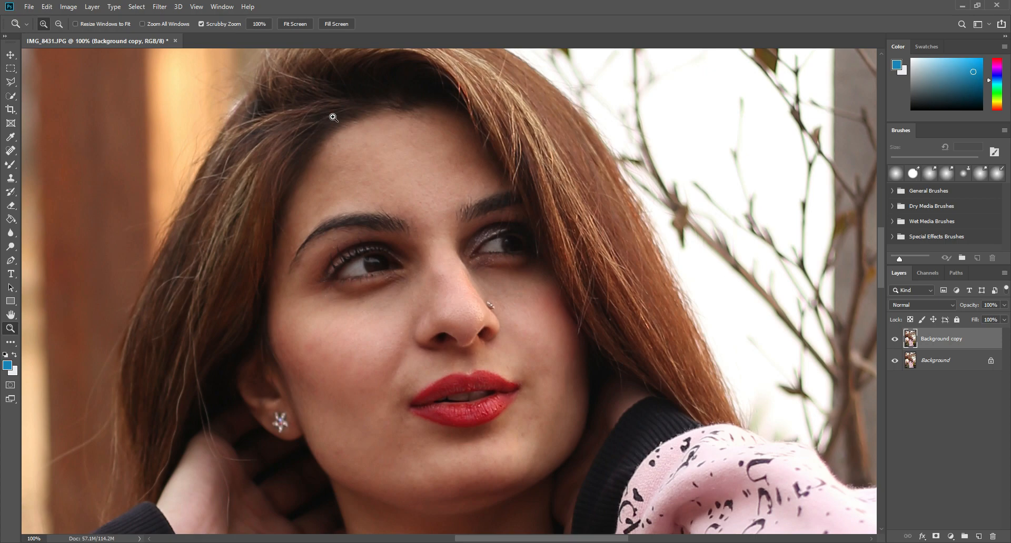
Set the Mixer Brush to 18% wet and 70 px, and blend the skin on the upper forehead near the hairline.
drag(6, 164, 50, 197)
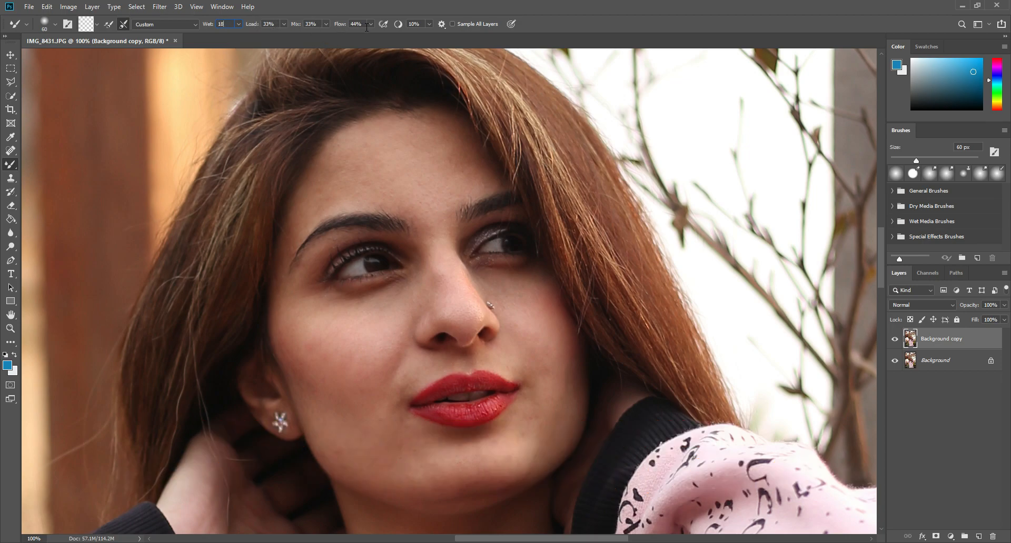
click(16, 329)
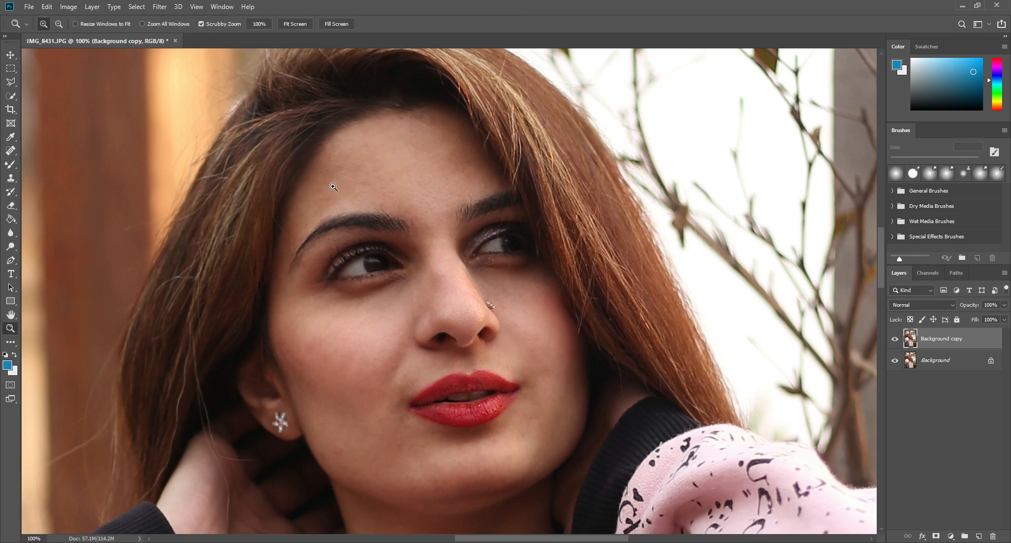
click(364, 151)
click(11, 165)
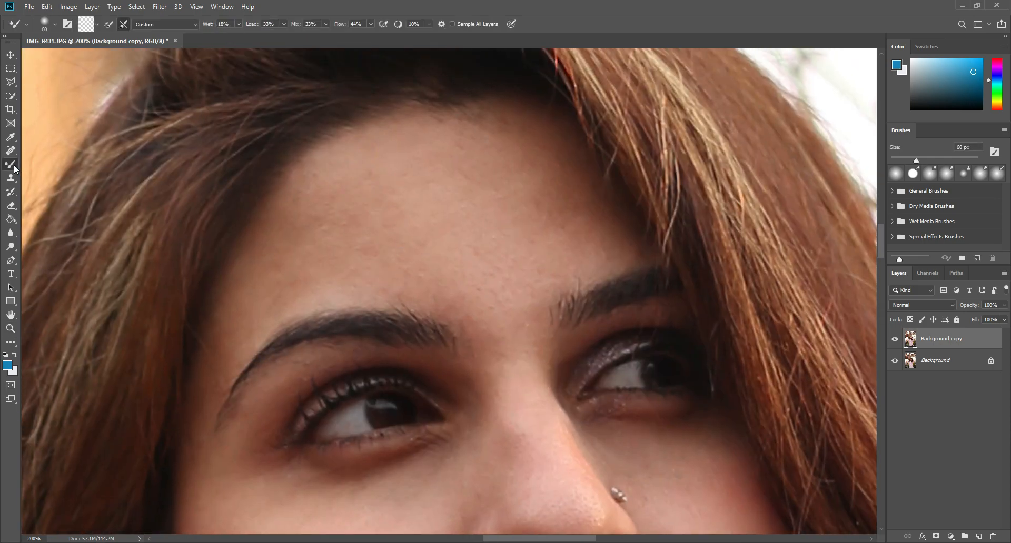
key(bracketright)
mouse_move(360, 189)
mouse_down()
mouse_move(402, 156)
mouse_move(329, 172)
mouse_up()
Choose the Soft Round tip from the General Brushes for the Mixer Brush.
right_click(367, 184)
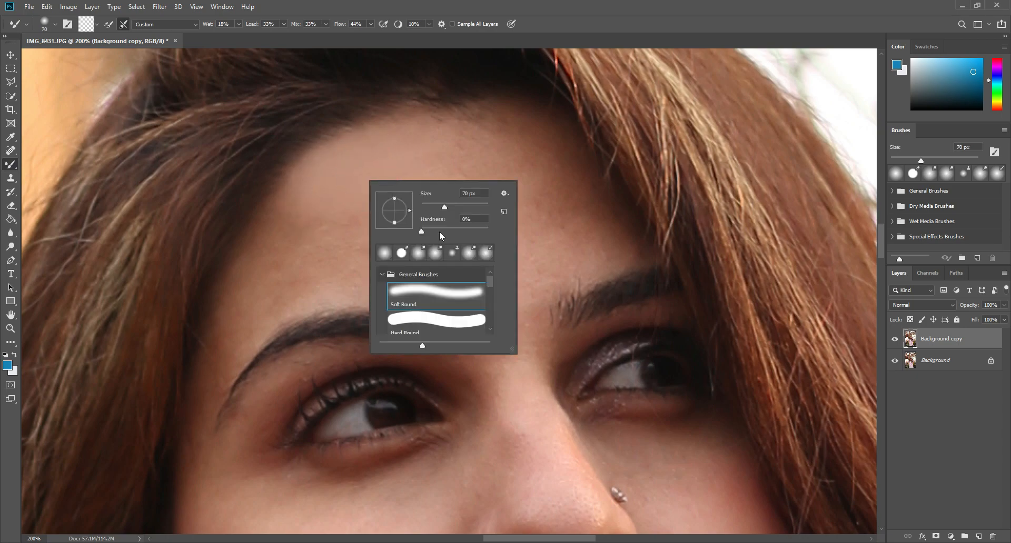
click(383, 275)
click(381, 275)
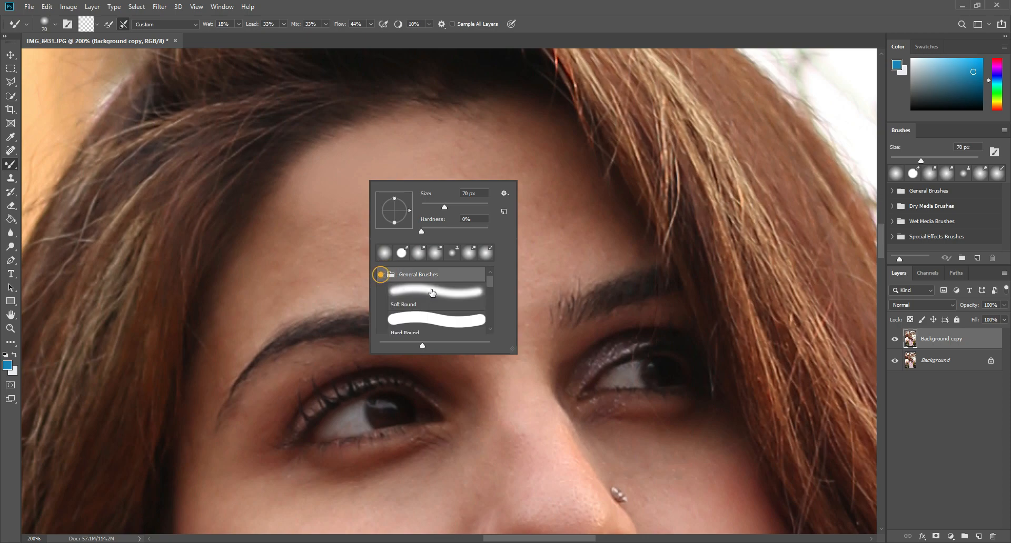
click(423, 293)
key(Return)
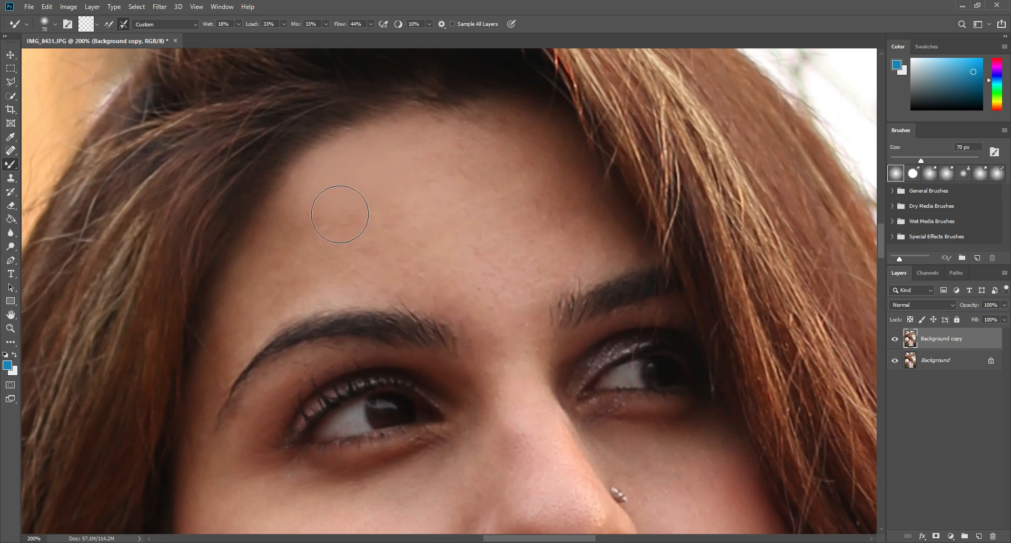
Blend the skin on the earring side of the forehead with the Mixer Brush at 70 to 80 px.
key([)
drag(339, 214, 316, 224)
mouse_move(316, 189)
mouse_down()
mouse_move(317, 206)
mouse_move(288, 229)
mouse_move(288, 245)
mouse_up()
key(])
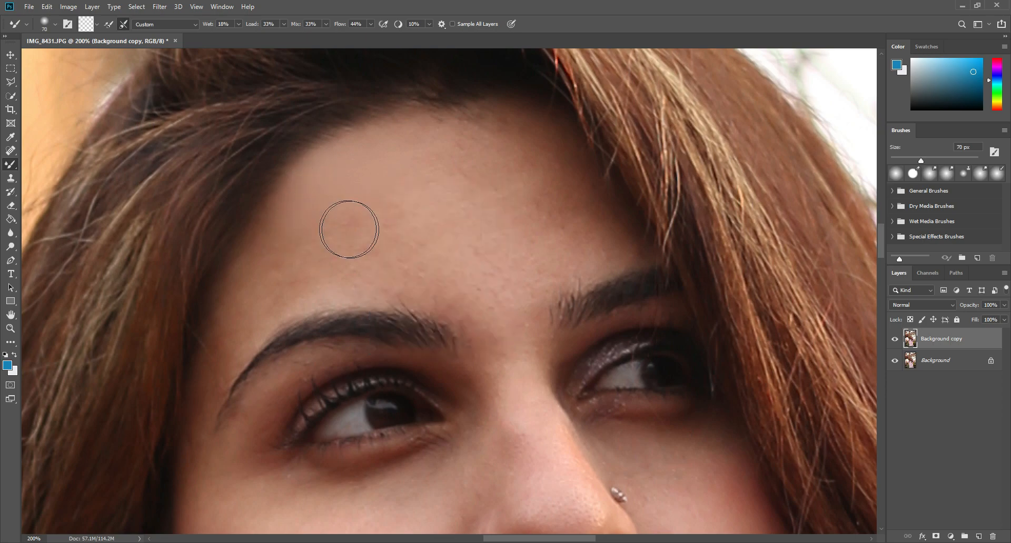
key(])
mouse_move(395, 187)
mouse_down()
mouse_move(407, 239)
mouse_move(297, 246)
mouse_up()
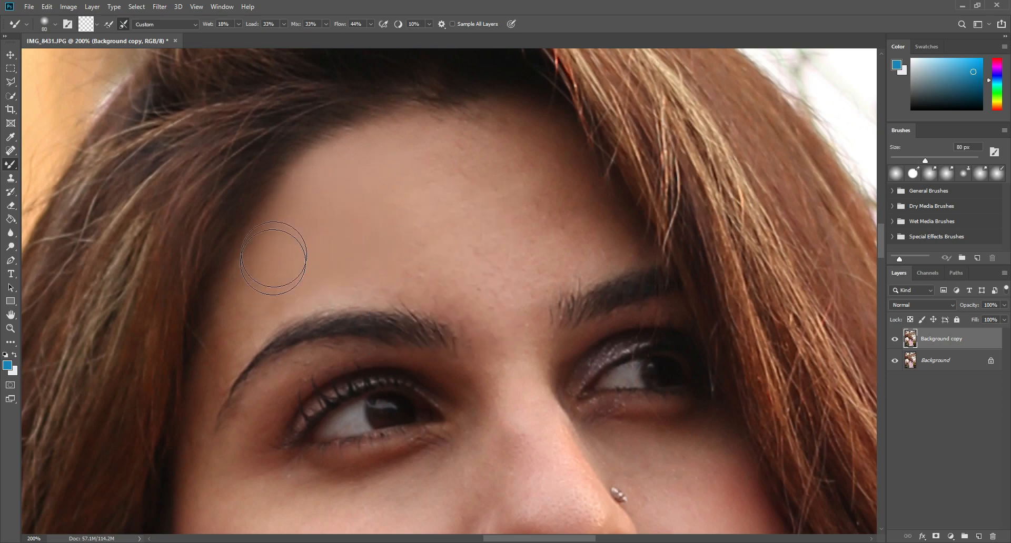
Smooth the skin above the nearer eyebrow and along the temple hairline with a 60 px Mixer Brush.
key([)
key([)
mouse_move(456, 285)
mouse_down()
mouse_move(379, 274)
mouse_move(422, 278)
mouse_move(333, 289)
mouse_up()
mouse_move(252, 316)
mouse_down()
mouse_move(253, 287)
mouse_move(244, 302)
mouse_up()
drag(271, 219, 206, 391)
drag(257, 250, 217, 352)
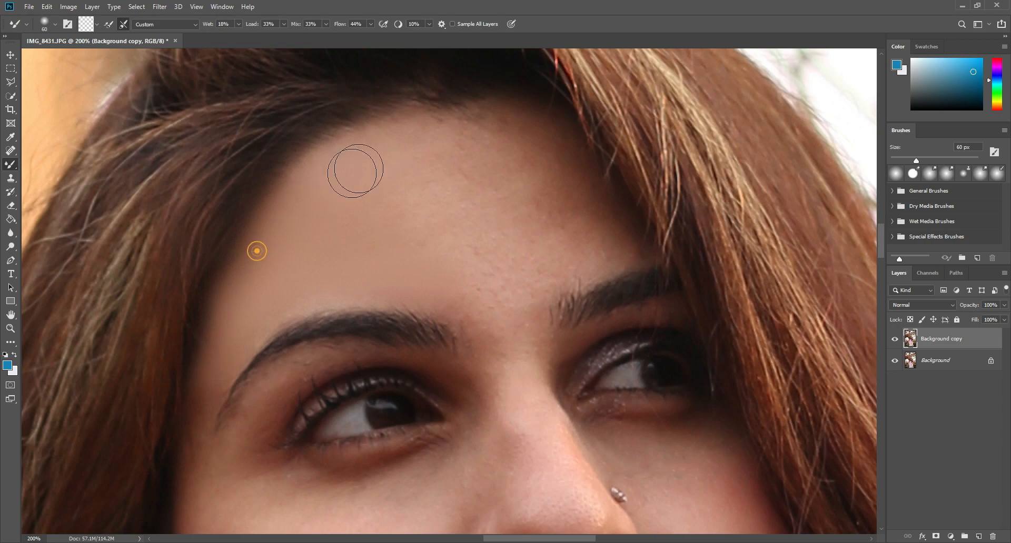
Blend the skin across the middle of the forehead and down between the eyebrows with the Mixer Brush.
scroll(379, 173, up, 1)
key(])
key(])
mouse_move(358, 225)
mouse_down()
mouse_move(474, 173)
mouse_move(422, 176)
mouse_move(508, 144)
mouse_up()
key(])
mouse_move(439, 227)
mouse_down()
mouse_move(511, 214)
mouse_move(401, 204)
mouse_move(458, 240)
mouse_move(434, 263)
mouse_move(440, 277)
mouse_move(483, 279)
mouse_move(456, 289)
mouse_up()
key([)
scroll(507, 283, down, 1)
scroll(508, 283, down, 1)
key([)
mouse_move(436, 250)
mouse_down()
mouse_move(494, 316)
mouse_move(517, 311)
mouse_move(534, 275)
mouse_up()
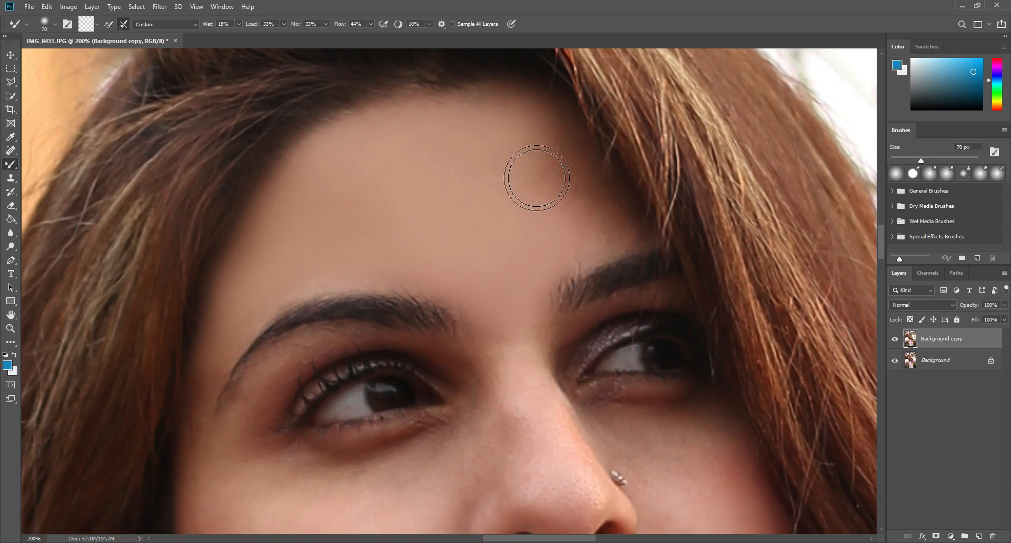
Smooth the forehead above the far eyebrow, up to the falling hair, with a Mixer Brush of about 90 px.
key(])
key(])
mouse_move(548, 225)
mouse_down()
mouse_move(541, 144)
mouse_move(587, 205)
mouse_up()
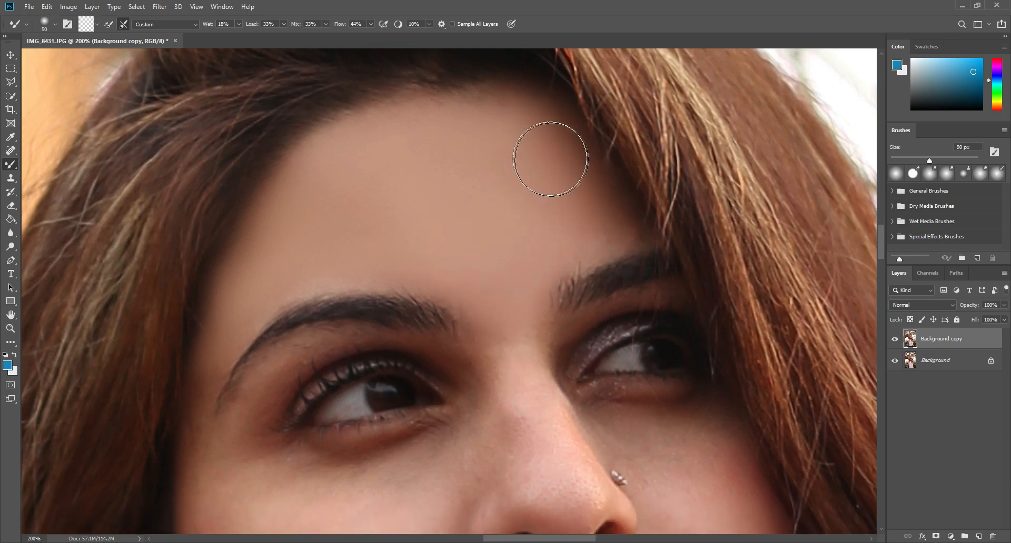
key([)
key([)
key(])
drag(557, 151, 538, 224)
key(])
key(])
Blend the upper eyelid skin between the nearer eye and its eyebrow with a 40 px Mixer Brush.
key(space)
mouse_move(330, 187)
mouse_down()
mouse_move(369, 242)
mouse_move(433, 119)
mouse_up()
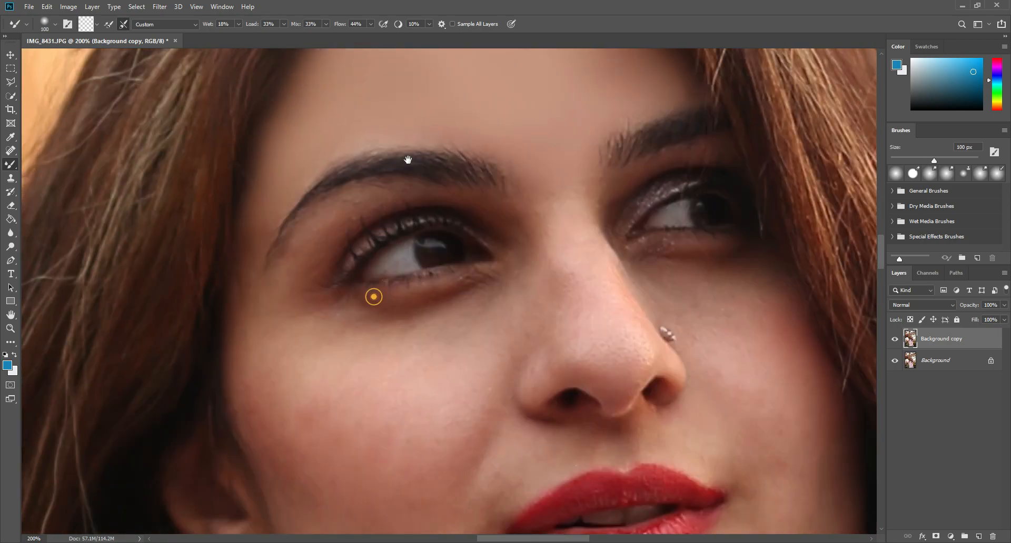
key([)
key([)
key([)
key([)
mouse_move(264, 199)
mouse_down()
mouse_move(247, 274)
mouse_move(297, 214)
mouse_move(285, 284)
mouse_move(391, 196)
mouse_up()
key(])
key([)
mouse_move(322, 232)
mouse_down()
mouse_move(386, 203)
mouse_move(463, 195)
mouse_up()
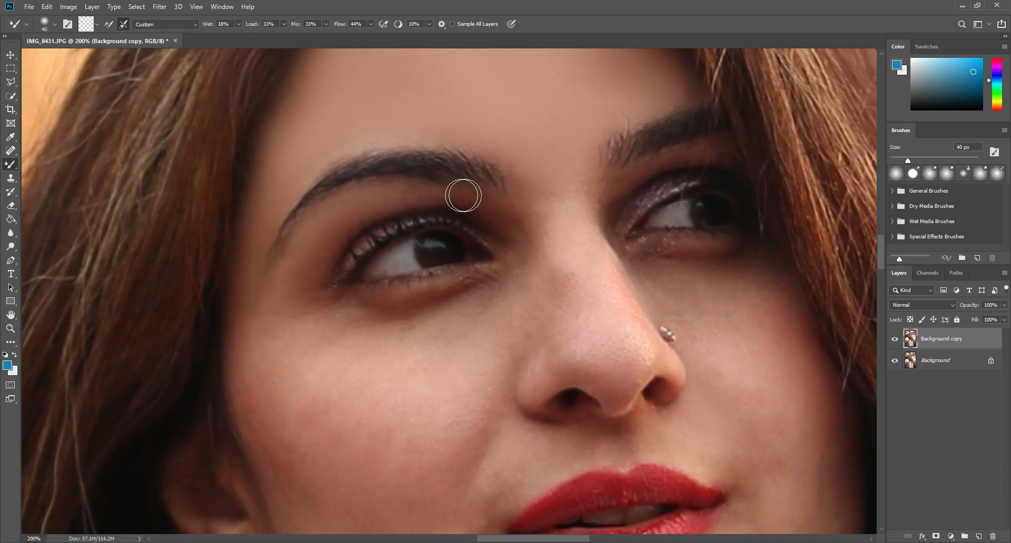
click(388, 196)
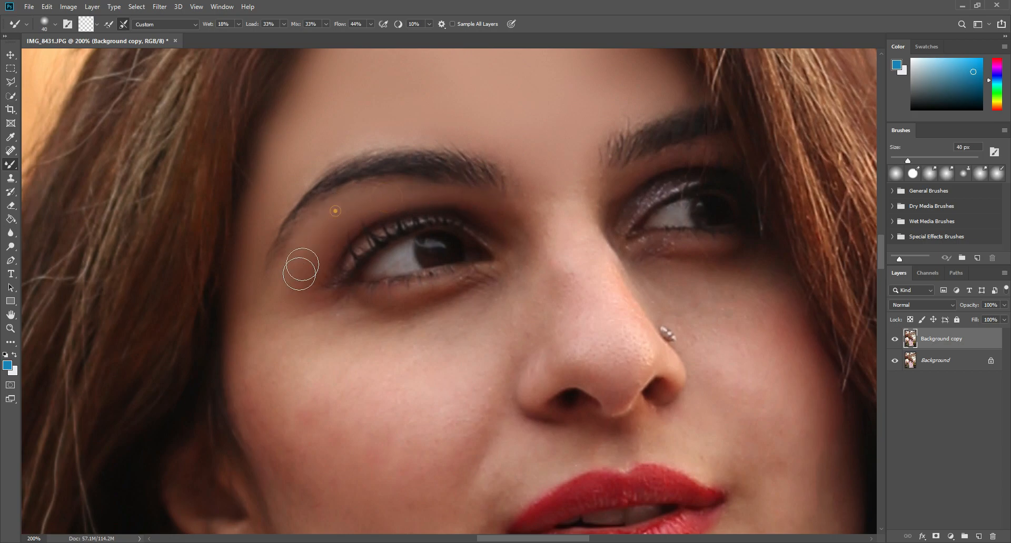
Smooth the skin at the outer corner of the nearer eye and down the temple with the Mixer Brush.
drag(301, 269, 297, 296)
scroll(298, 296, down, 2)
key(bracketright)
key(bracketright)
mouse_move(289, 236)
mouse_down()
mouse_move(282, 256)
mouse_move(263, 257)
mouse_move(253, 284)
mouse_move(244, 317)
mouse_move(259, 332)
mouse_up()
Blend the skin under the nearer eye and across the upper cheek to the nose with the Mixer Brush at 70 to 80 px.
scroll(260, 332, down, 2)
key(bracketright)
key(bracketright)
key(bracketright)
mouse_move(255, 237)
mouse_down()
mouse_move(266, 292)
mouse_move(371, 277)
mouse_move(482, 243)
mouse_move(401, 270)
mouse_move(339, 253)
mouse_move(311, 214)
mouse_move(335, 244)
mouse_move(488, 225)
mouse_up()
key(bracketright)
key(bracketleft)
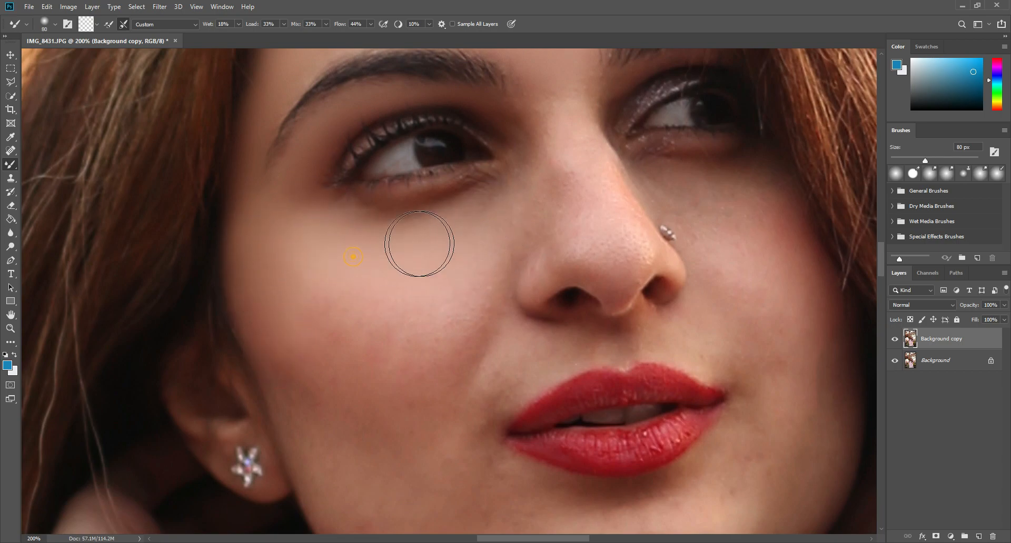
key(bracketleft)
mouse_move(319, 223)
mouse_down()
mouse_move(473, 224)
mouse_move(510, 195)
mouse_move(484, 301)
mouse_up()
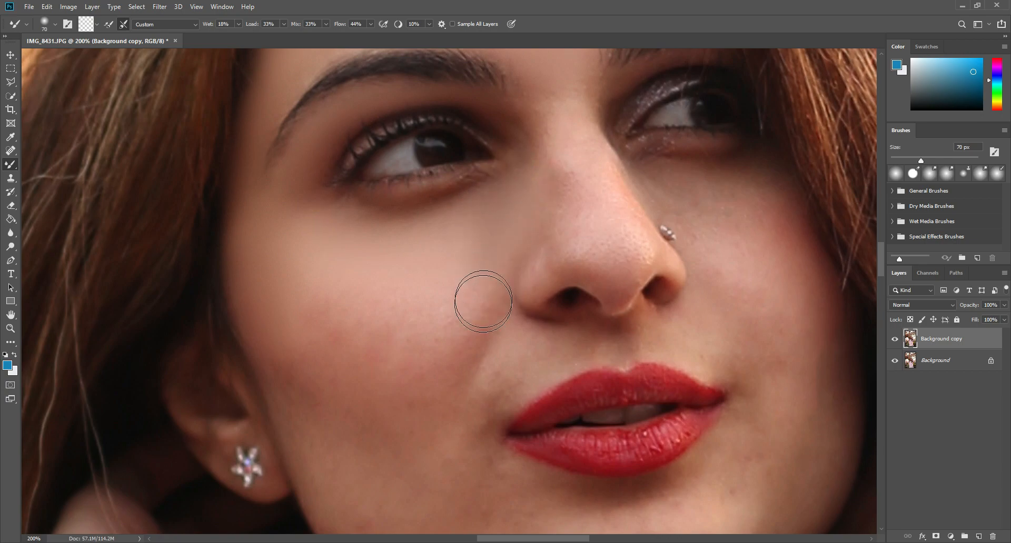
Smooth the middle of the nearer cheek with broader Mixer Brush strokes.
scroll(468, 285, down, 2)
key(bracketright)
key(bracketright)
mouse_move(479, 196)
mouse_down()
mouse_move(440, 282)
mouse_move(379, 267)
mouse_move(426, 269)
mouse_up()
mouse_move(306, 222)
mouse_down()
mouse_move(395, 244)
mouse_move(330, 227)
mouse_move(376, 300)
mouse_move(365, 333)
mouse_move(346, 320)
mouse_move(401, 328)
mouse_move(451, 300)
mouse_up()
Blend the skin along the bridge of the nose from between the eyebrows to the tip with a smaller Mixer Brush.
scroll(473, 285, up, 4)
key(bracketleft)
key(bracketleft)
key(bracketleft)
key(bracketleft)
mouse_move(543, 160)
mouse_down()
mouse_move(559, 231)
mouse_move(568, 241)
mouse_move(548, 168)
mouse_move(589, 293)
mouse_move(561, 149)
mouse_move(553, 170)
mouse_move(551, 148)
mouse_move(575, 180)
mouse_up()
key(bracketleft)
key(bracketright)
mouse_move(567, 122)
mouse_down()
mouse_move(577, 206)
mouse_move(638, 309)
mouse_move(623, 344)
mouse_up()
Smooth the tip and side of the nose with the Mixer Brush at 40 to 45 px.
key(bracketleft)
key(bracketleft)
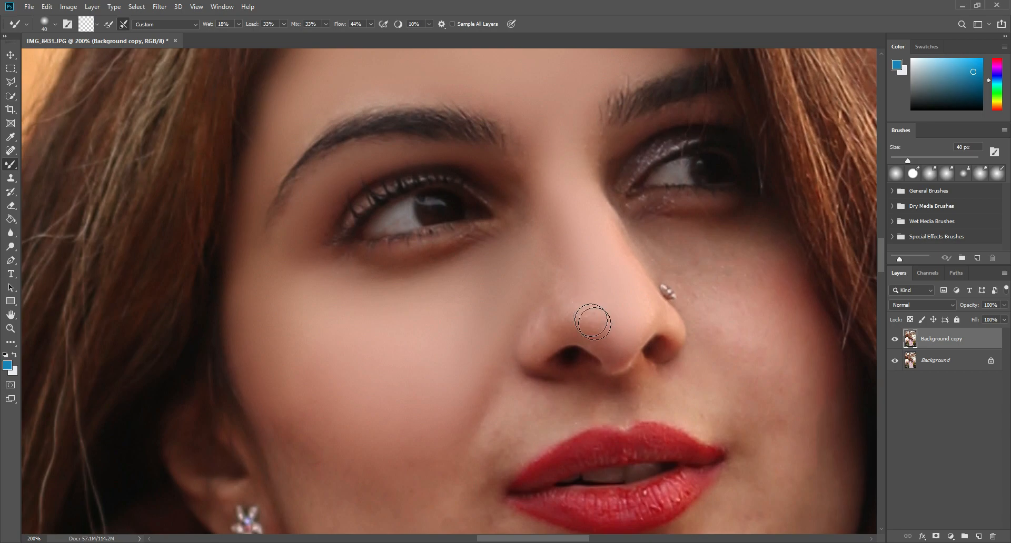
key(bracketright)
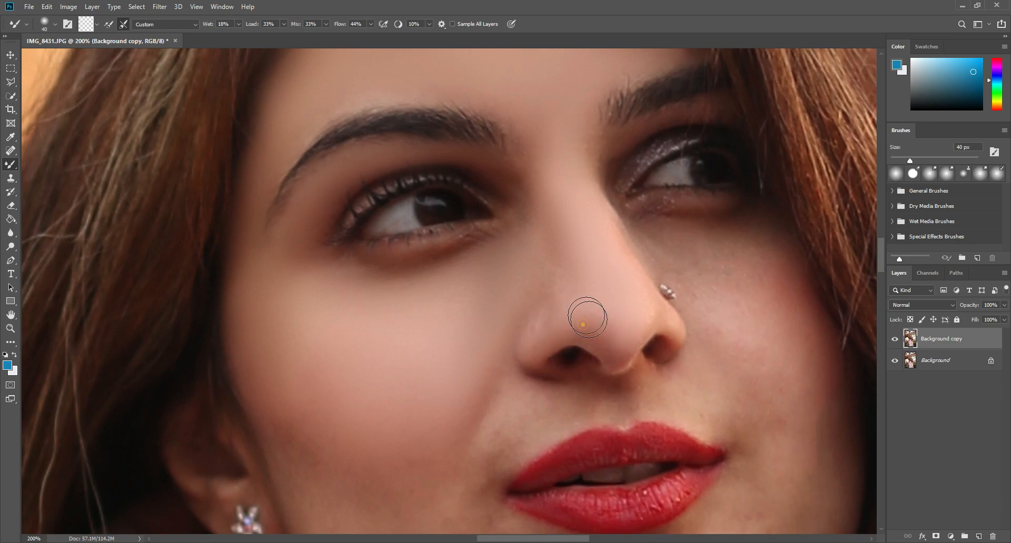
drag(586, 316, 605, 317)
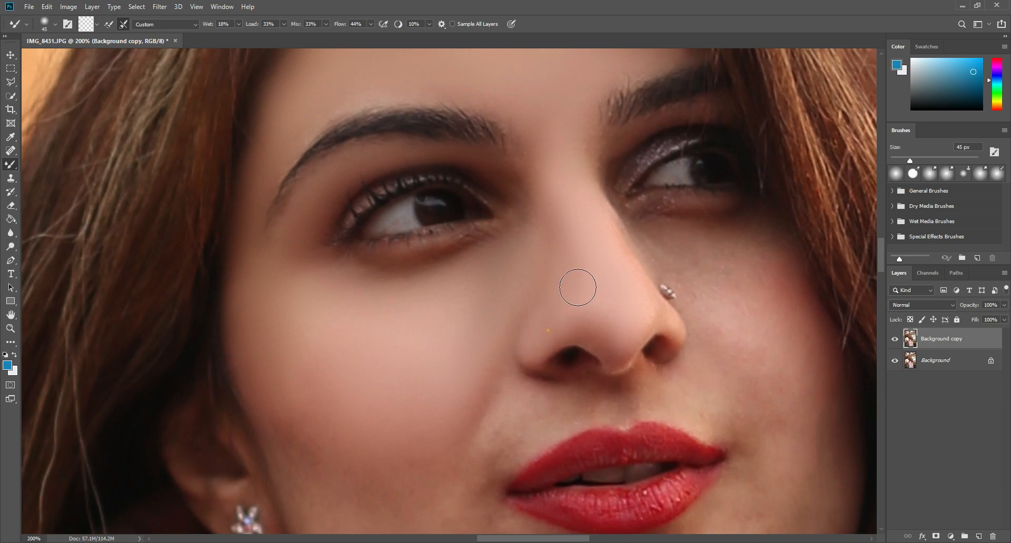
Blend the nearer cheek from beside the nose out toward the ear, enlarging the Mixer Brush to 90 px.
key(bracketright)
key(bracketright)
key(bracketright)
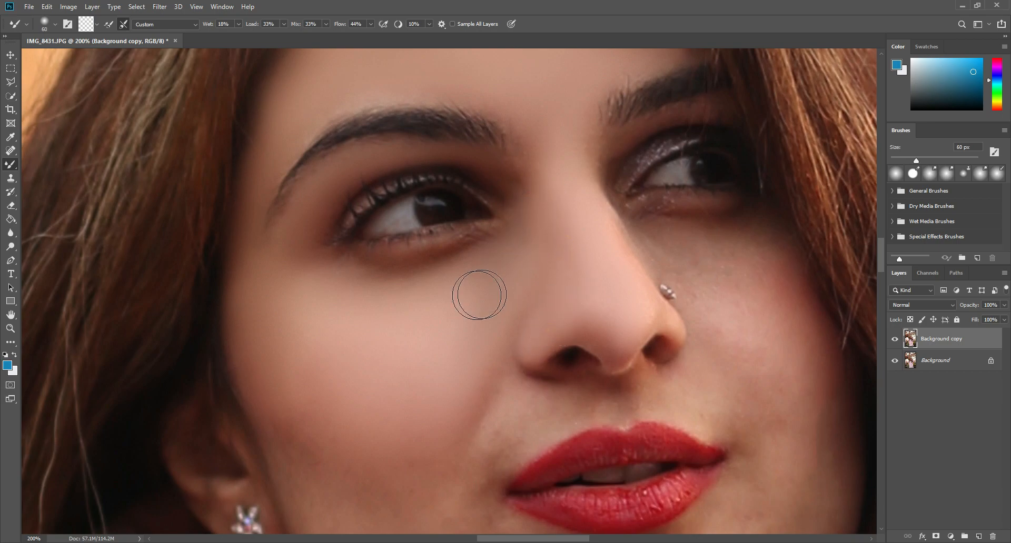
scroll(505, 232, down, 2)
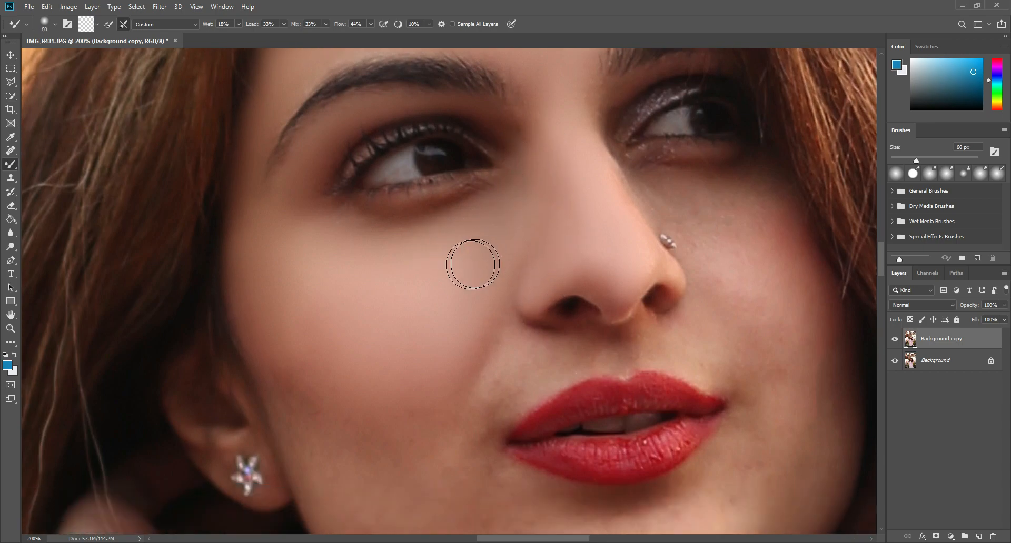
key(bracketright)
key(bracketright)
scroll(480, 226, down, 2)
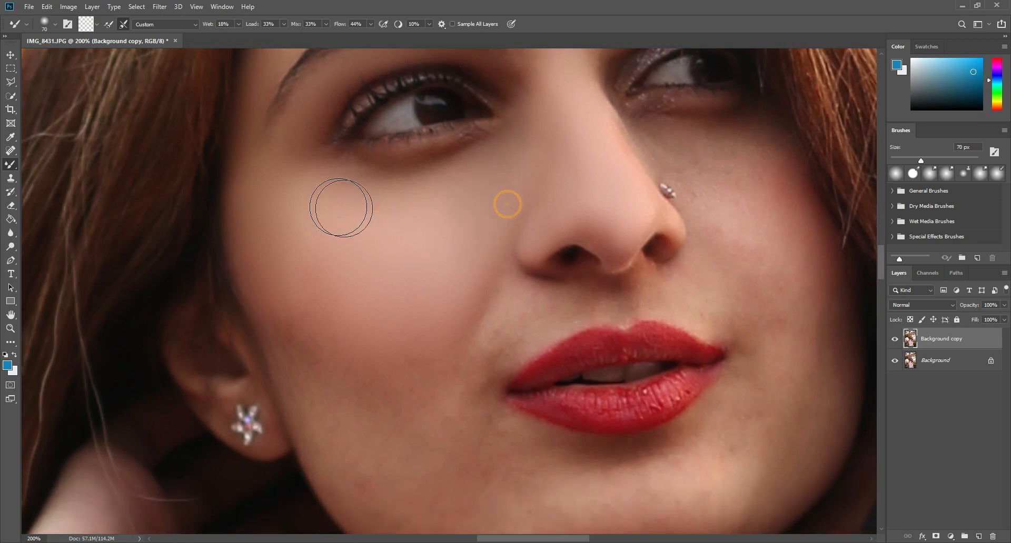
key(bracketright)
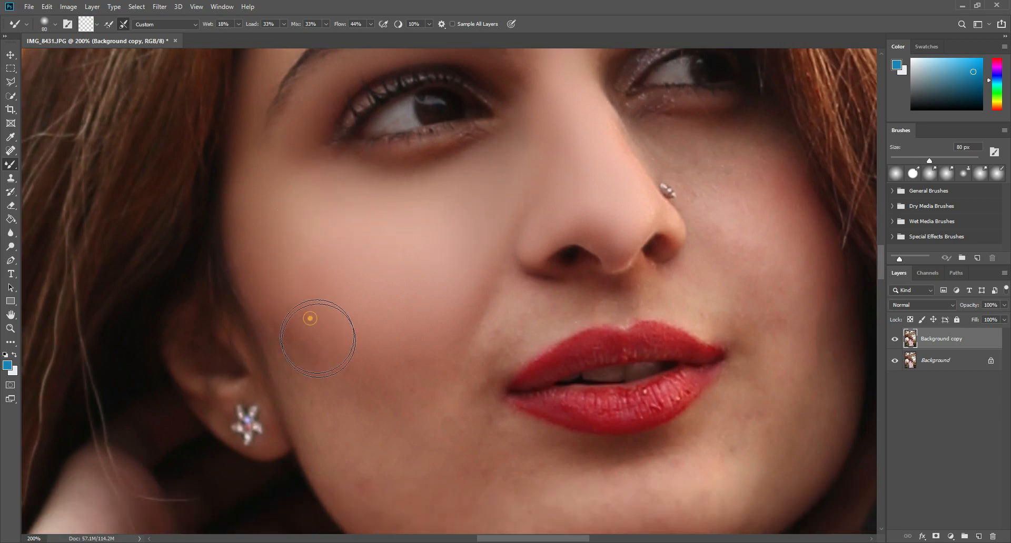
mouse_move(318, 338)
mouse_down()
mouse_move(290, 290)
mouse_move(305, 329)
mouse_up()
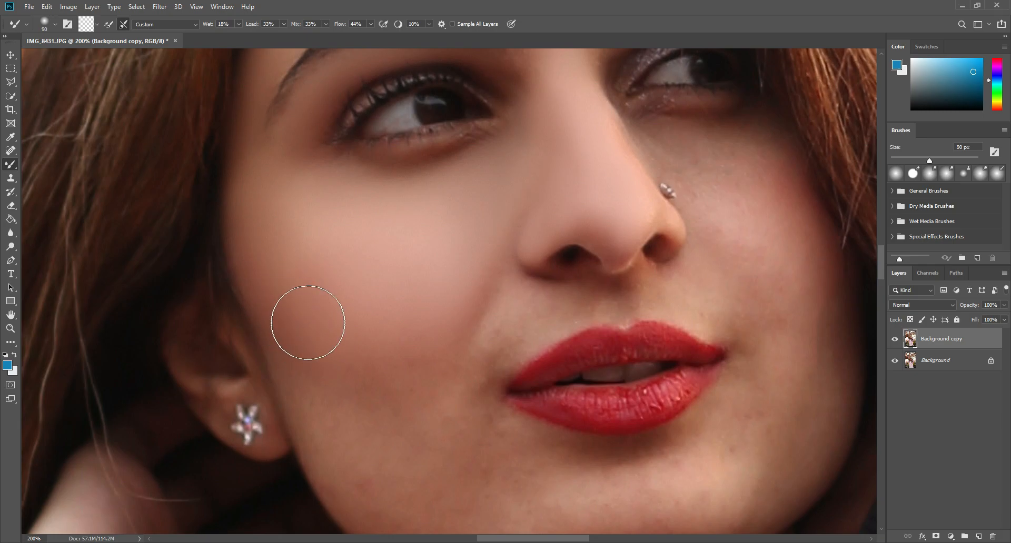
key(bracketright)
Review the portrait fitted on screen and magnify the face to 100%.
click(13, 329)
right_click(386, 212)
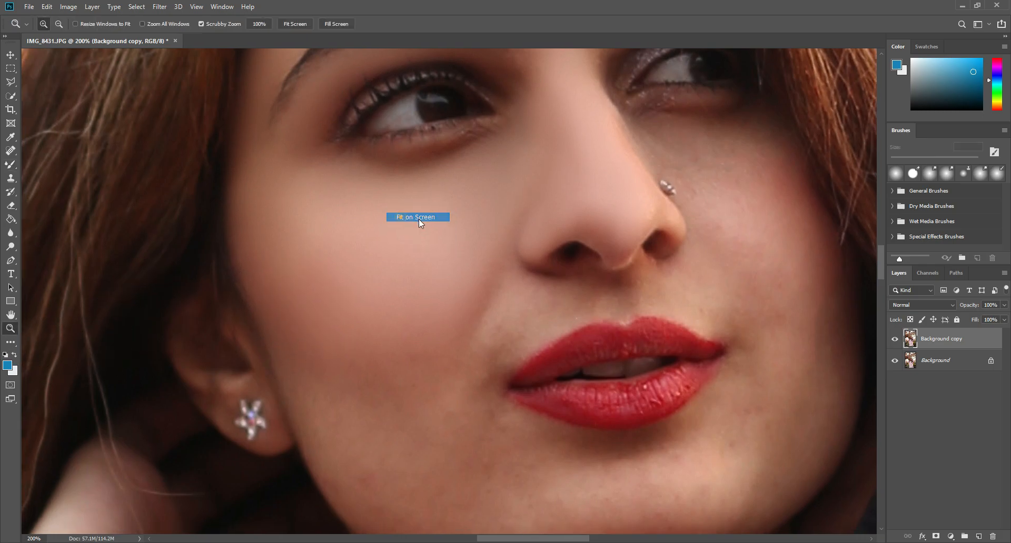
click(400, 217)
click(491, 245)
click(491, 246)
click(516, 209)
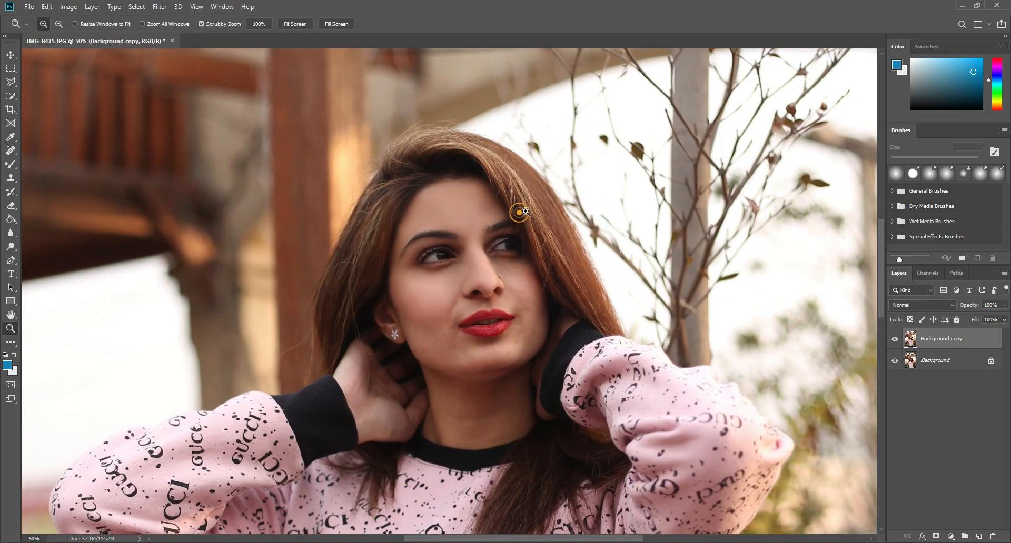
click(507, 210)
click(478, 212)
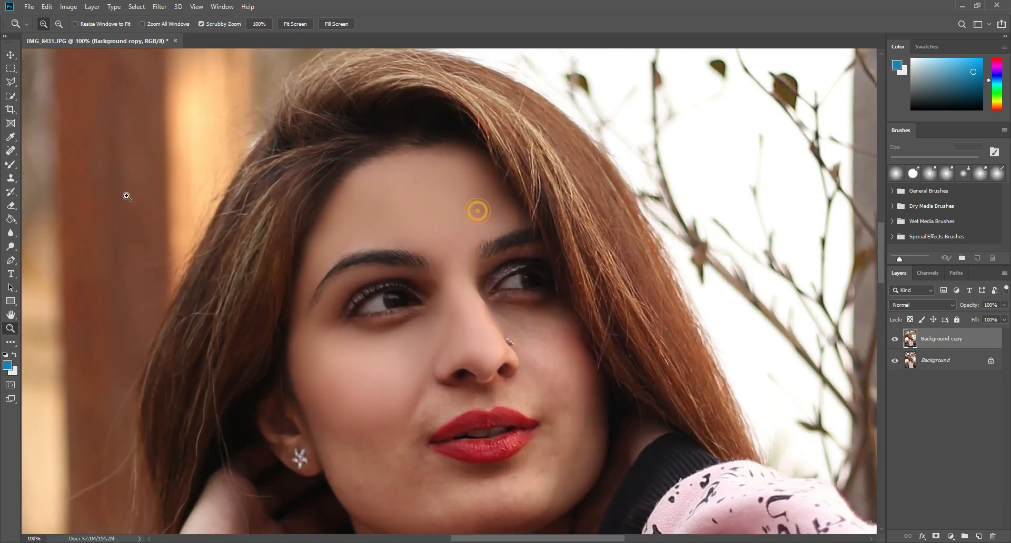
Even out the middle of the forehead with large Mixer Brush strokes, up to 150 px.
click(11, 164)
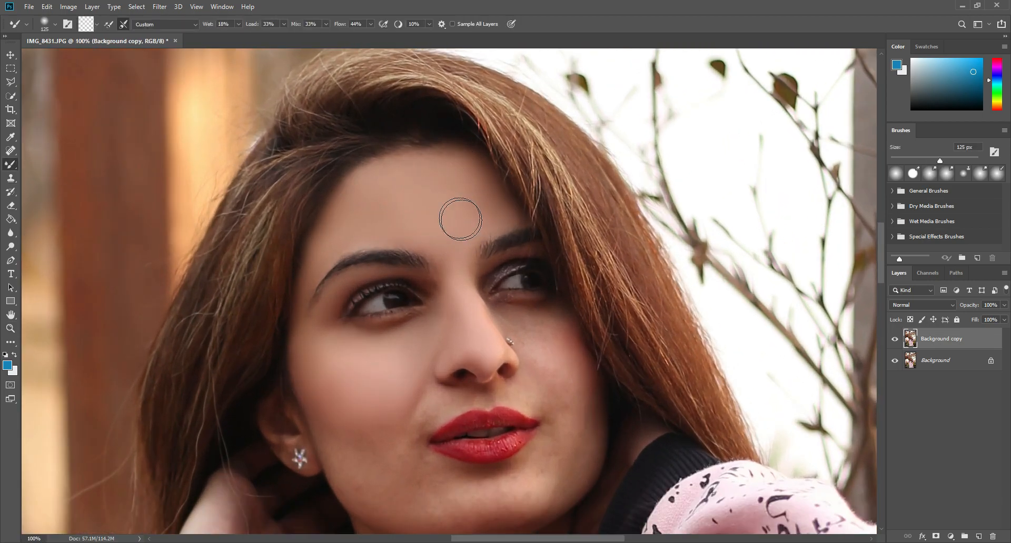
key(bracketleft)
mouse_move(459, 219)
mouse_down()
mouse_move(463, 171)
mouse_move(477, 211)
mouse_move(454, 202)
mouse_move(383, 211)
mouse_move(425, 222)
mouse_up()
key(bracketright)
key(bracketright)
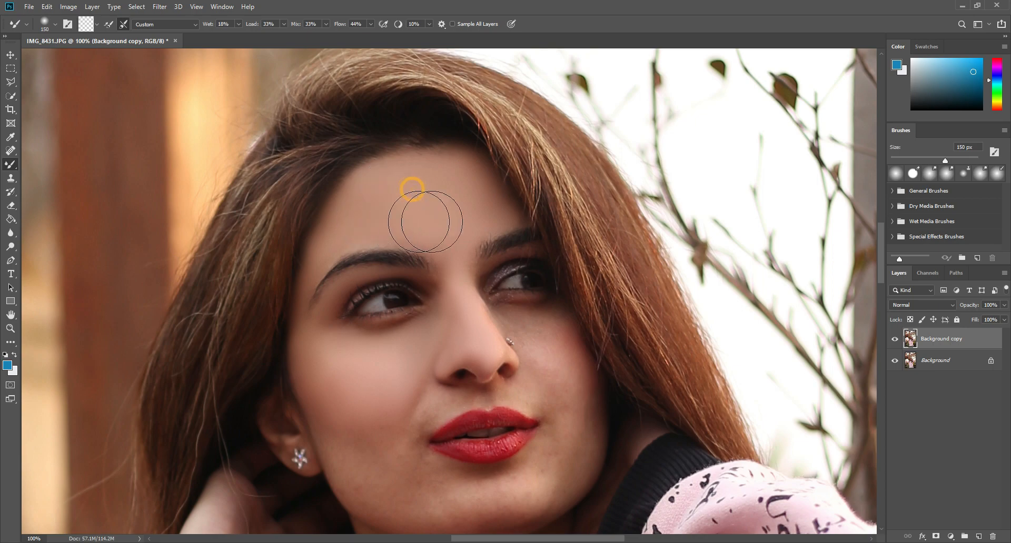
Blend the nearer cheek down toward the corner of the mouth and the chin with the Mixer Brush.
scroll(425, 221, down, 2)
key(bracketleft)
key(bracketleft)
mouse_move(351, 309)
mouse_down()
mouse_move(341, 305)
mouse_move(342, 316)
mouse_up()
key(bracketright)
mouse_move(383, 267)
mouse_down()
mouse_move(382, 338)
mouse_move(360, 351)
mouse_move(369, 370)
mouse_move(394, 375)
mouse_move(360, 350)
mouse_move(393, 377)
mouse_move(383, 385)
mouse_move(441, 383)
mouse_move(400, 374)
mouse_move(436, 380)
mouse_up()
Smooth the skin beside the mouth and along the nearer jawline with an 80 px Mixer Brush.
key(bracketleft)
key(bracketleft)
key(bracketleft)
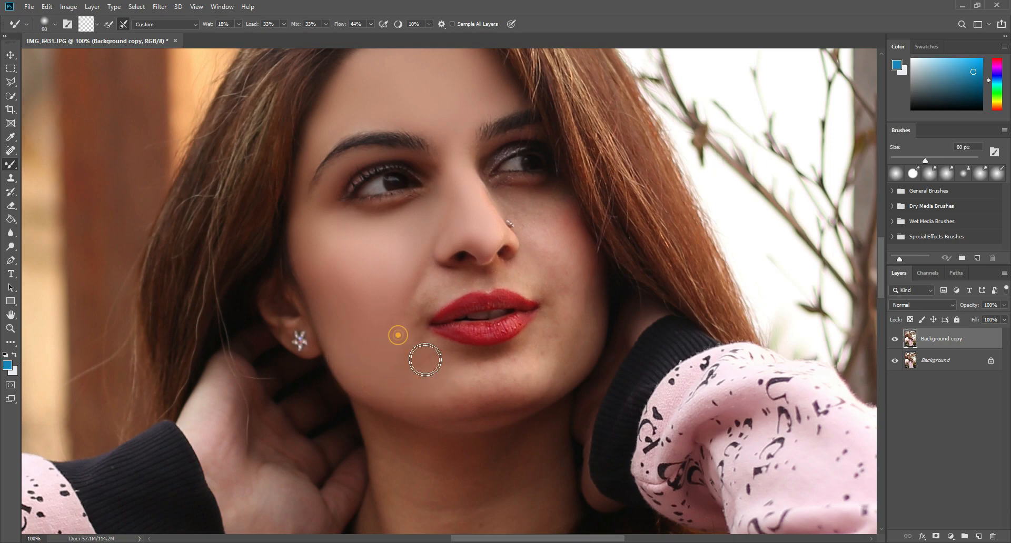
key(bracketleft)
key(bracketleft)
key(bracketleft)
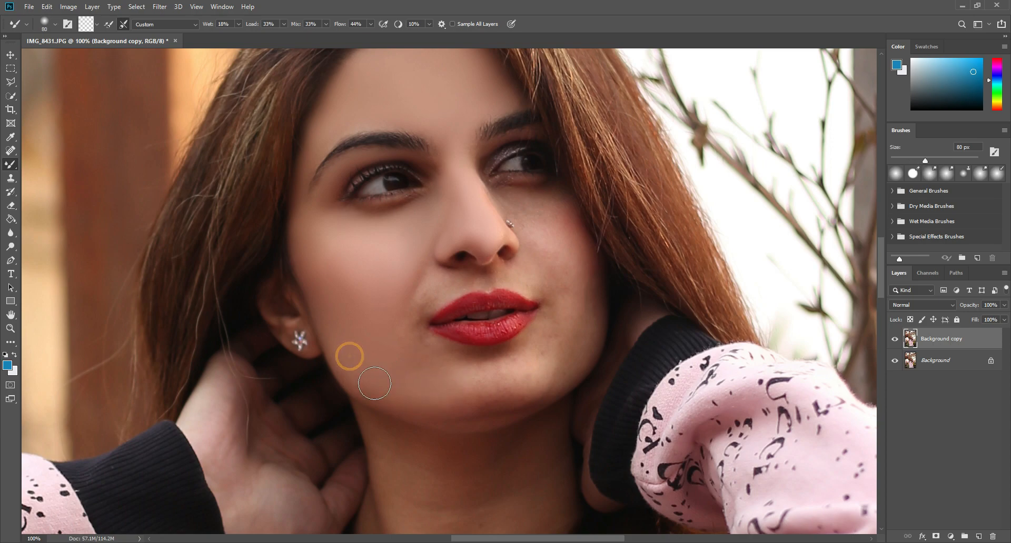
Enlarge the Mixer Brush to 150 px and blend broadly over the nearer cheek.
key(bracketright)
right_click(358, 294)
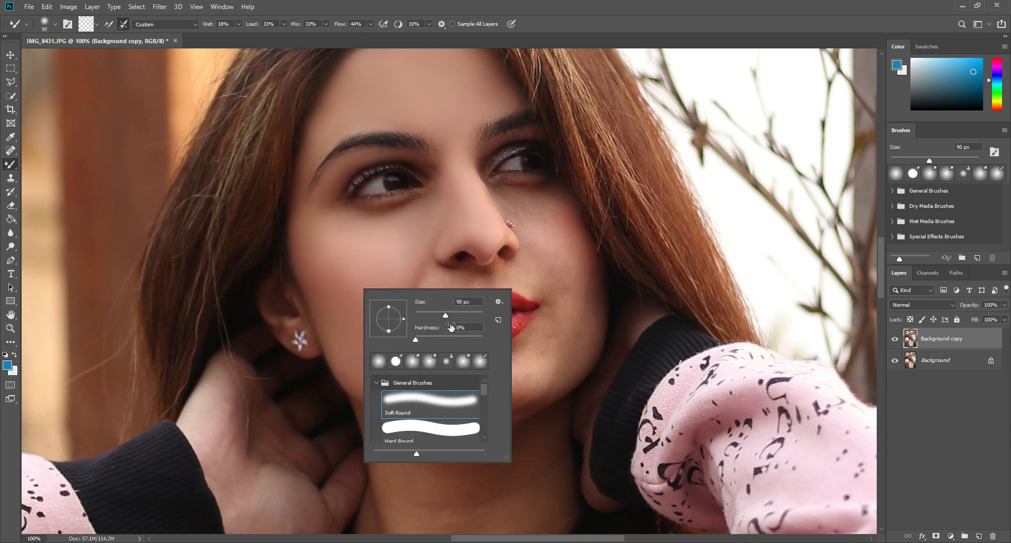
key(bracketright)
key(bracketright)
key(bracketright)
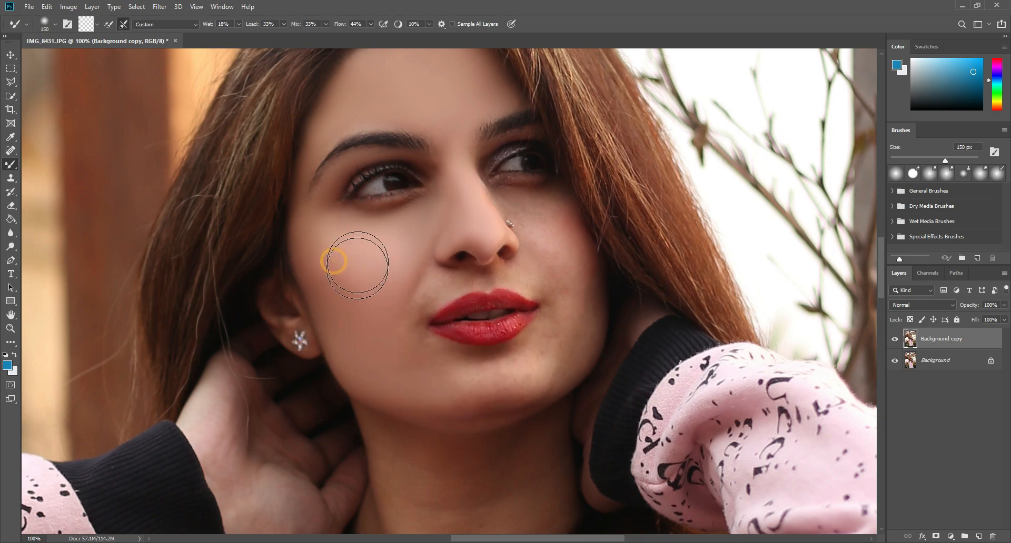
mouse_move(350, 256)
mouse_down()
mouse_move(339, 256)
mouse_move(359, 295)
mouse_move(345, 258)
mouse_move(330, 252)
mouse_move(395, 291)
mouse_up()
Soften the smile fold from the nostril past the corner of the mouth with the Mixer Brush at 50 to 70 px.
key(bracketleft)
key(bracketleft)
key(bracketleft)
key(bracketleft)
key(bracketleft)
key(bracketleft)
key(bracketleft)
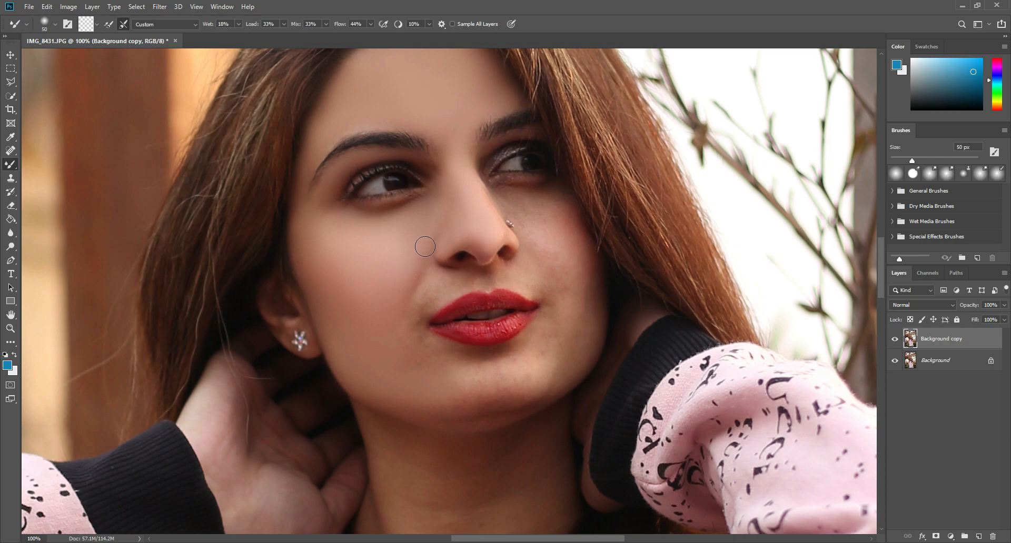
drag(428, 243, 423, 304)
key(bracketleft)
mouse_move(422, 264)
mouse_down()
mouse_move(424, 237)
mouse_move(412, 317)
mouse_move(424, 356)
mouse_up()
key(bracketright)
drag(410, 318, 419, 340)
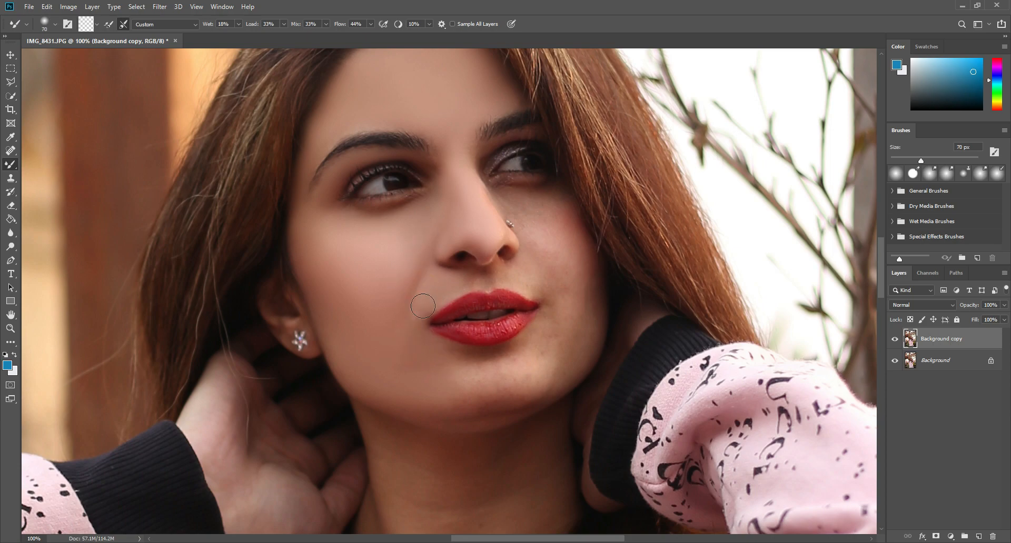
click(395, 329)
Blend the far cheek from below the eye down to the jaw with a 90 px Mixer Brush.
scroll(530, 264, up, 2)
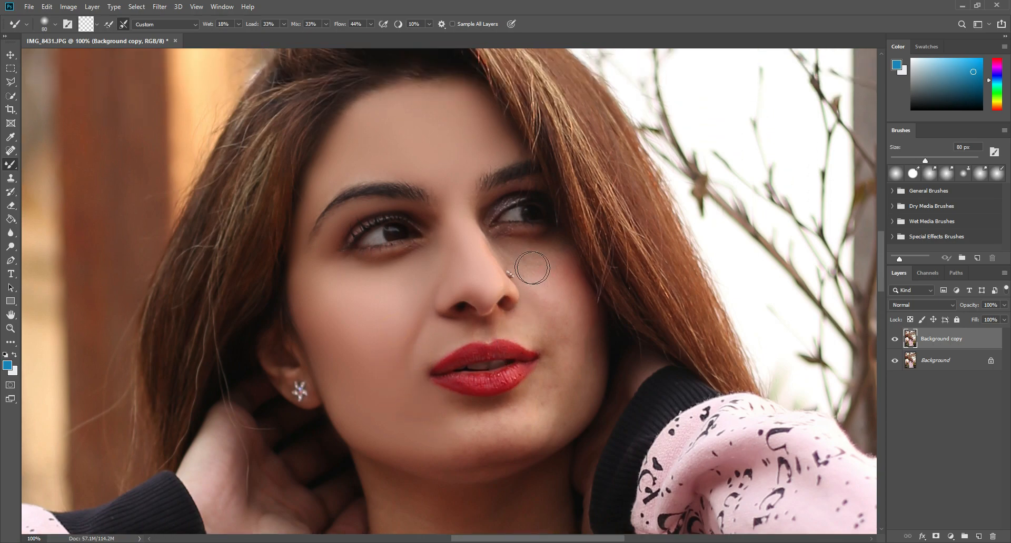
key(bracketright)
key(bracketright)
key(bracketright)
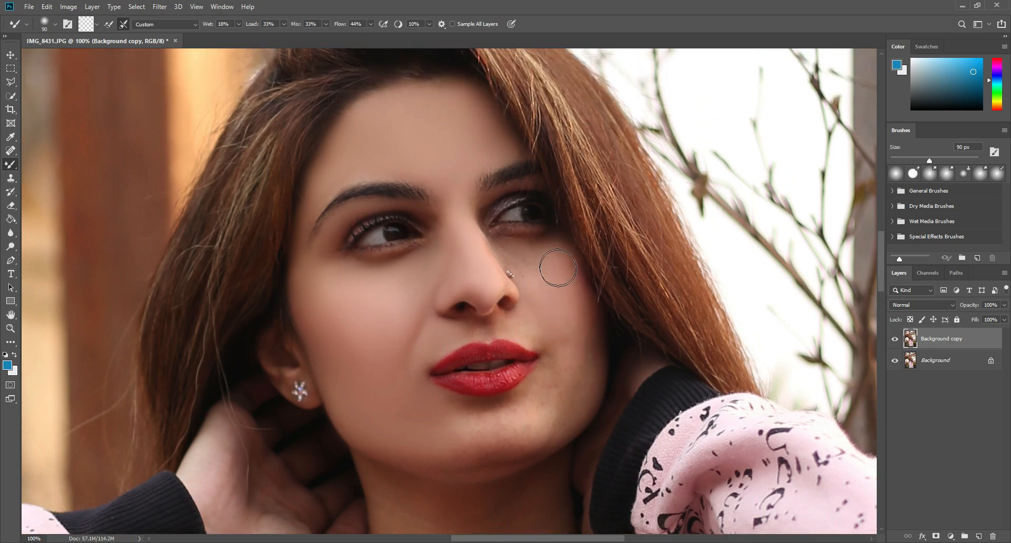
click(558, 265)
mouse_move(568, 353)
mouse_down()
mouse_move(574, 302)
mouse_move(564, 387)
mouse_move(548, 407)
mouse_move(562, 372)
mouse_up()
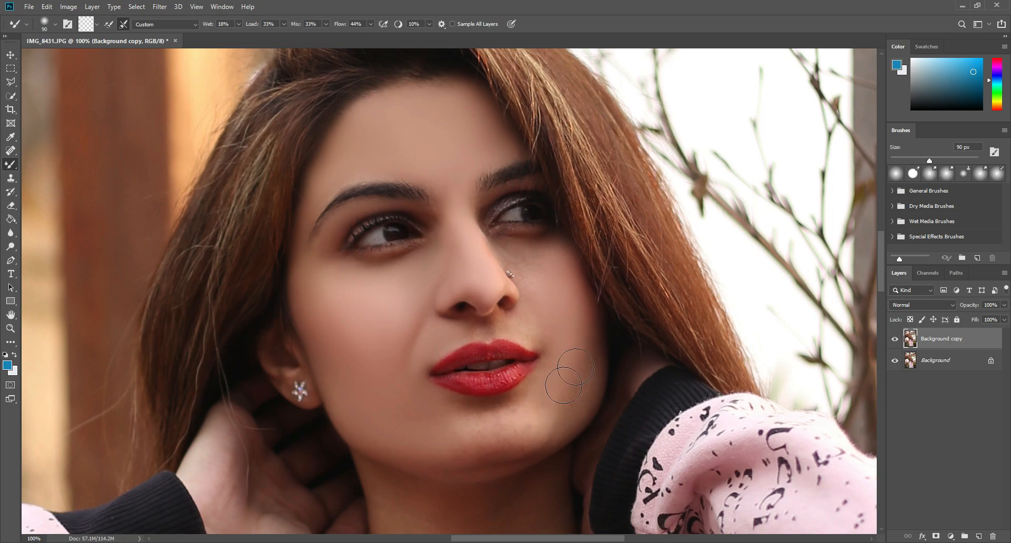
mouse_move(584, 330)
mouse_down()
mouse_move(576, 399)
mouse_move(546, 424)
mouse_up()
click(581, 320)
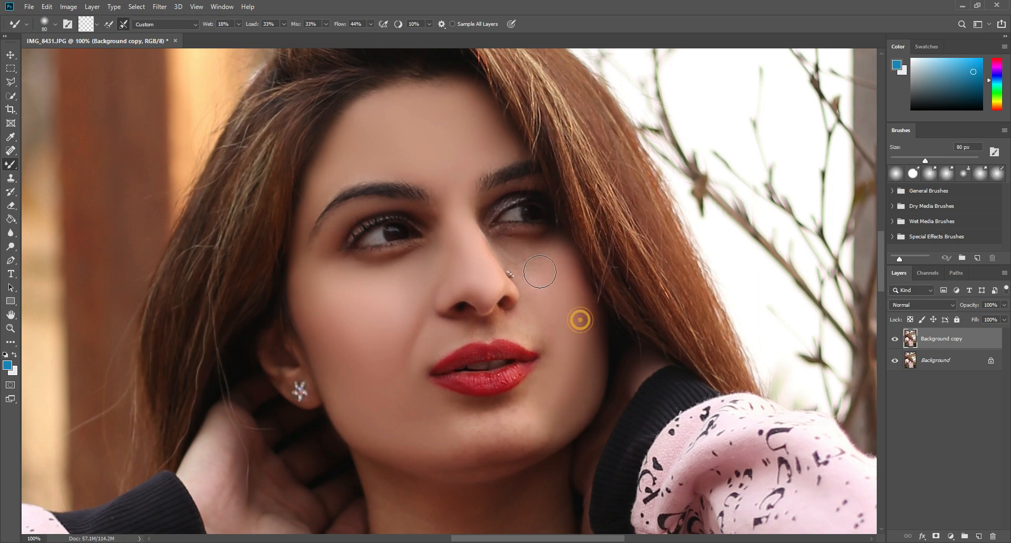
Blend the skin beside the far nostril and above the upper lip with a Mixer Brush of about 60 px.
scroll(538, 276, up, 2)
key(bracketleft)
key(bracketleft)
click(547, 294)
key(bracketleft)
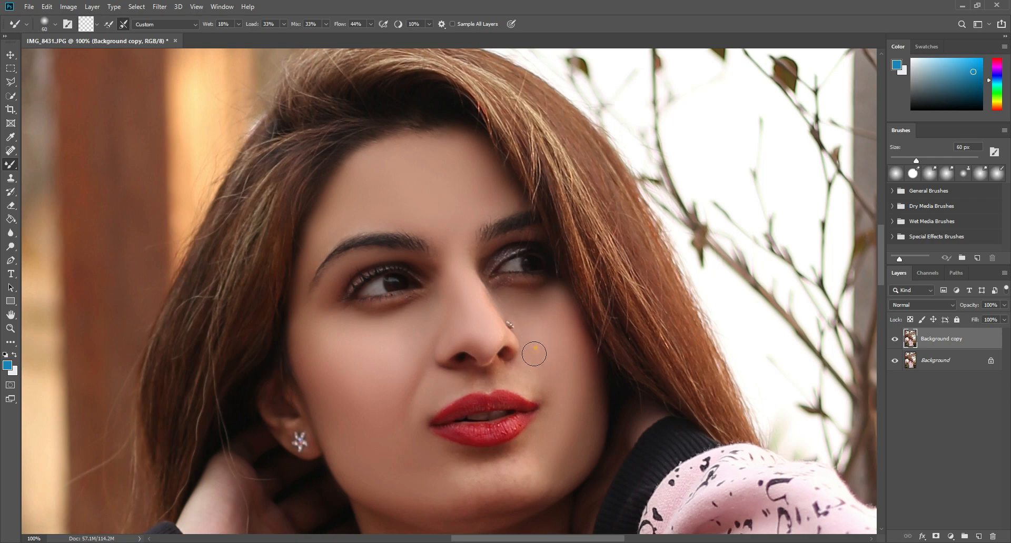
mouse_move(534, 354)
mouse_down()
mouse_move(517, 371)
mouse_move(533, 381)
mouse_move(488, 374)
mouse_move(466, 384)
mouse_move(486, 386)
mouse_move(498, 372)
mouse_move(467, 386)
mouse_move(504, 384)
mouse_up()
key([)
Enlarge the Mixer Brush and blend the skin broadly along the far jawline and across the chin.
scroll(543, 389, down, 3)
key(])
key(])
key(])
key(])
key(])
key(])
key(])
mouse_move(578, 332)
mouse_down()
mouse_move(500, 415)
mouse_move(543, 402)
mouse_move(434, 410)
mouse_up()
mouse_move(447, 414)
mouse_down()
mouse_move(489, 421)
mouse_move(431, 407)
mouse_move(510, 394)
mouse_move(487, 406)
mouse_move(547, 358)
mouse_move(512, 398)
mouse_move(544, 356)
mouse_up()
Smooth the chin and the skin below the lower lip with smaller Mixer Brush strokes.
key([)
key([)
key([)
mouse_move(440, 378)
mouse_down()
mouse_move(508, 399)
mouse_move(537, 364)
mouse_move(503, 402)
mouse_up()
key(])
key(])
drag(410, 376, 458, 406)
Smooth the skin of the neck from below the jaw to the collar with a 100 px Mixer Brush.
scroll(458, 407, down, 4)
key(])
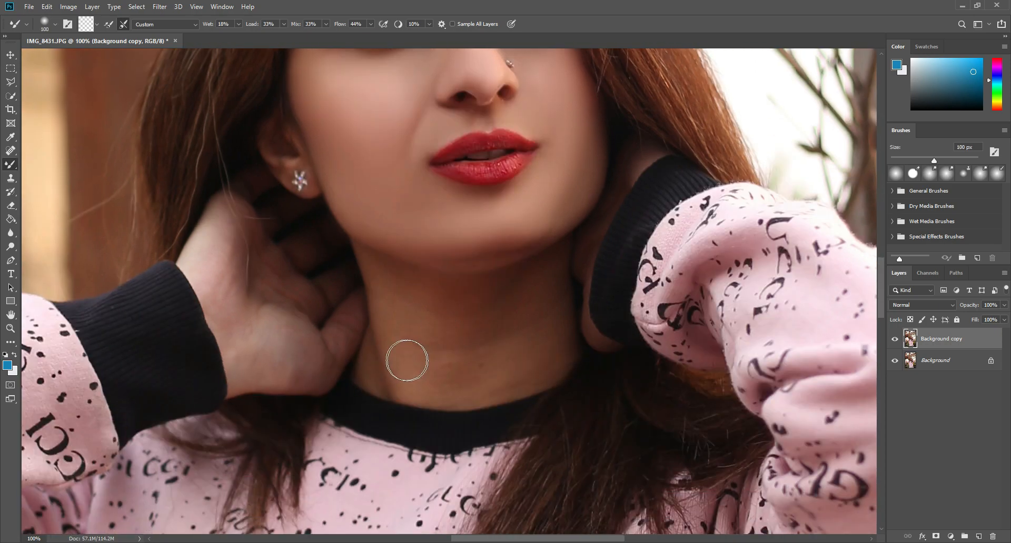
drag(385, 283, 421, 384)
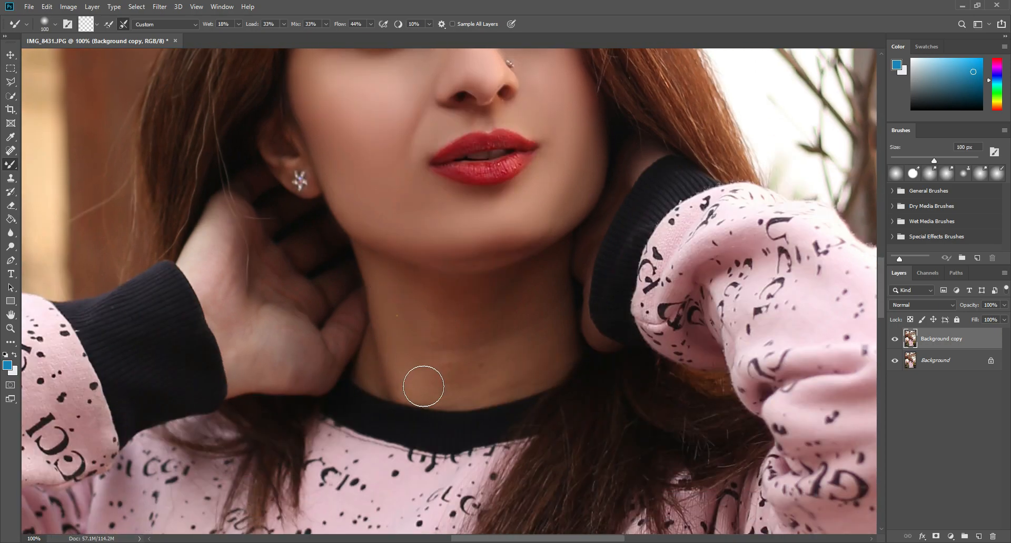
mouse_move(397, 314)
mouse_down()
mouse_move(442, 388)
mouse_move(452, 308)
mouse_move(440, 372)
mouse_move(471, 359)
mouse_move(483, 372)
mouse_move(519, 340)
mouse_move(559, 341)
mouse_move(516, 313)
mouse_up()
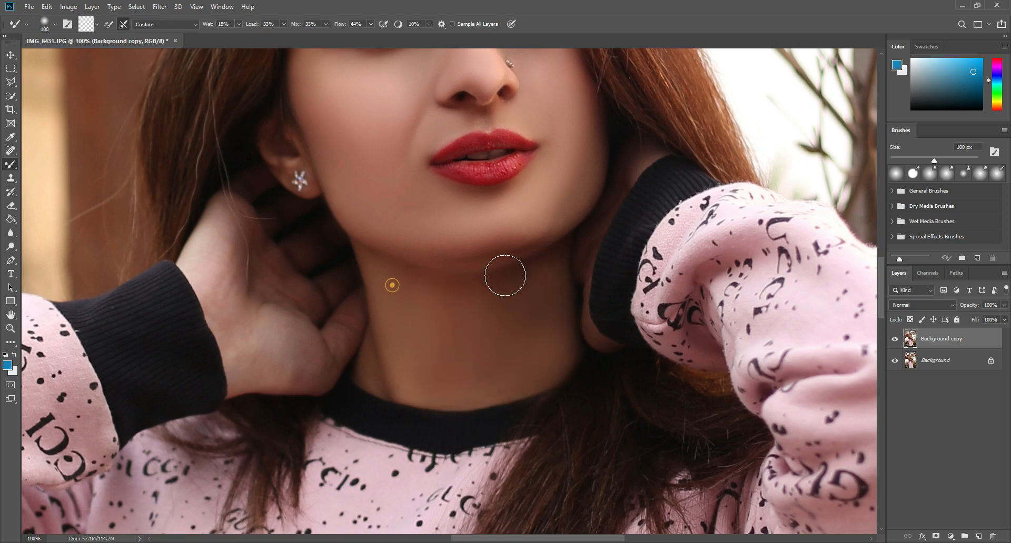
Touch up the jawline and the skin beside the nearer eye, reducing the Mixer Brush from 125 to 60 px.
key(bracketright)
scroll(440, 333, up, 5)
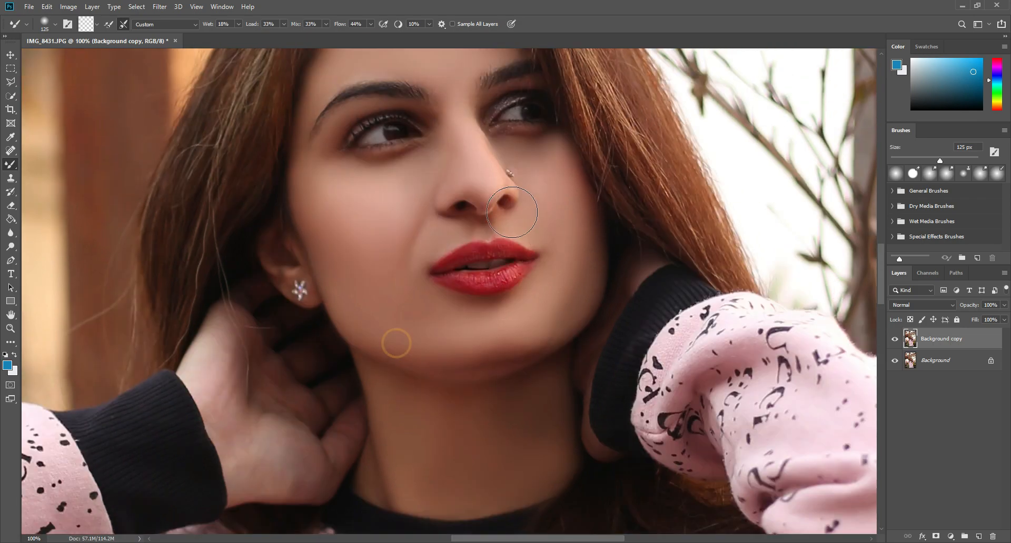
key(bracketleft)
key(bracketleft)
key(bracketleft)
key(bracketleft)
key(bracketleft)
key(bracketleft)
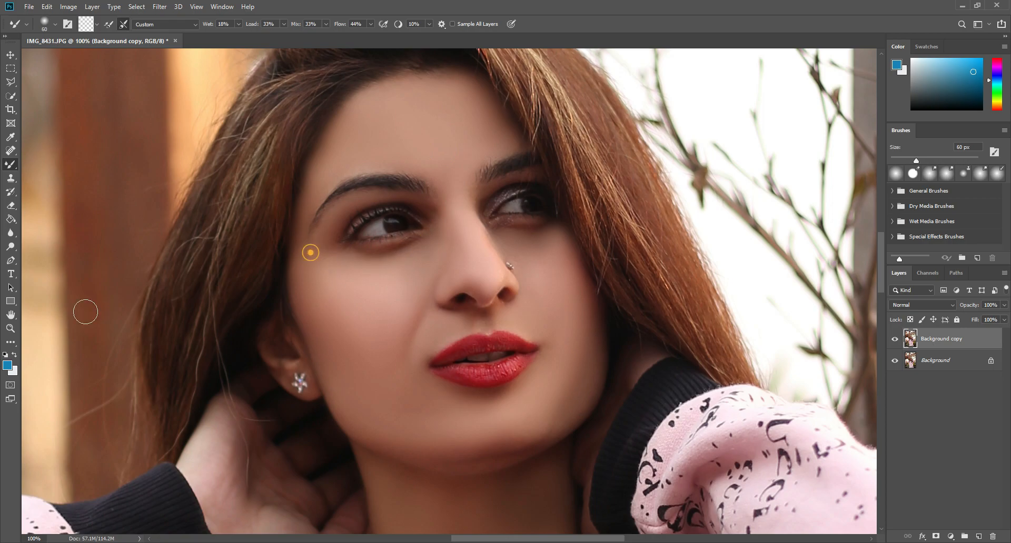
Compare the portrait with and without the Background copy layer, and examine the smoothed skin around the eyes and nose up close.
click(10, 328)
right_click(441, 214)
click(457, 218)
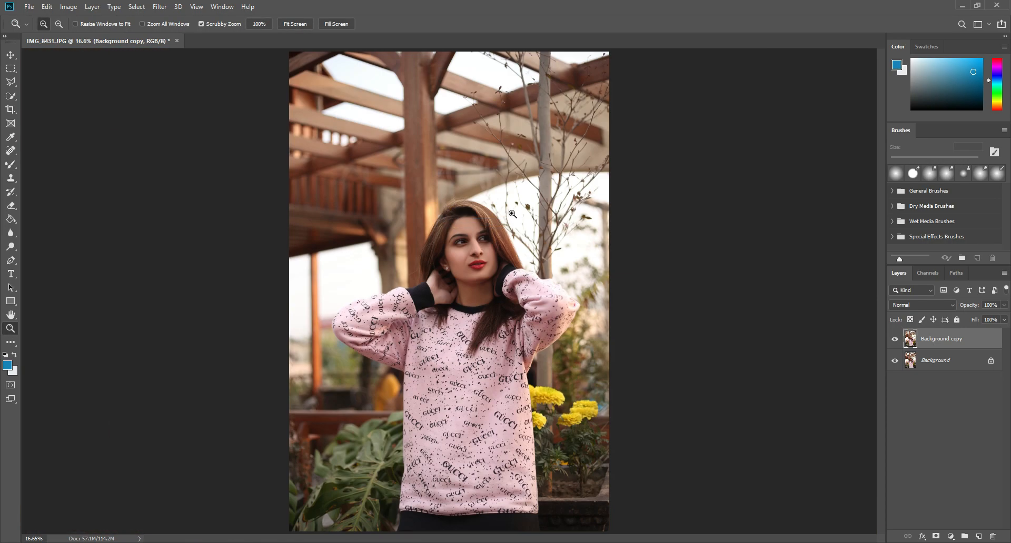
drag(505, 236, 779, 279)
click(894, 339)
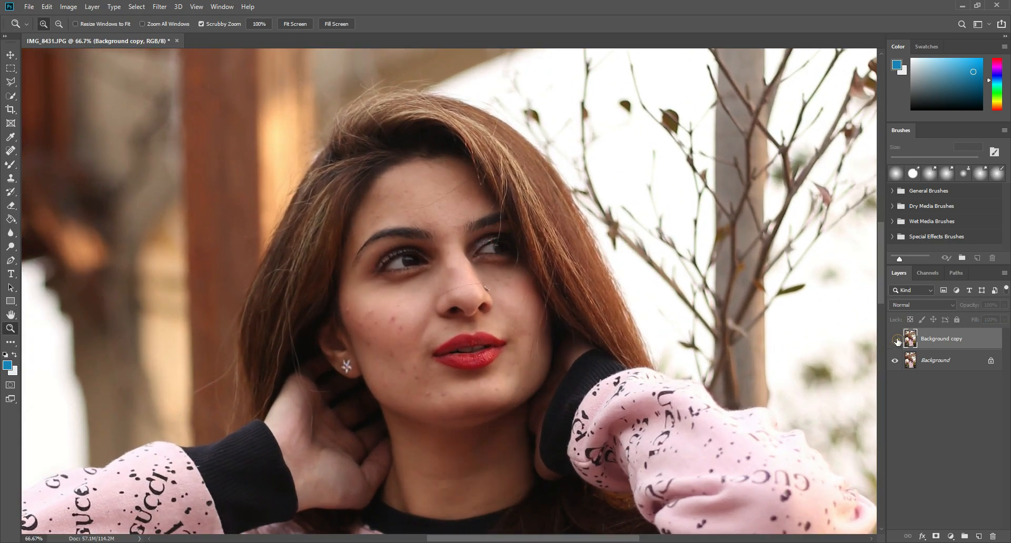
click(894, 339)
click(894, 339)
click(895, 339)
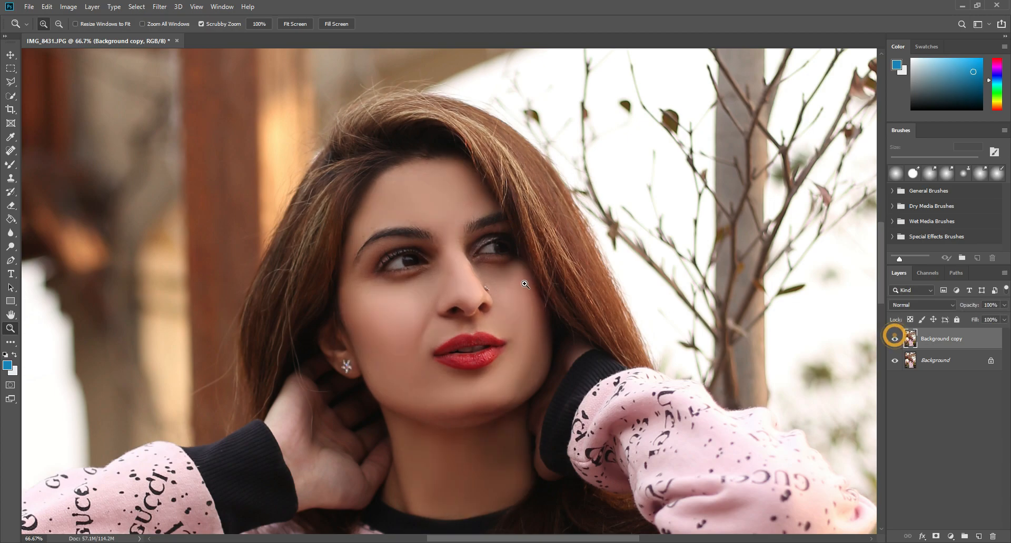
click(514, 276)
click(414, 258)
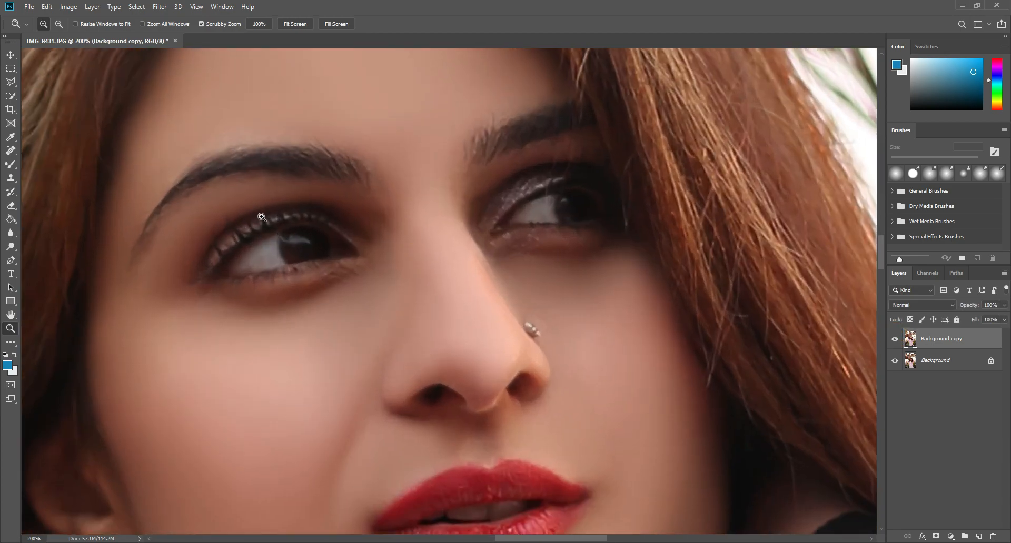
right_click(340, 211)
click(377, 270)
scroll(451, 274, down, 2)
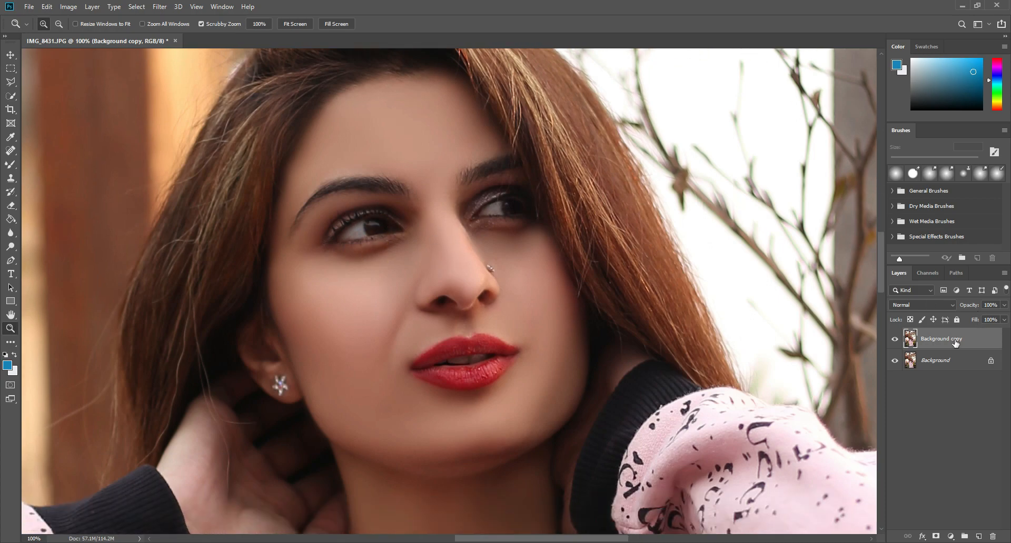
Duplicate the Background copy layer and rename the duplicate "doged".
drag(956, 342, 978, 536)
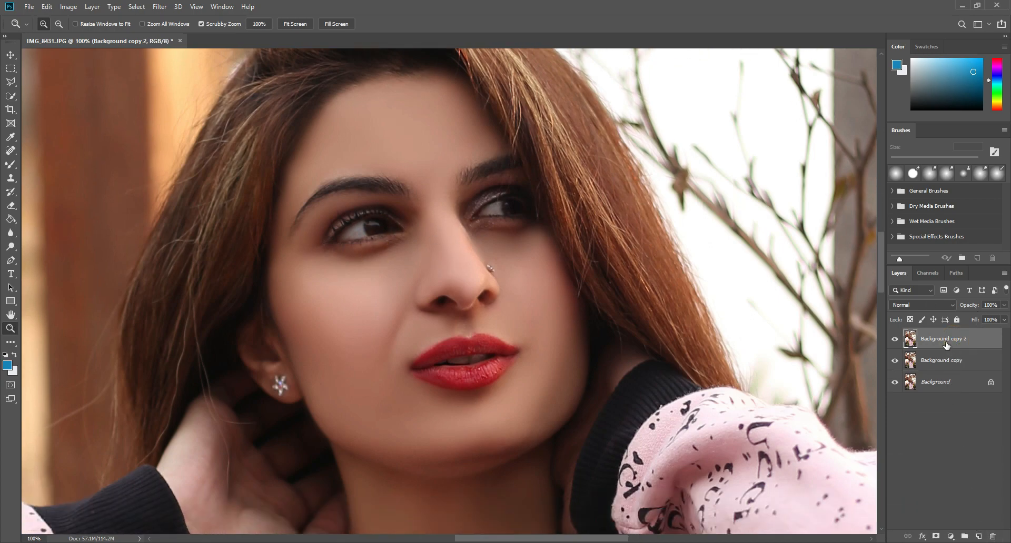
click(948, 342)
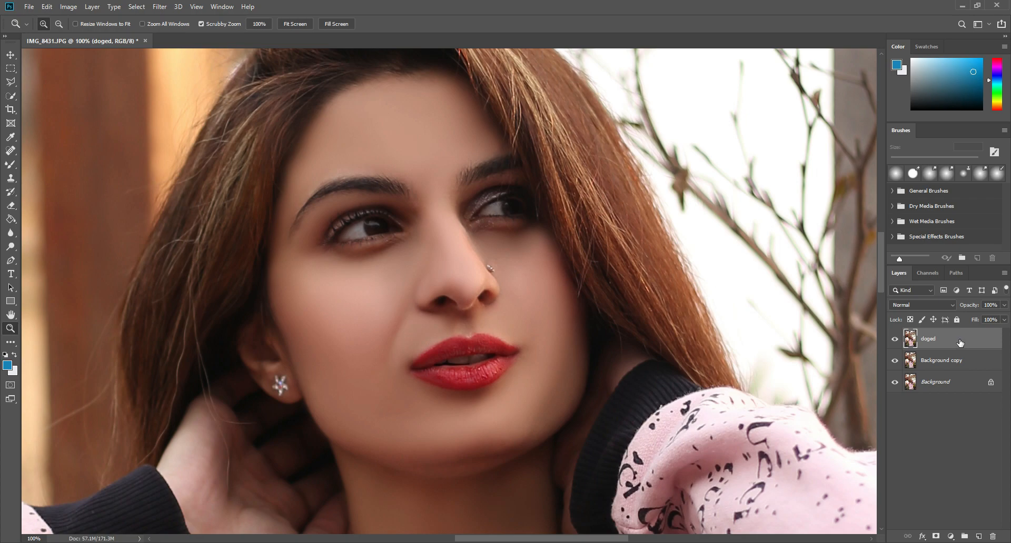
scroll(139, 190, up, 2)
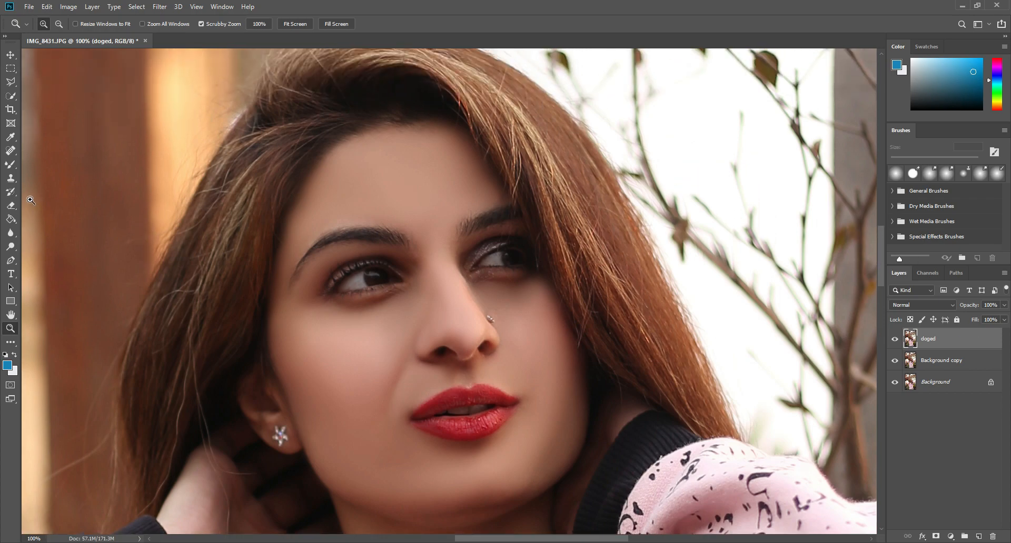
Set up the Dodge tool with the Midtones range and 10% exposure.
drag(13, 254, 51, 248)
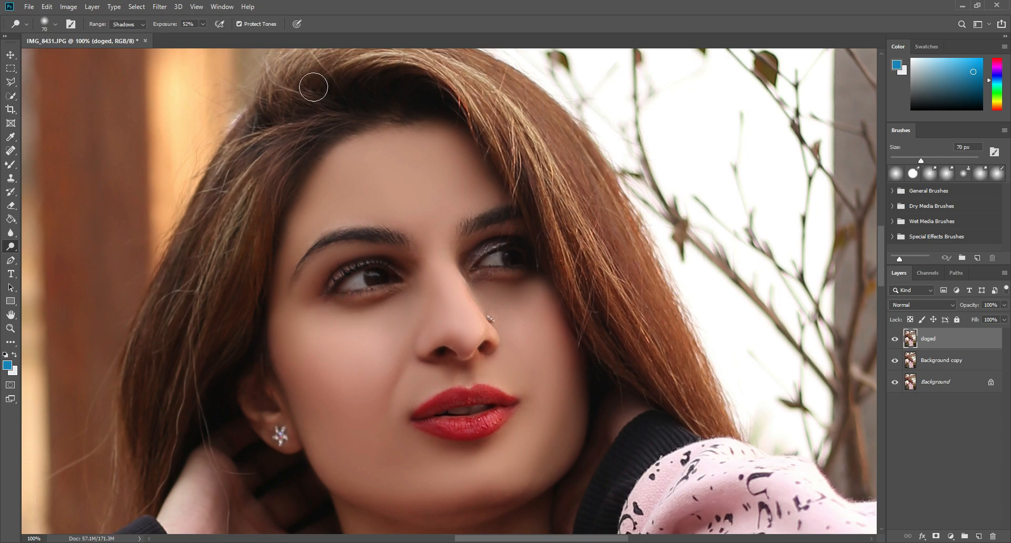
click(141, 27)
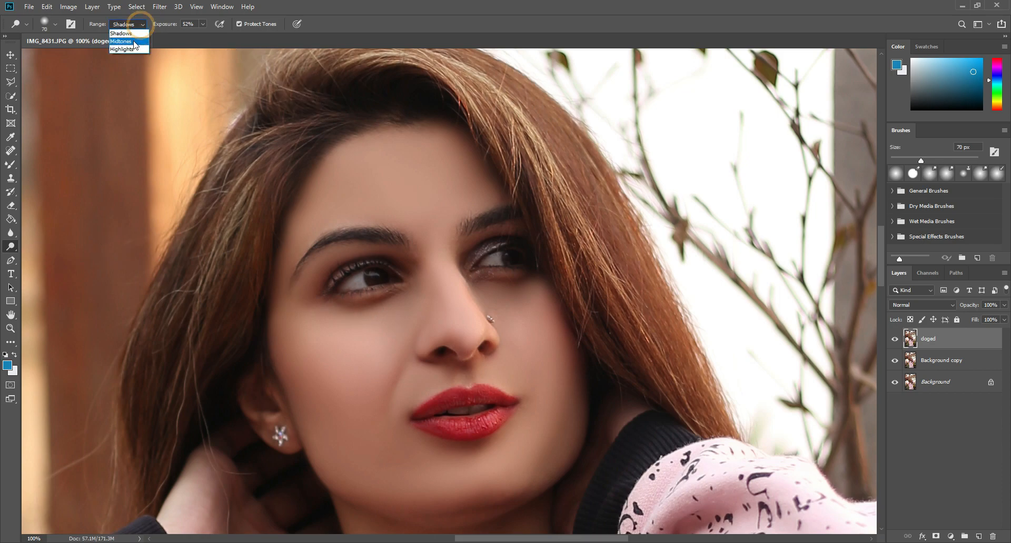
click(133, 41)
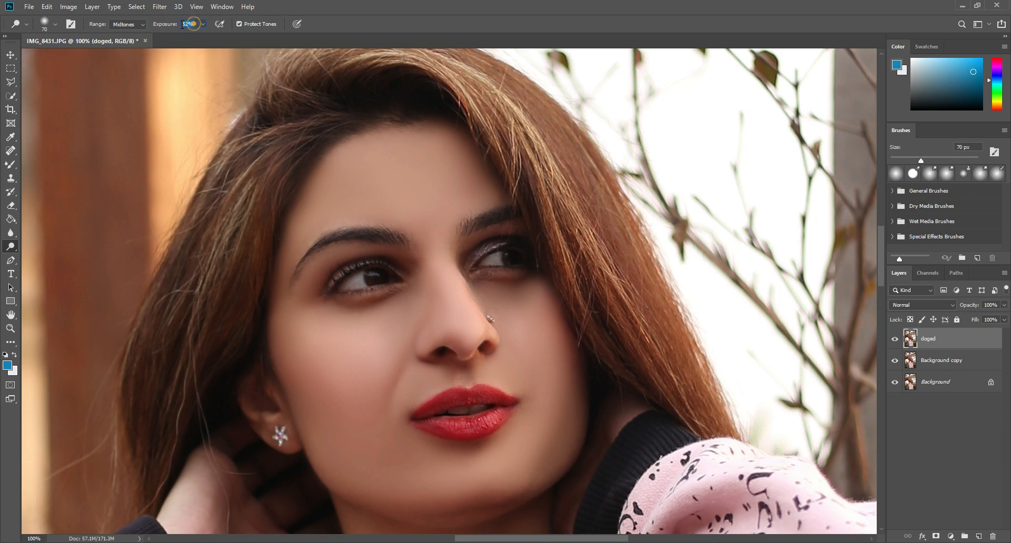
text(10)
Brighten the bridge of the nose and both upper cheeks with the Dodge tool at 50 to 90 px.
click(440, 270)
key(bracketright)
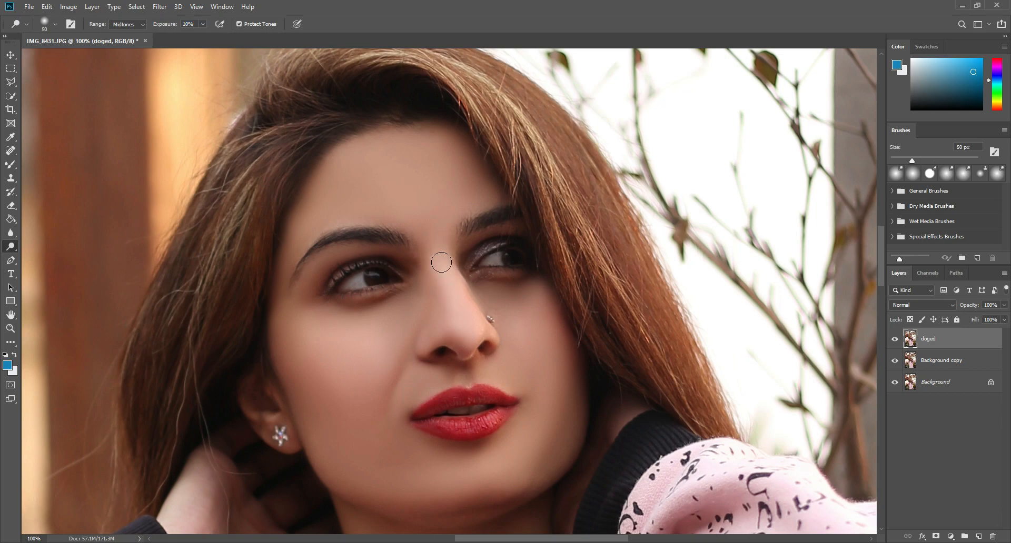
key(bracketright)
key(bracketright)
scroll(542, 316, down, 2)
key(bracketright)
key(bracketright)
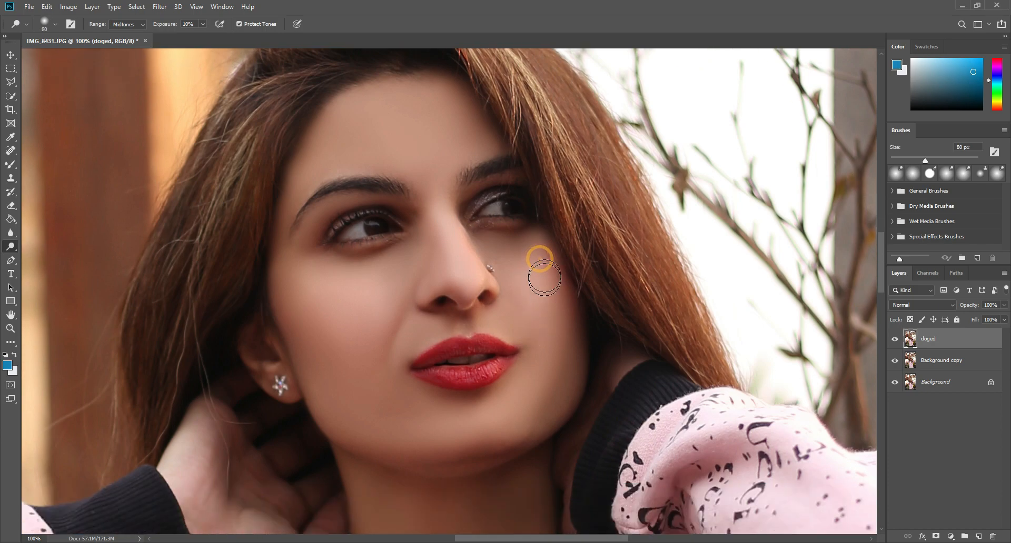
mouse_move(351, 321)
mouse_down()
mouse_move(308, 282)
mouse_move(393, 282)
mouse_move(348, 294)
mouse_move(379, 283)
mouse_up()
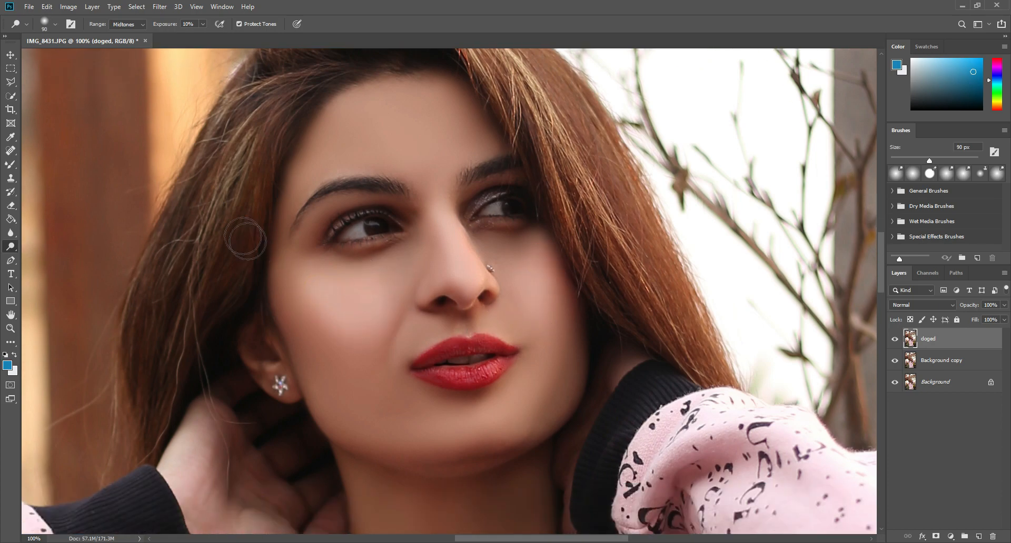
Darken both sides of the nose with a 45 px Burn tool using the Midtones range at 5% exposure.
right_click(15, 247)
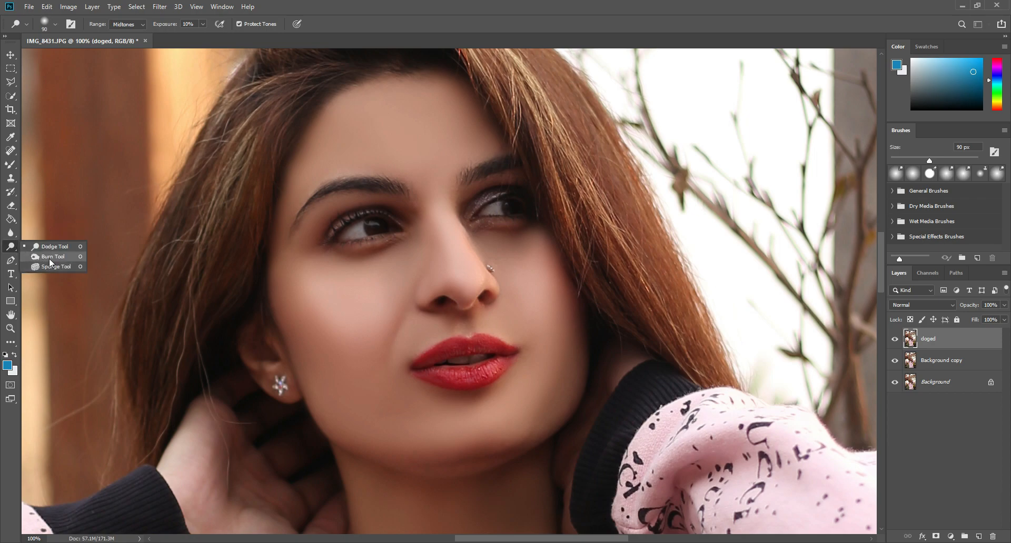
click(50, 257)
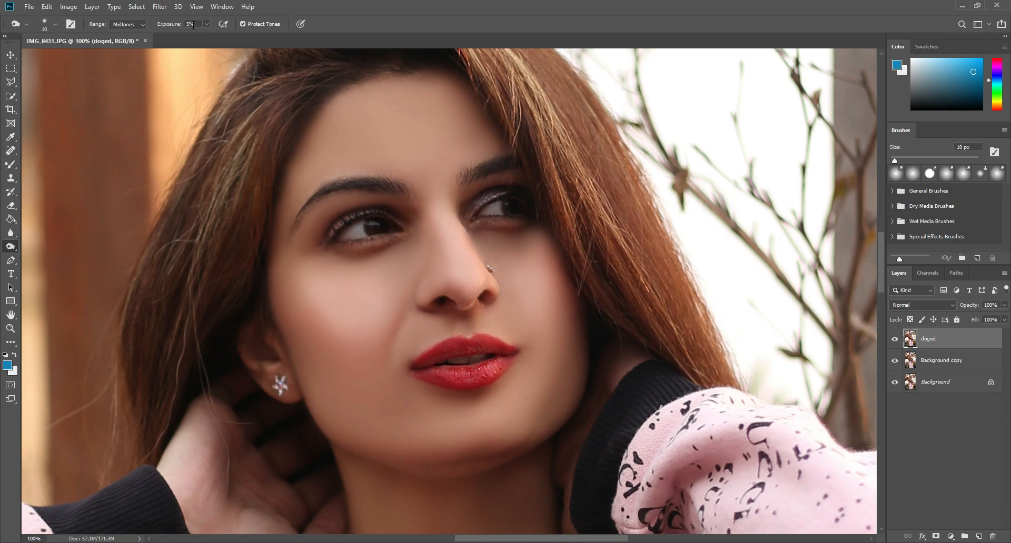
click(141, 28)
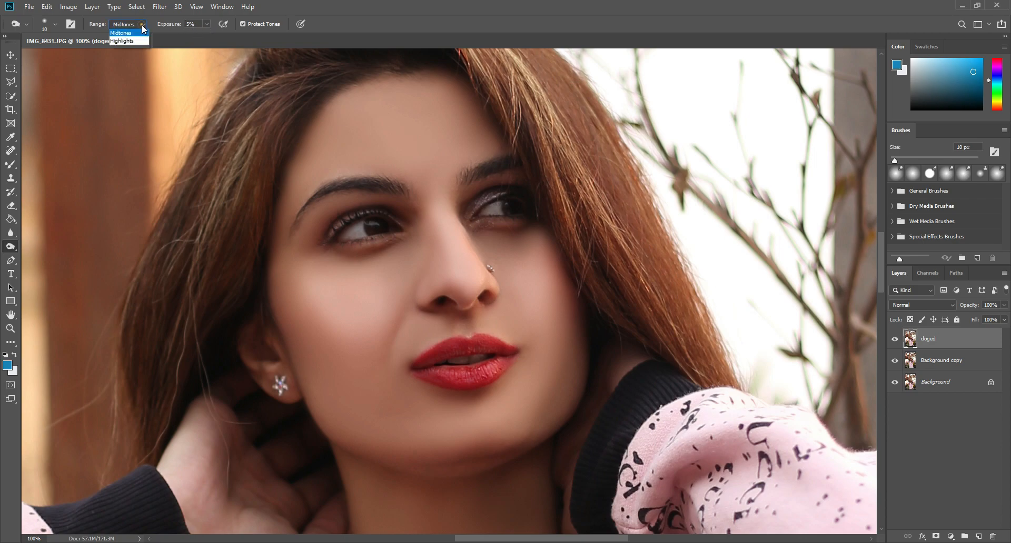
click(129, 39)
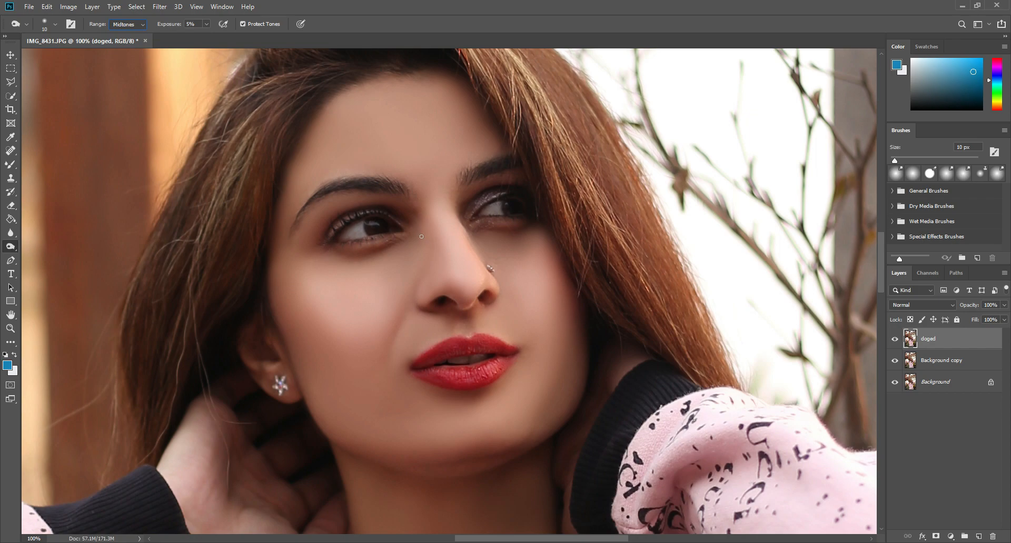
key(bracketright)
key(bracketright)
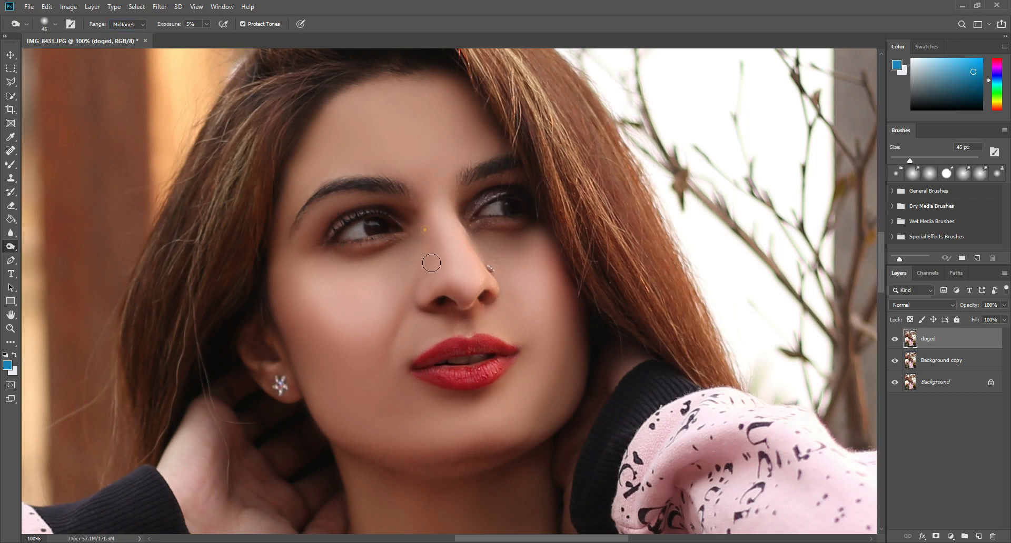
click(423, 229)
drag(428, 239, 441, 274)
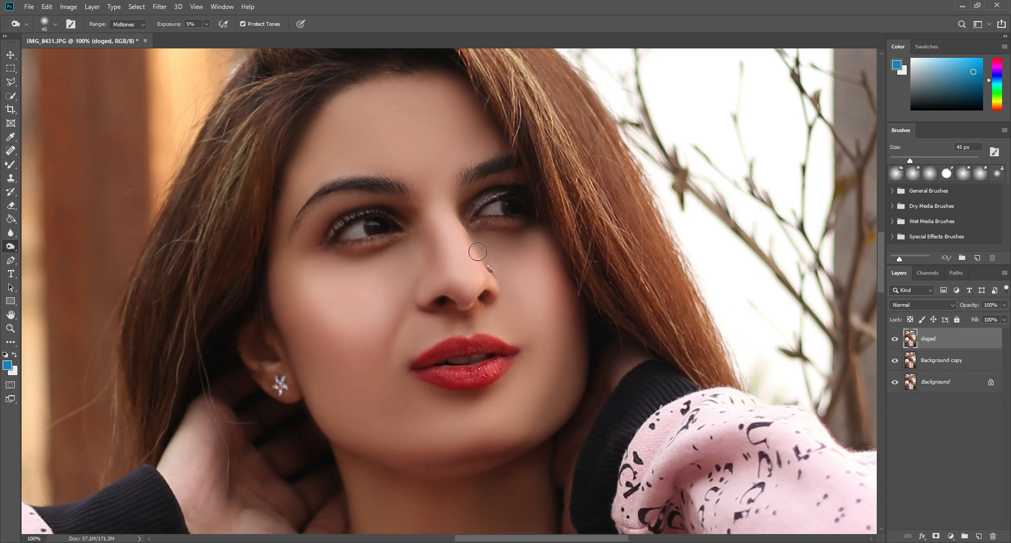
click(475, 232)
Contour the outer edges of both cheeks with the Burn tool at 70 to 90 px.
click(290, 291)
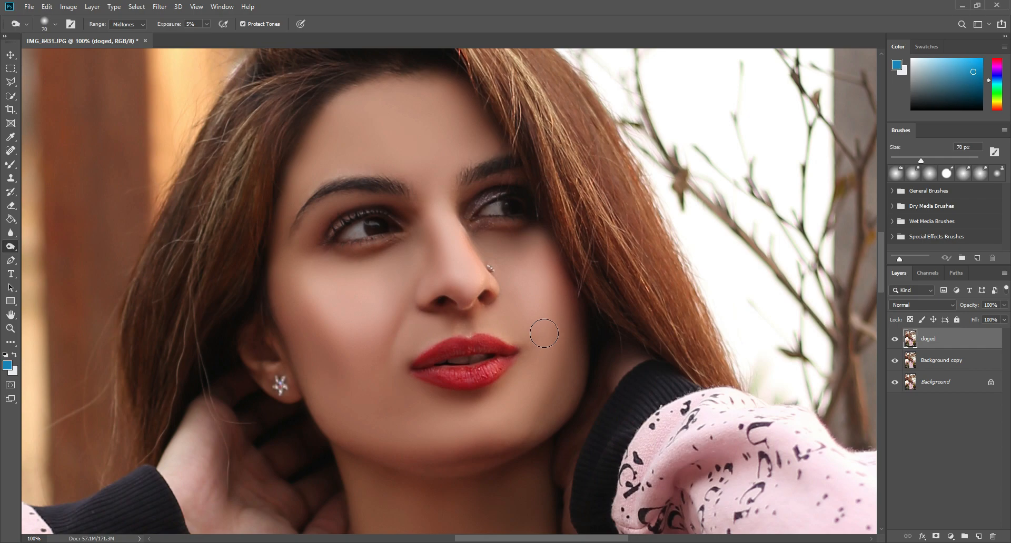
click(553, 281)
key(bracketright)
scroll(497, 314, up, 2)
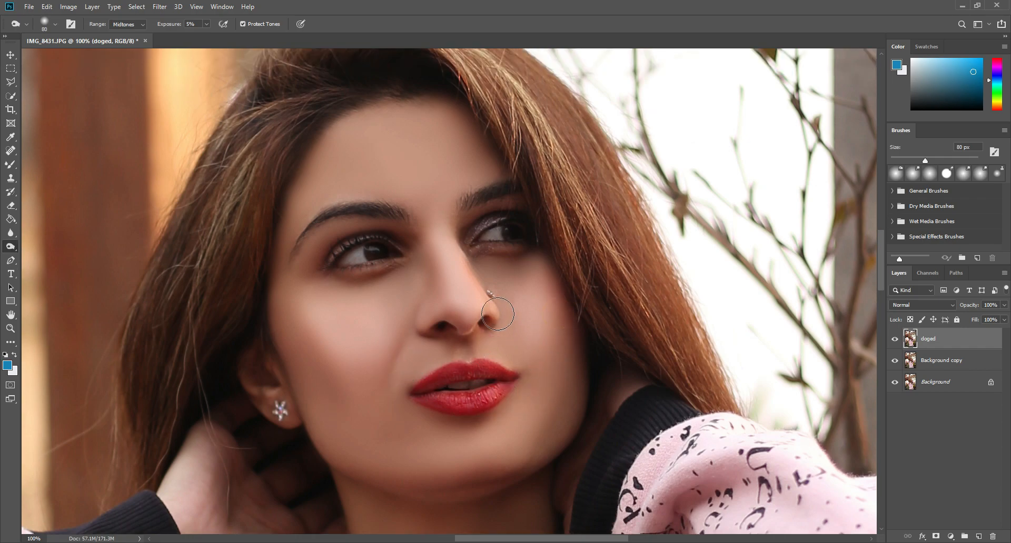
scroll(498, 314, up, 3)
key(bracketright)
scroll(548, 357, down, 3)
click(304, 324)
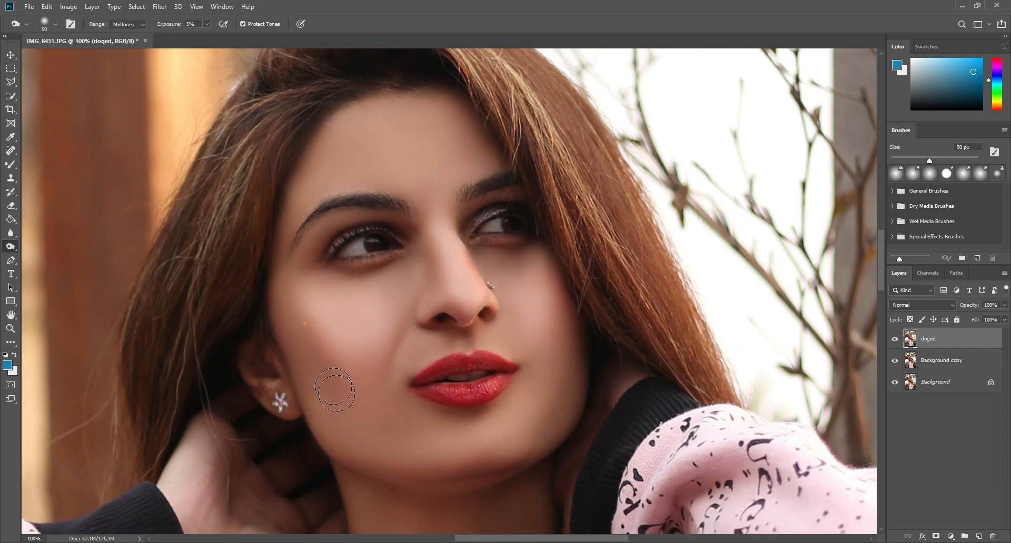
Toggle the doged layer's visibility to compare the face with and without the dodging and burning.
click(895, 339)
click(895, 339)
click(896, 339)
click(896, 340)
click(896, 339)
click(896, 339)
Reduce the Burn brush to 45 px and darken the far side of the nose further.
key(bracketleft)
key(bracketleft)
key(bracketleft)
key(bracketleft)
key(bracketleft)
drag(480, 258, 464, 243)
Compare the original with each retouching stage by toggling the doged and Background copy layers, leaving both visible.
click(897, 341)
click(897, 341)
click(896, 343)
click(895, 342)
click(896, 361)
click(894, 344)
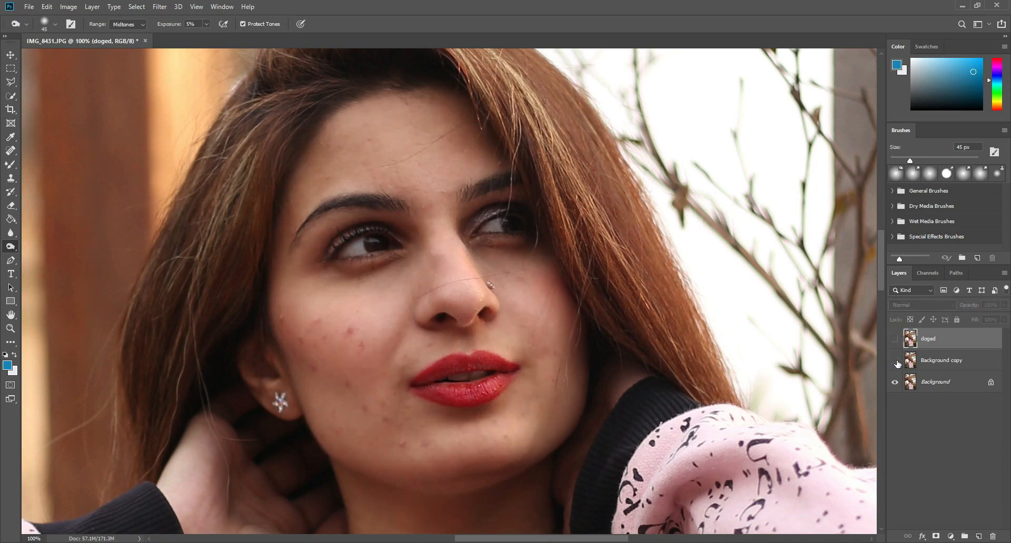
click(896, 362)
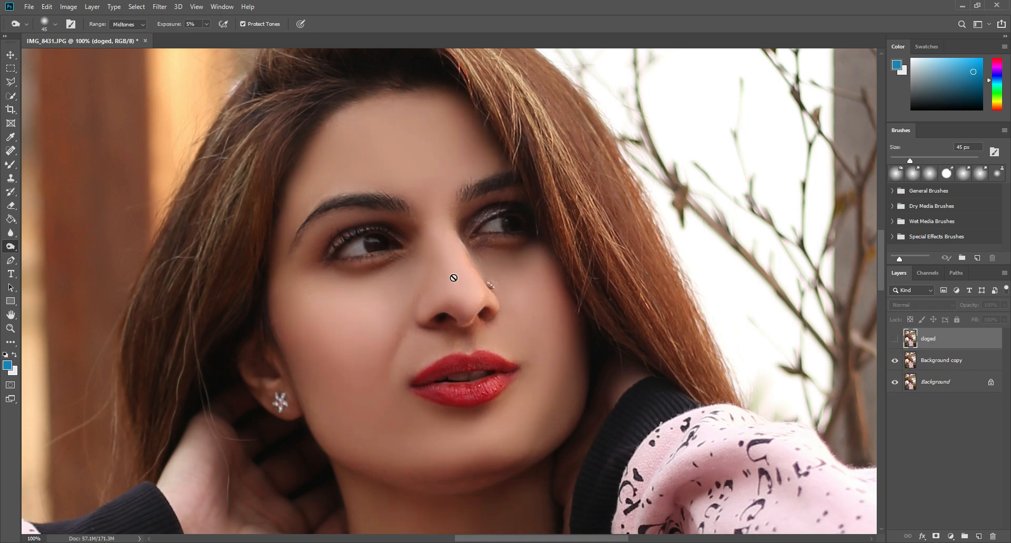
click(896, 341)
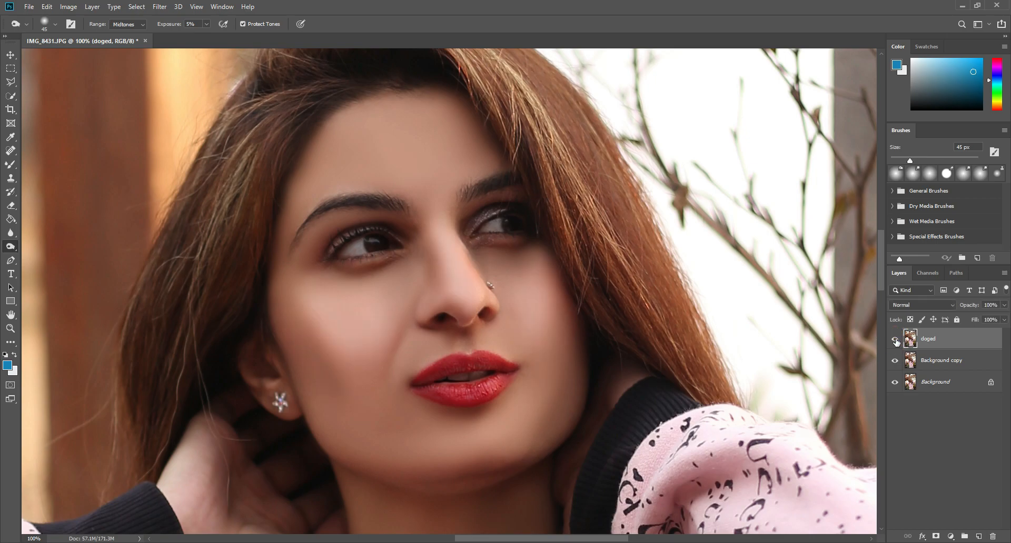
Review the retouched portrait in the whole photo and close up on the face.
click(10, 328)
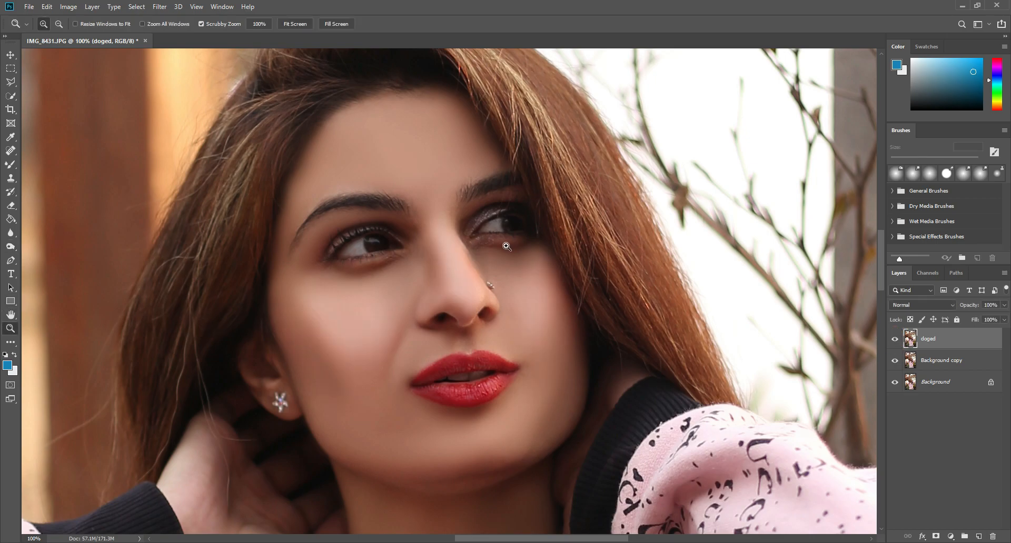
key(ctrl+0)
click(492, 237)
click(492, 237)
click(493, 237)
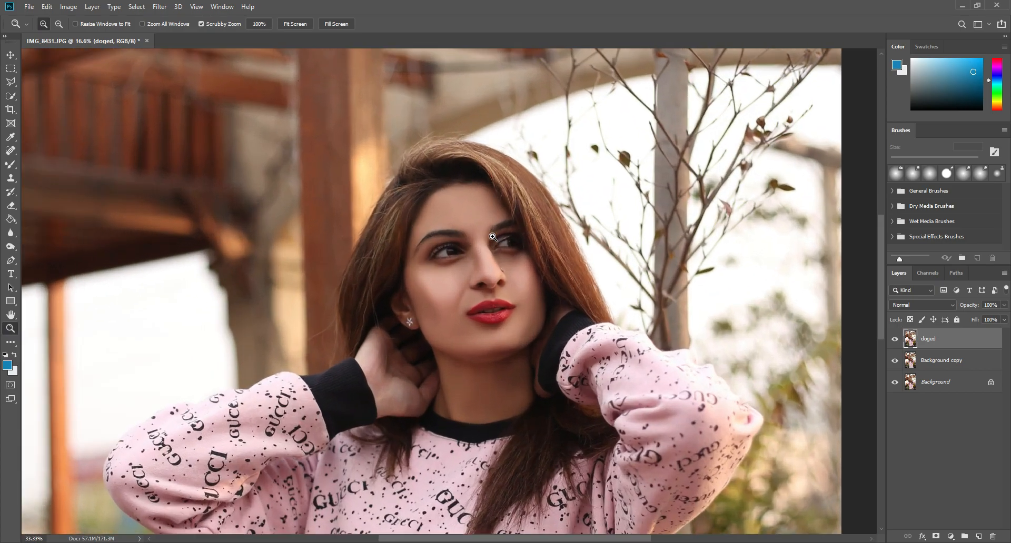
click(495, 236)
click(507, 225)
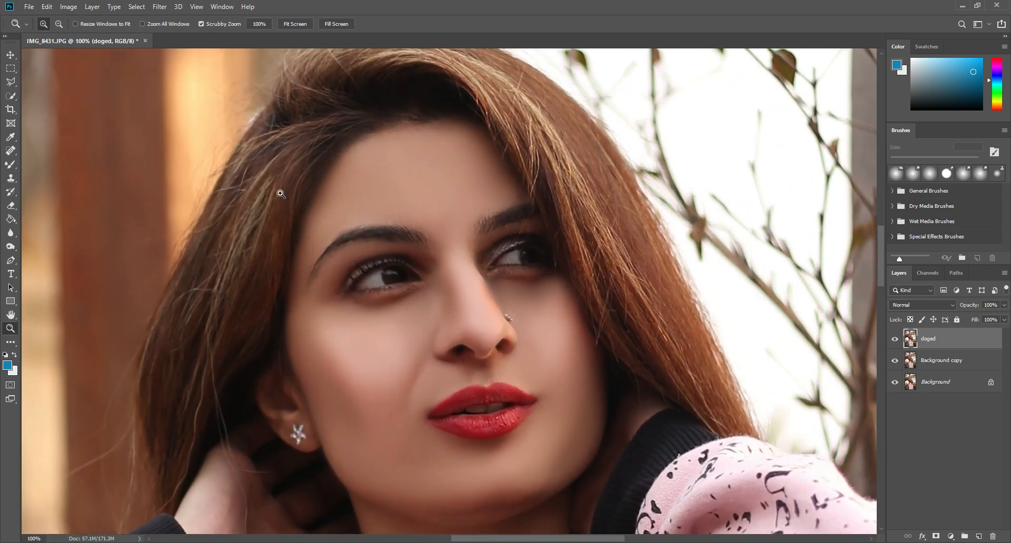
Set the Mixer Brush to Load 75%, Mix 90% and Flow 100%.
click(13, 165)
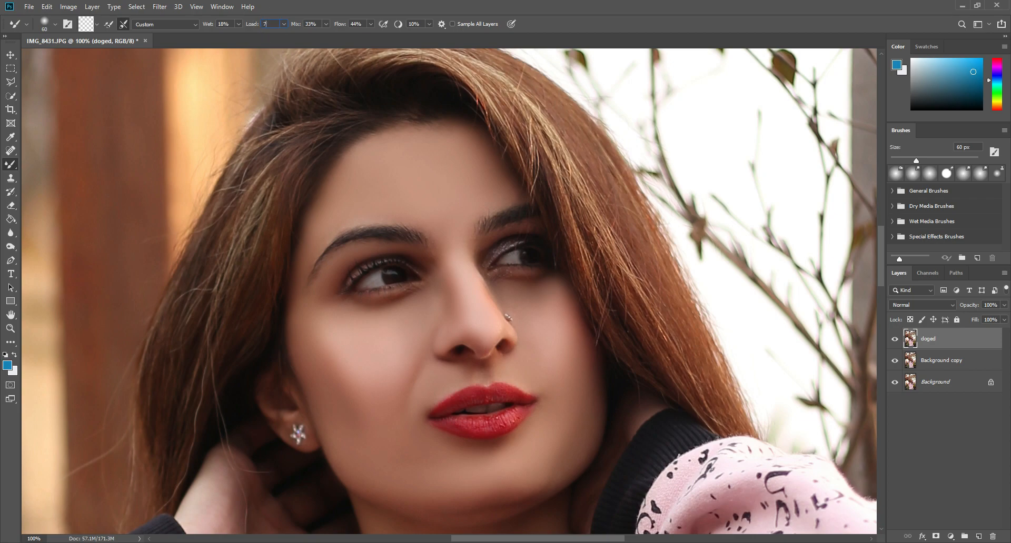
click(319, 24)
text(90)
click(362, 23)
key(Return)
Enlarge the Mixer Brush and blend the skin across the forehead on the doged layer.
key(bracketright)
key(bracketright)
key(bracketright)
key(bracketright)
key(bracketright)
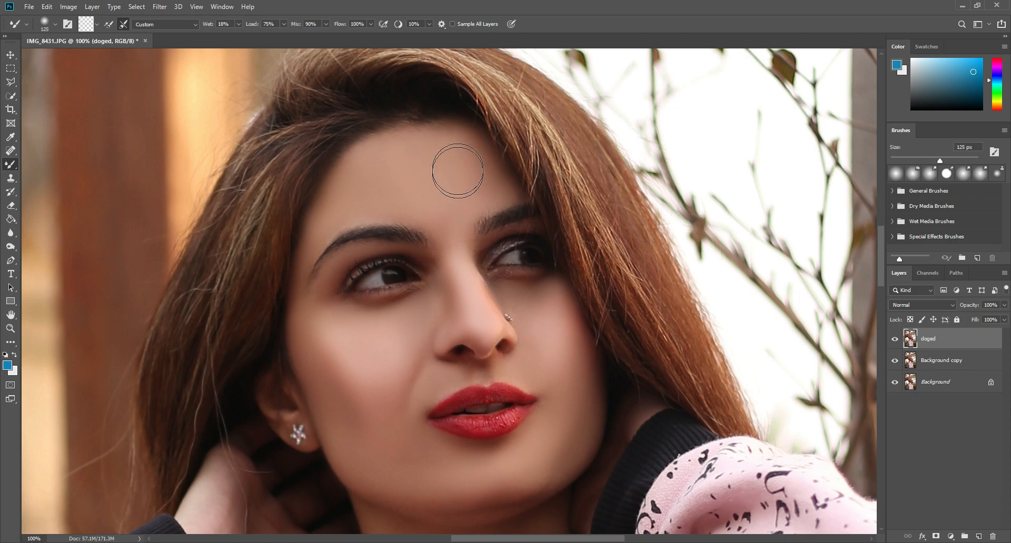
key(bracketleft)
mouse_move(461, 208)
mouse_down()
mouse_move(476, 150)
mouse_move(488, 180)
mouse_move(468, 216)
mouse_move(466, 156)
mouse_move(466, 200)
mouse_move(439, 215)
mouse_move(380, 198)
mouse_move(335, 214)
mouse_move(361, 183)
mouse_move(382, 201)
mouse_move(341, 194)
mouse_up()
Reduce the Mixer Brush to 50 px and smooth the temple beside the outer end of the near eyebrow.
key(bracketleft)
key(bracketleft)
key(bracketleft)
key(bracketleft)
key(bracketleft)
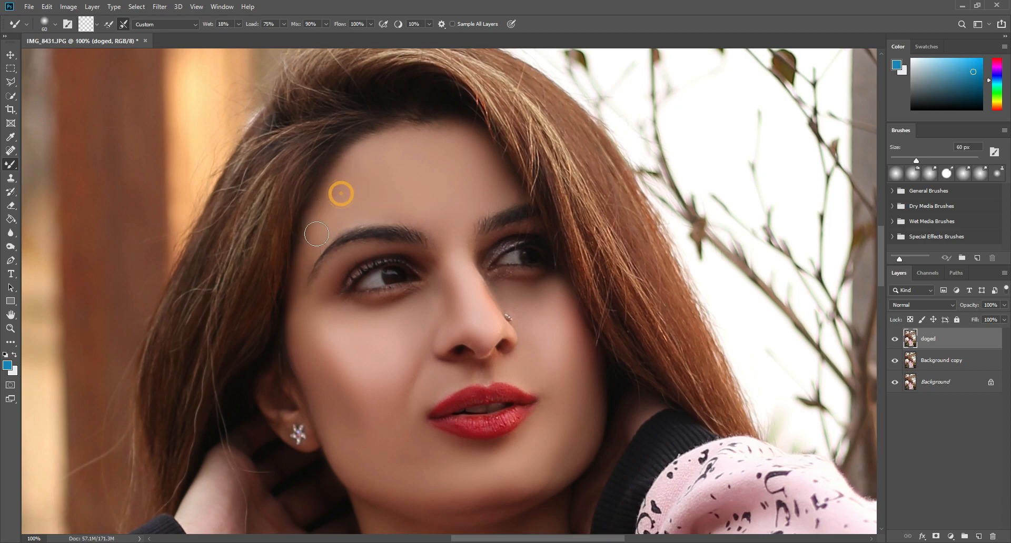
key(bracketleft)
mouse_move(316, 233)
mouse_down()
mouse_move(297, 256)
mouse_move(300, 277)
mouse_up()
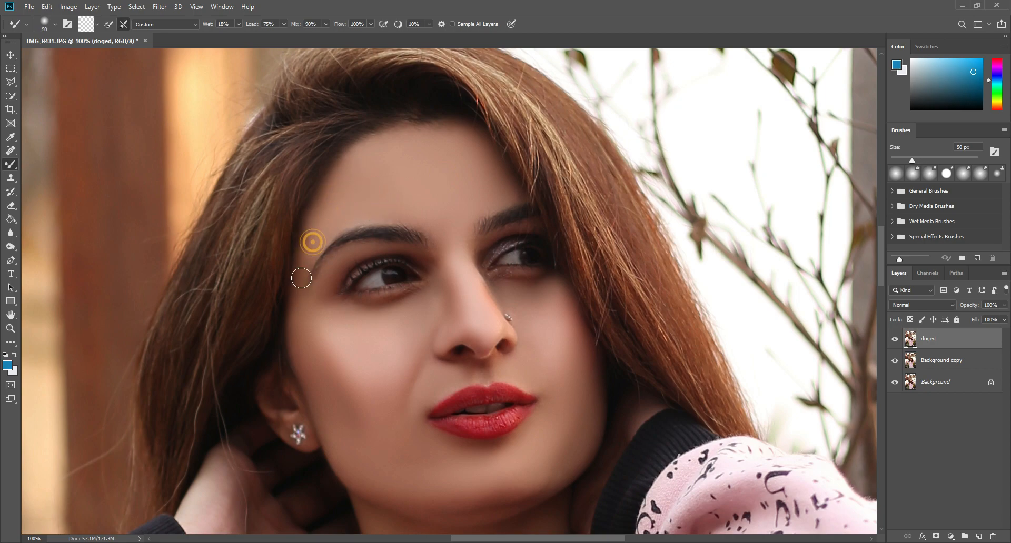
Enlarge the Mixer Brush to 100 px and blend the near cheek from below the eye down toward the jaw.
key(bracketright)
scroll(373, 195, down, 2)
click(351, 202)
key(bracketright)
key(bracketright)
key(bracketright)
key(bracketright)
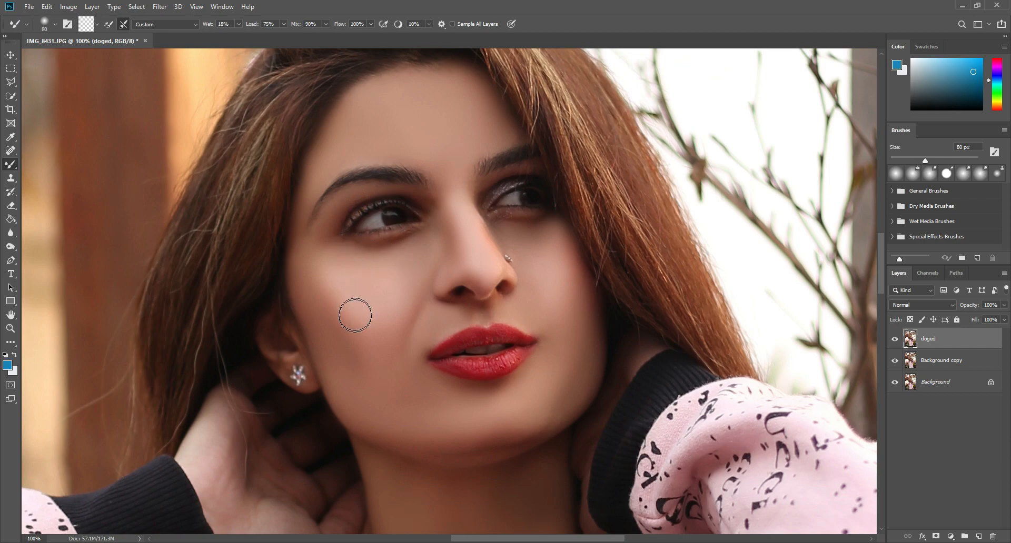
drag(313, 266, 375, 374)
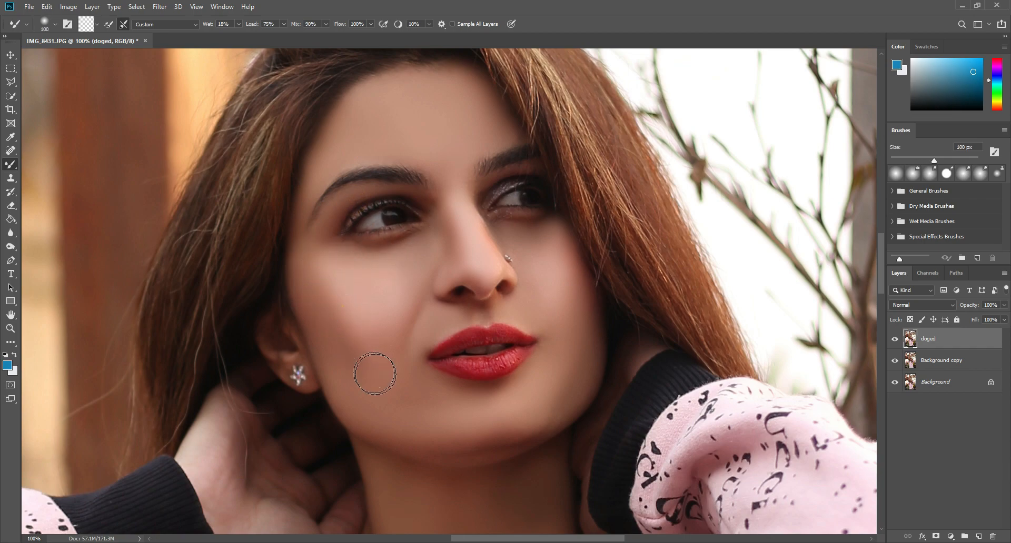
drag(343, 307, 346, 310)
mouse_move(321, 270)
mouse_down()
mouse_move(367, 358)
mouse_move(358, 363)
mouse_up()
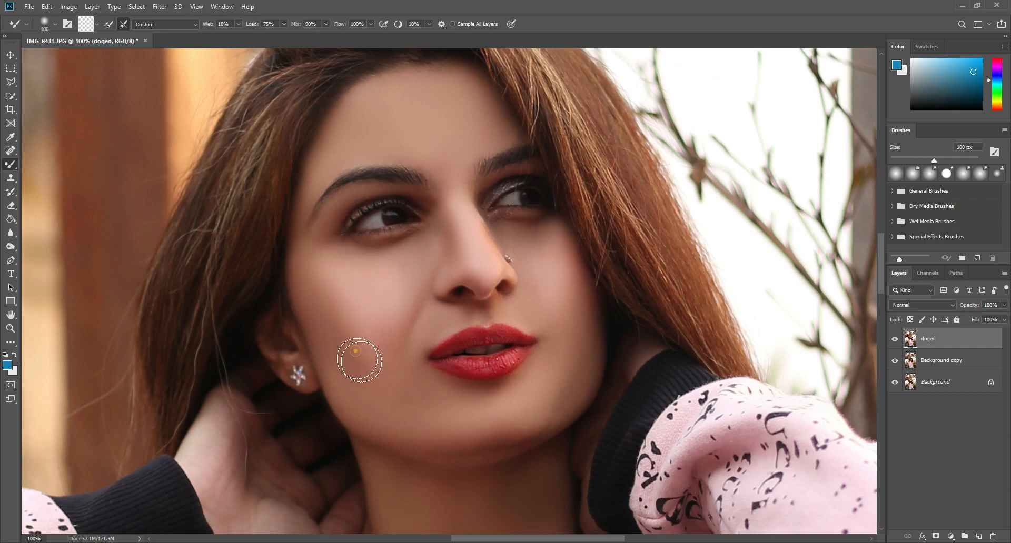
drag(327, 295, 389, 388)
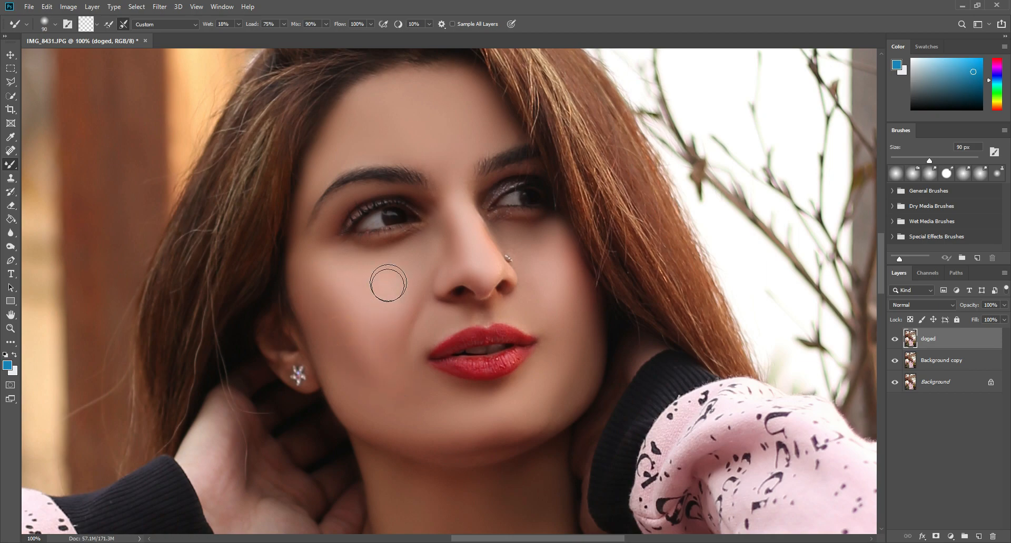
Reduce the Mixer Brush to about 50 px and smooth the nose bridge and the skin between the nose and the far cheek.
key(bracketleft)
key(bracketleft)
key(bracketleft)
key(bracketleft)
key(bracketleft)
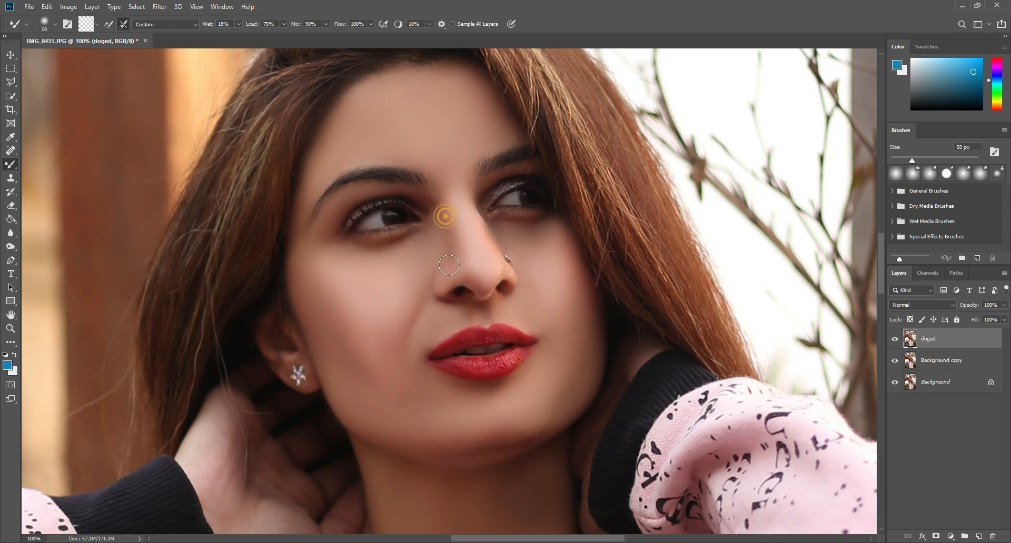
key(bracketright)
drag(458, 217, 471, 227)
key(bracketleft)
click(504, 238)
key(bracketleft)
drag(537, 257, 508, 234)
Enlarge the Mixer Brush and blend the far cheek from beside the mouth up toward the eye.
key(bracketright)
key(bracketright)
key(bracketright)
key(bracketright)
mouse_move(564, 284)
mouse_down()
mouse_move(514, 231)
mouse_move(550, 228)
mouse_move(538, 239)
mouse_up()
key(bracketleft)
key(bracketright)
key(bracketright)
click(556, 256)
mouse_move(555, 343)
mouse_down()
mouse_move(564, 279)
mouse_move(553, 259)
mouse_up()
Smooth the skin under the far eye with a smaller Mixer Brush, and touch up the far cheek at 100 px.
key(bracketleft)
key(bracketleft)
drag(507, 230, 543, 246)
mouse_move(550, 242)
mouse_down()
mouse_move(535, 295)
mouse_move(548, 301)
mouse_up()
scroll(534, 295, down, 2)
key(bracketright)
key(bracketright)
click(564, 242)
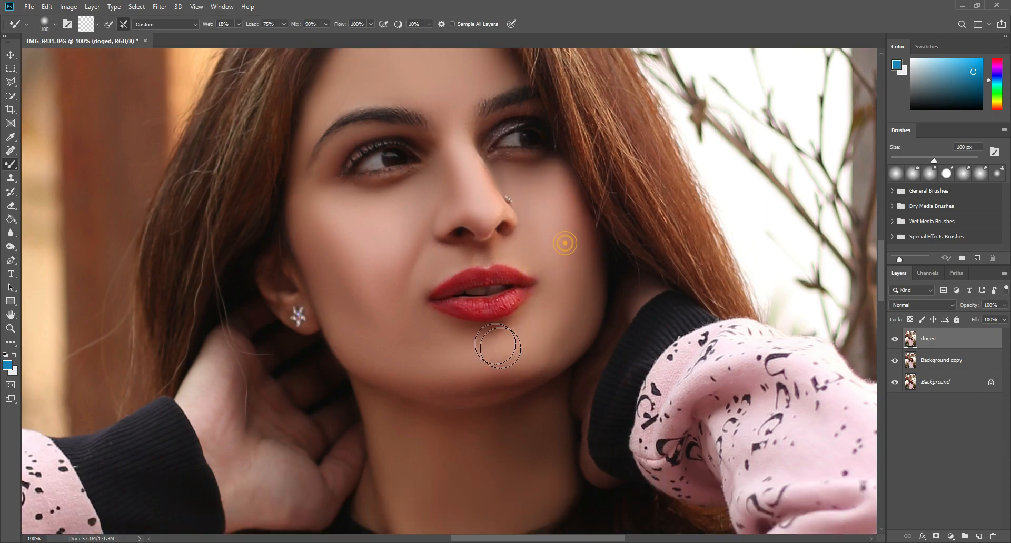
Blend the chin, the jawline and the lower far cheek with the Mixer Brush.
click(512, 348)
scroll(512, 346, down, 2)
key(bracketright)
mouse_move(456, 340)
mouse_down()
mouse_move(510, 325)
mouse_move(394, 316)
mouse_move(474, 306)
mouse_up()
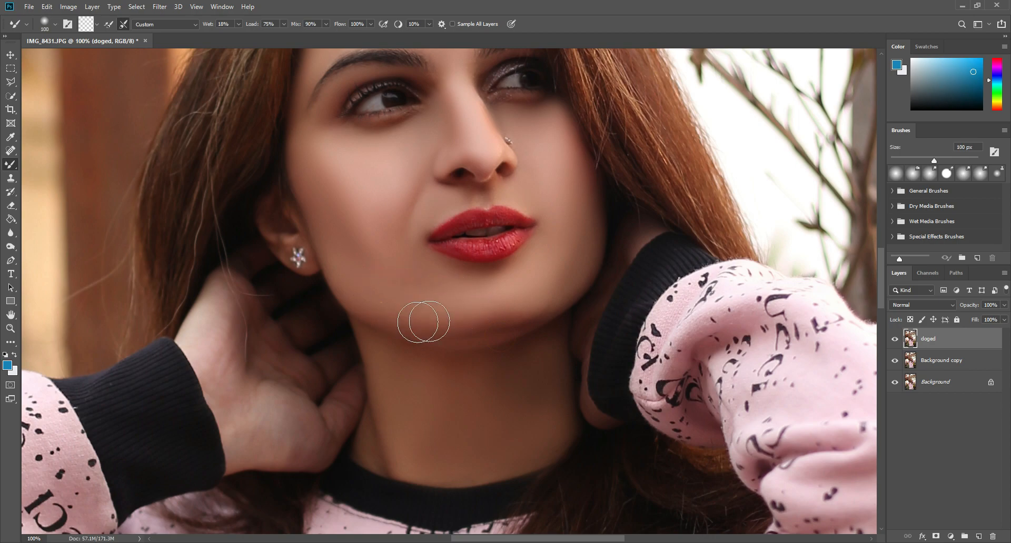
mouse_move(381, 302)
mouse_down()
mouse_move(351, 277)
mouse_move(431, 314)
mouse_move(558, 274)
mouse_up()
mouse_move(567, 267)
mouse_down()
mouse_move(576, 229)
mouse_move(569, 205)
mouse_move(566, 233)
mouse_move(566, 200)
mouse_up()
Enlarge the Mixer Brush to 150 px and even out the near cheek, finishing its lower part with a smaller brush.
key(bracketright)
key(bracketright)
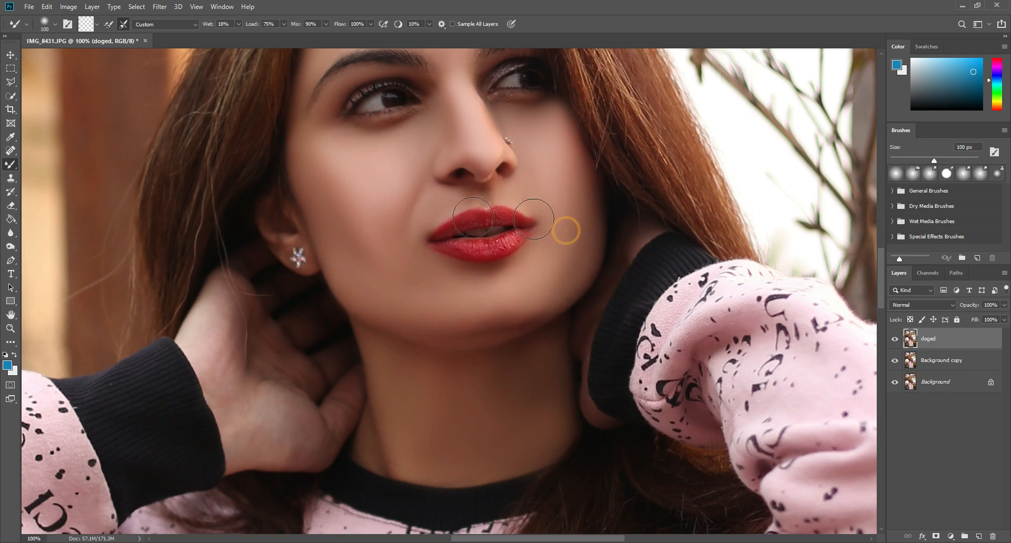
scroll(458, 237, up, 2)
drag(364, 269, 323, 180)
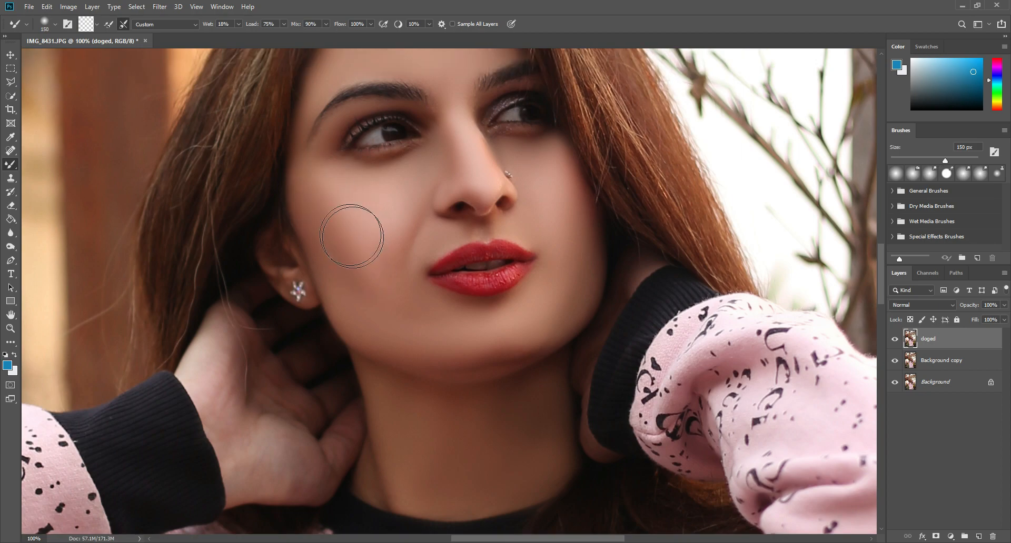
drag(367, 255, 349, 210)
key(bracketleft)
scroll(377, 237, down, 3)
drag(372, 254, 376, 269)
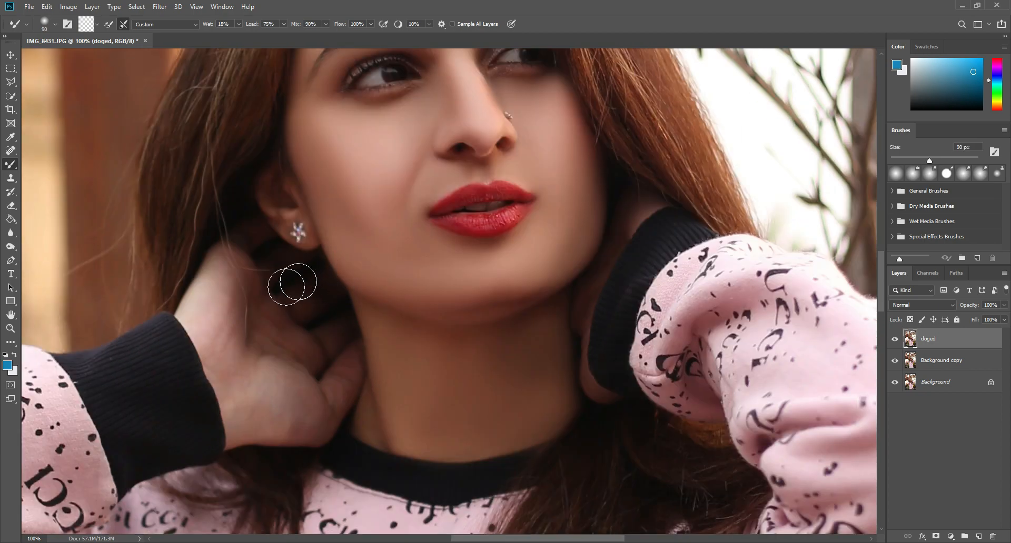
Compare the original photo with each retouching stage by toggling the doged and Background copy layers, leaving both visible.
click(10, 328)
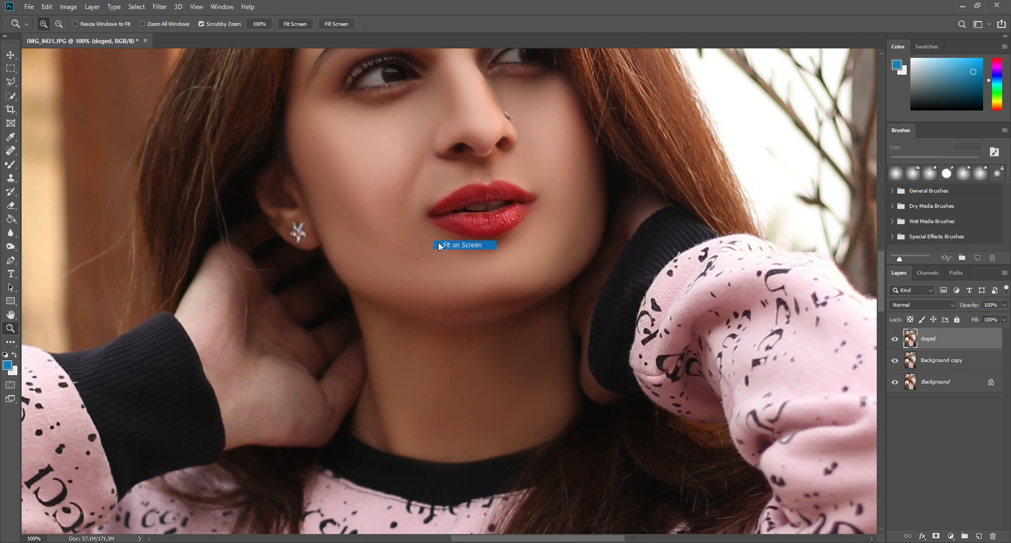
key(ctrl+0)
click(489, 224)
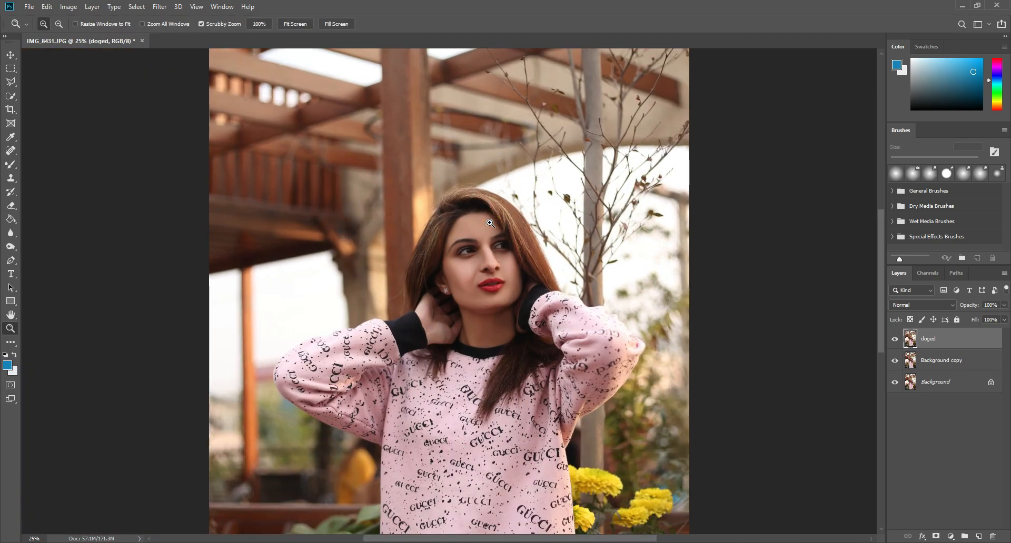
click(897, 340)
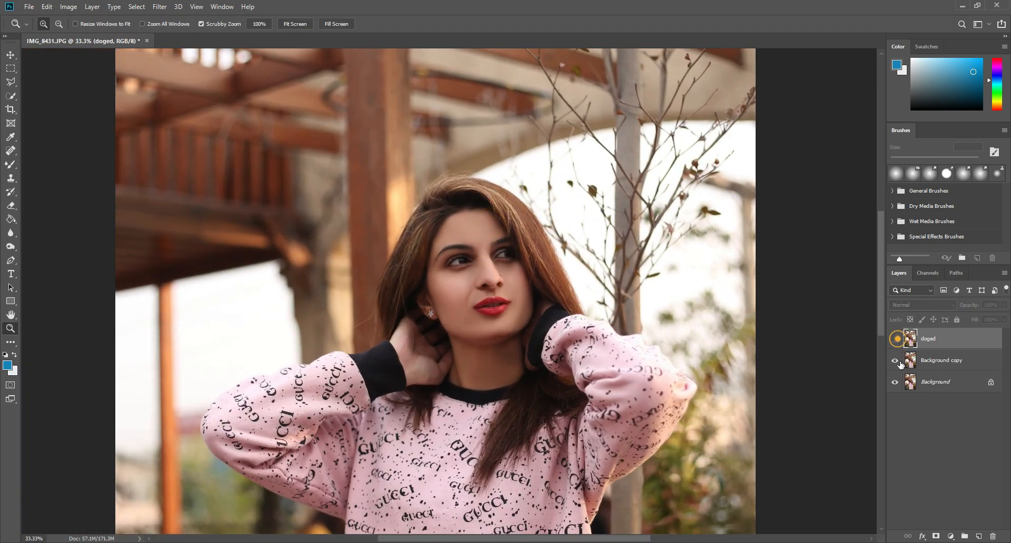
click(898, 362)
click(647, 300)
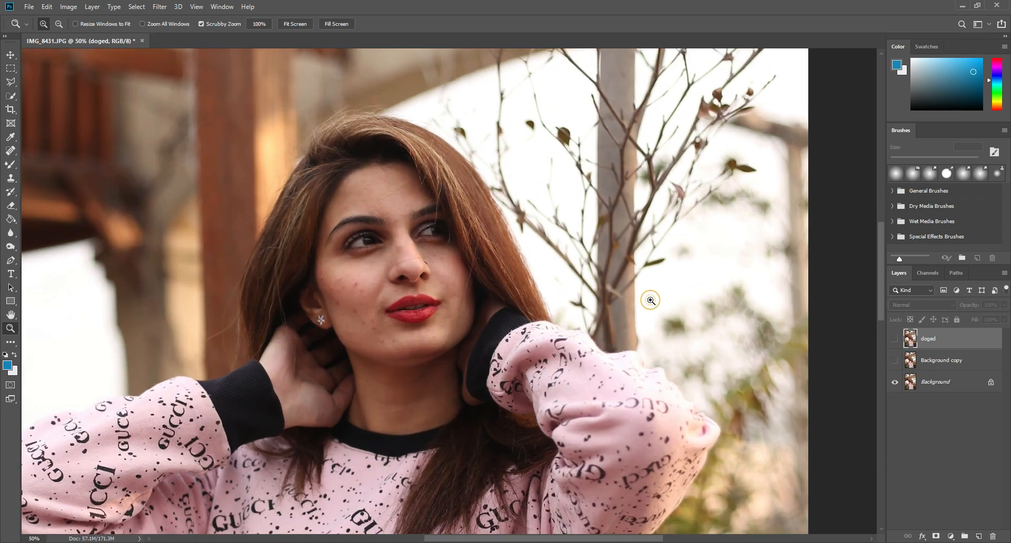
click(514, 283)
drag(431, 290, 536, 297)
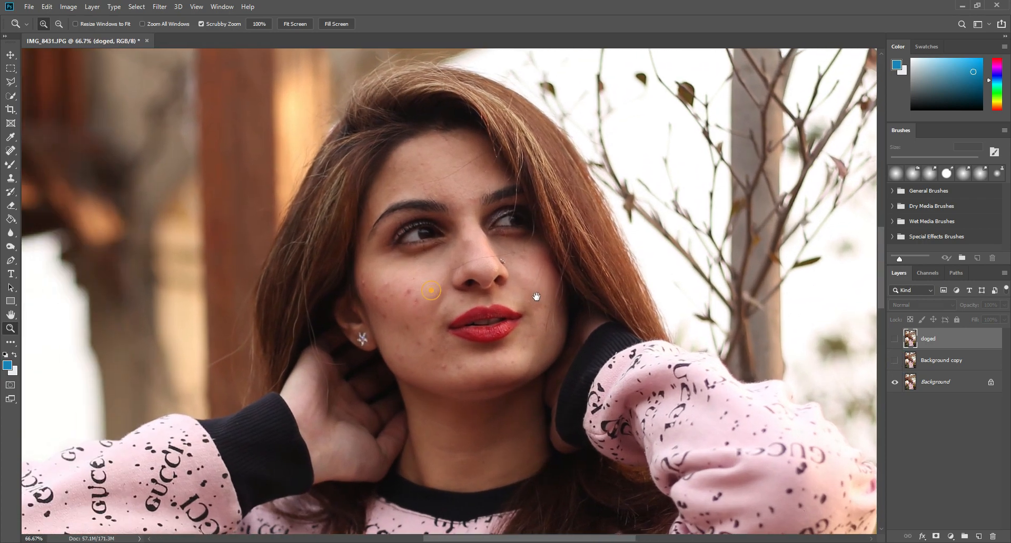
click(895, 363)
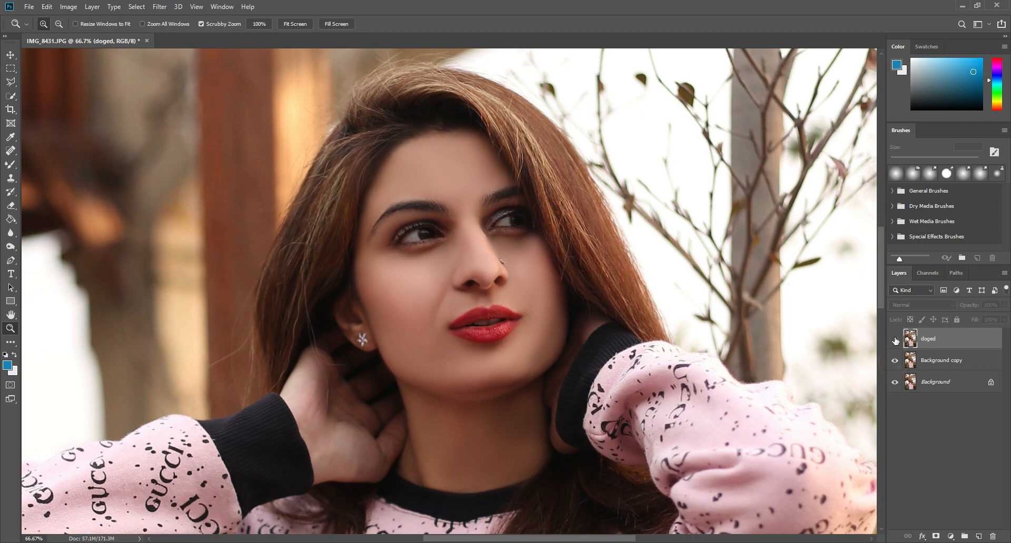
click(894, 340)
right_click(557, 251)
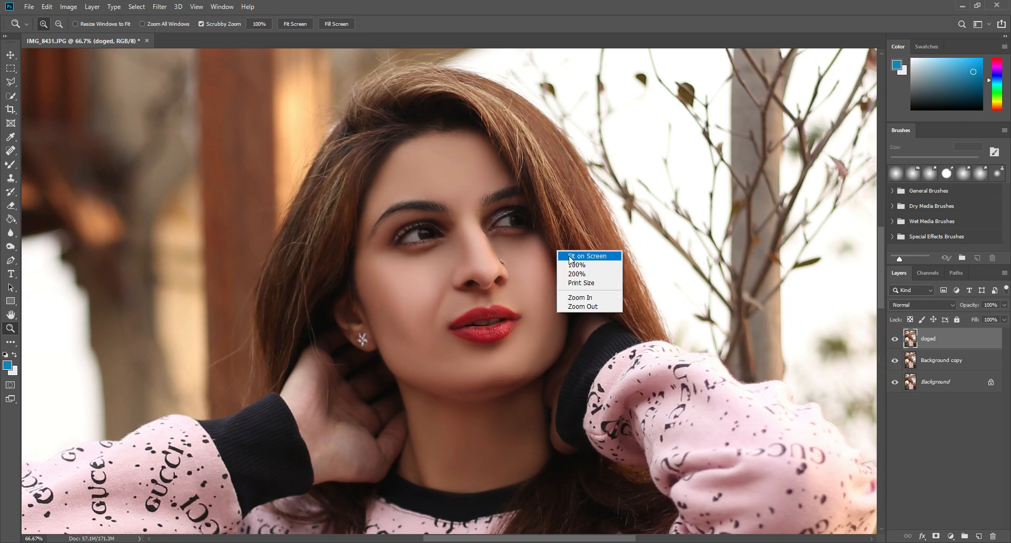
click(577, 257)
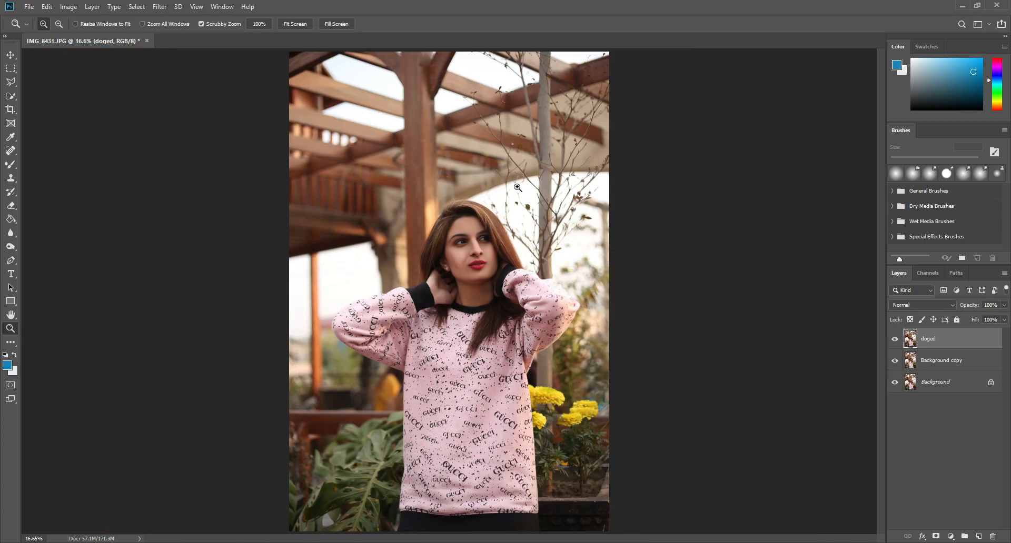
Duplicate the doged layer, open the copy in the Camera Raw Filter and check the face at 100%.
drag(949, 350, 979, 537)
click(161, 9)
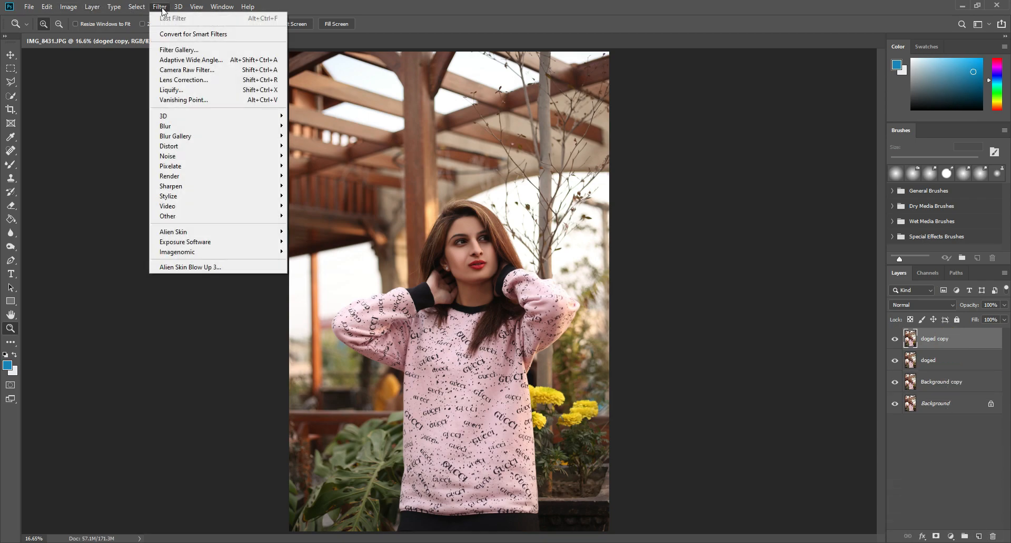
click(185, 71)
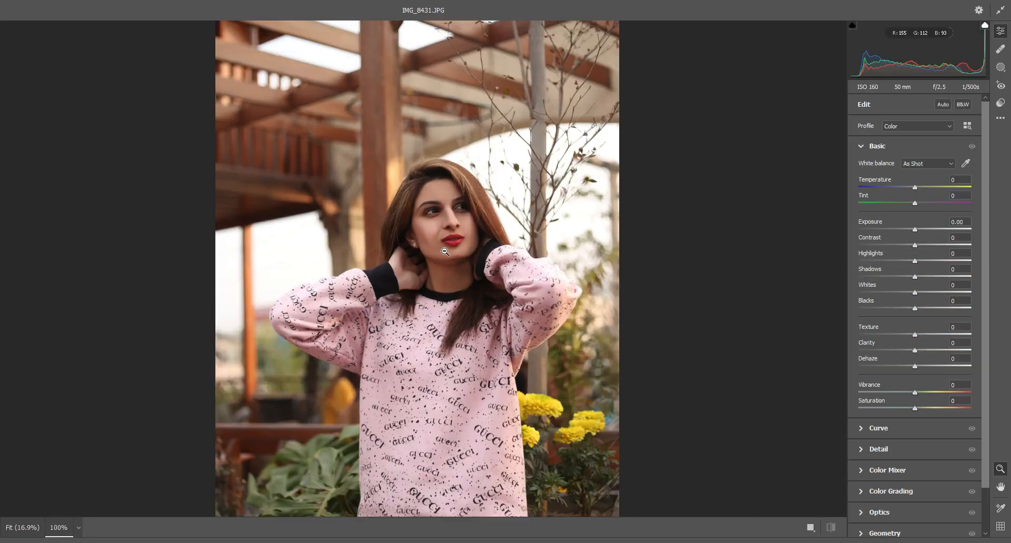
click(444, 247)
right_click(502, 112)
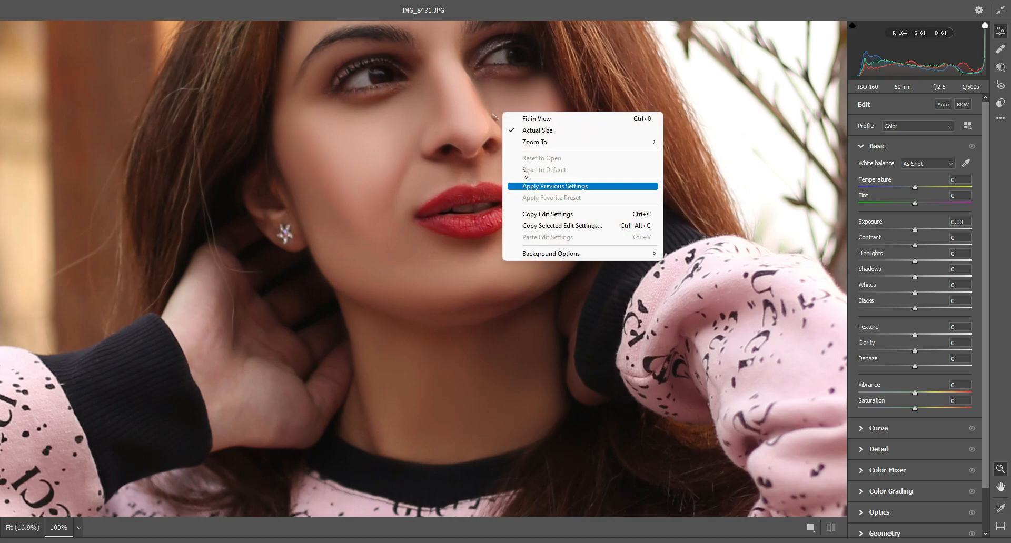
click(535, 121)
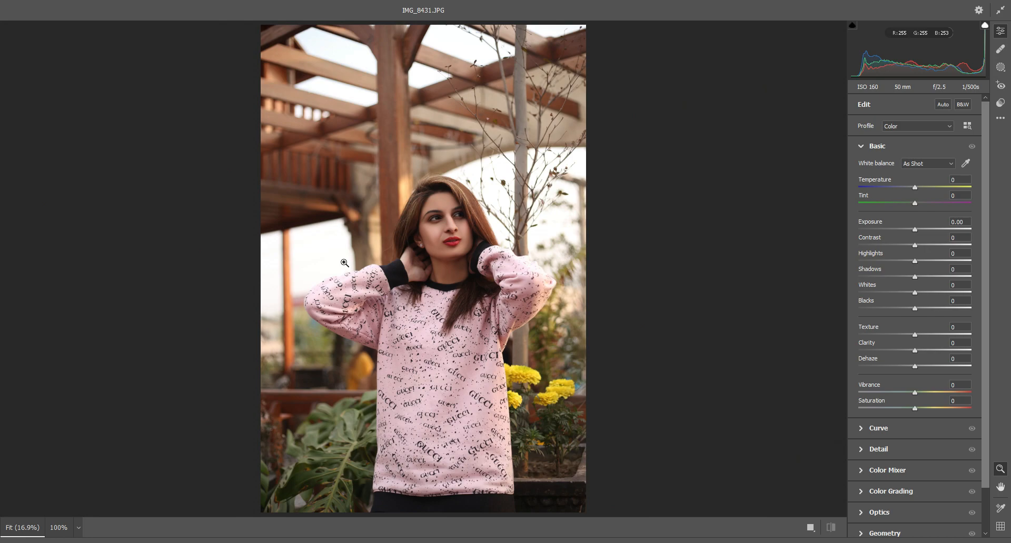
Create a Select Sky mask and set its Temperature to -68 and Tint to -37.
click(1000, 68)
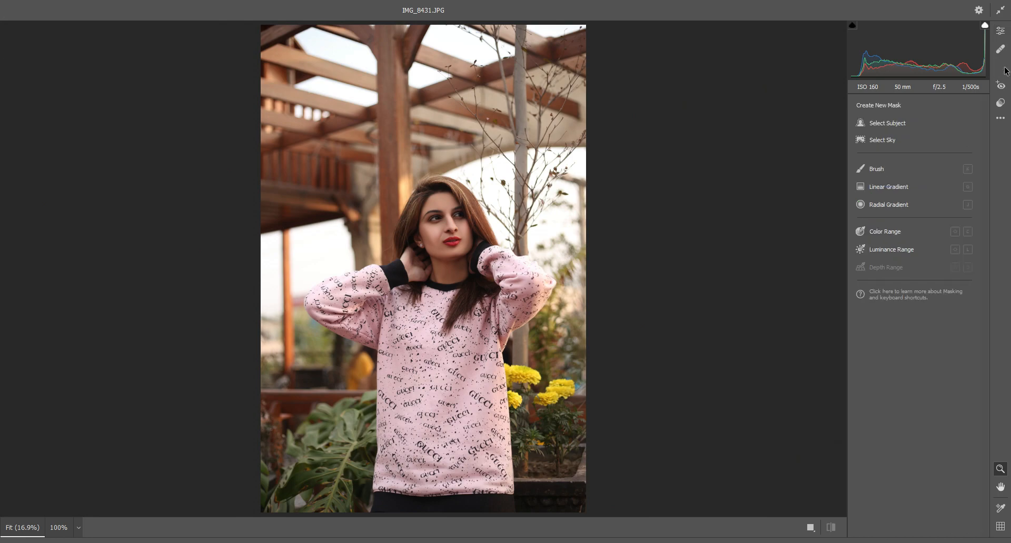
click(883, 140)
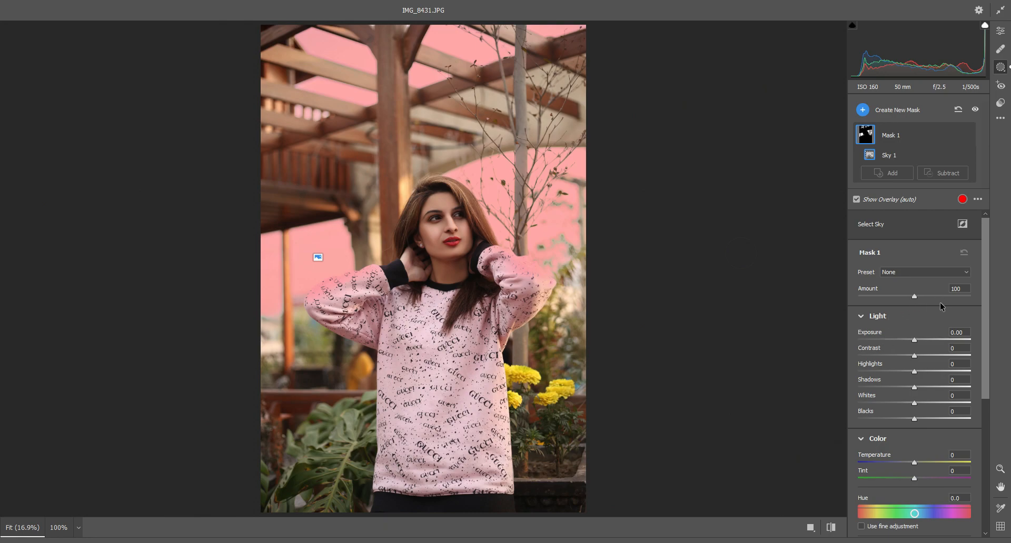
scroll(940, 311, down, 2)
scroll(939, 320, up, 2)
scroll(911, 363, down, 2)
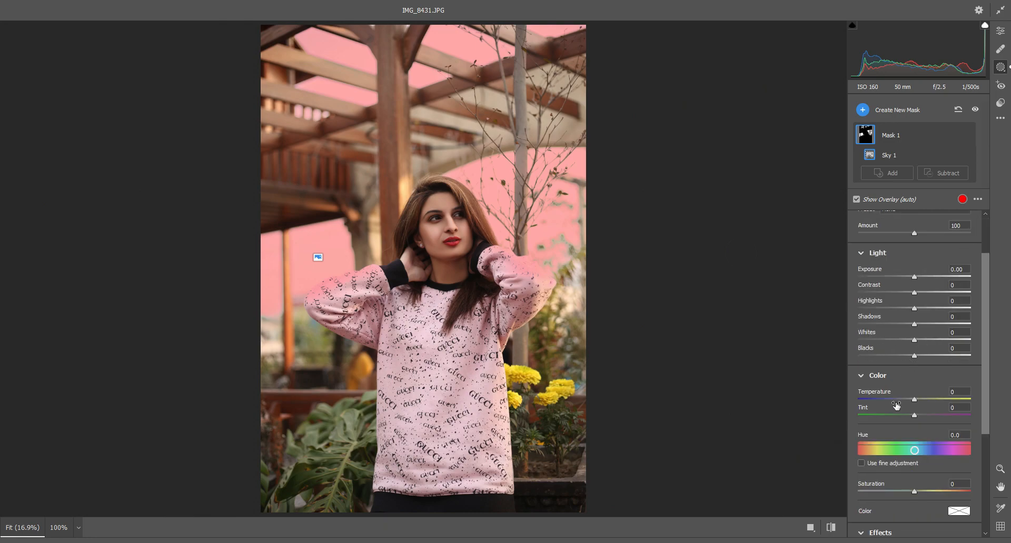
drag(912, 400, 892, 414)
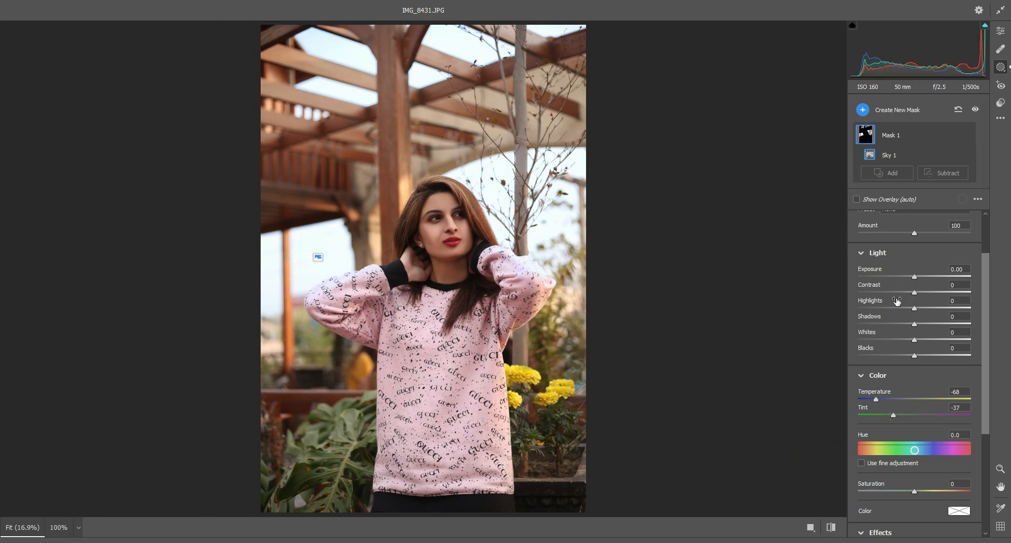
Set the sky mask's Highlights to -57, Blacks to -13 and Saturation to +100, and slightly lower its Exposure.
drag(896, 308, 881, 308)
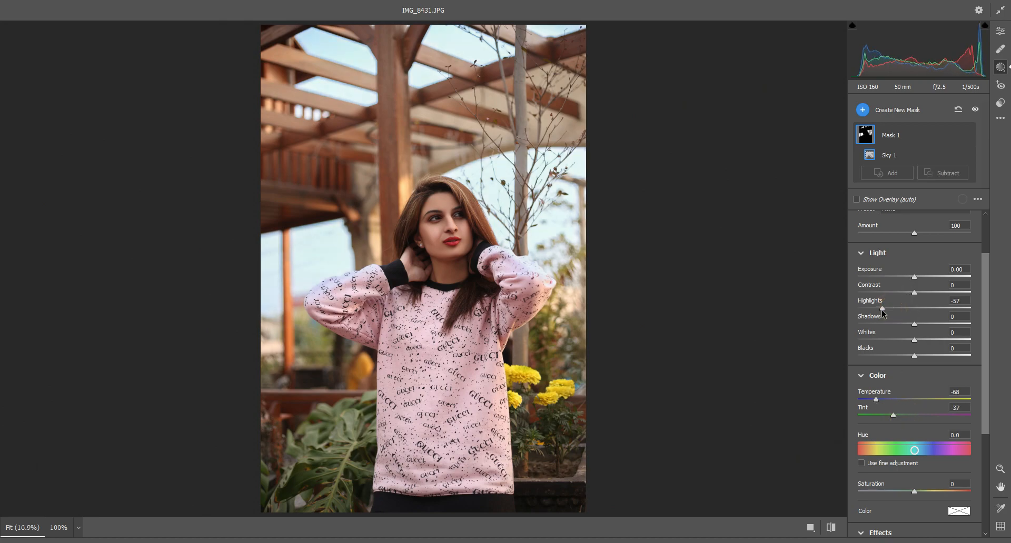
drag(914, 277, 909, 277)
drag(914, 324, 974, 365)
scroll(910, 340, down, 3)
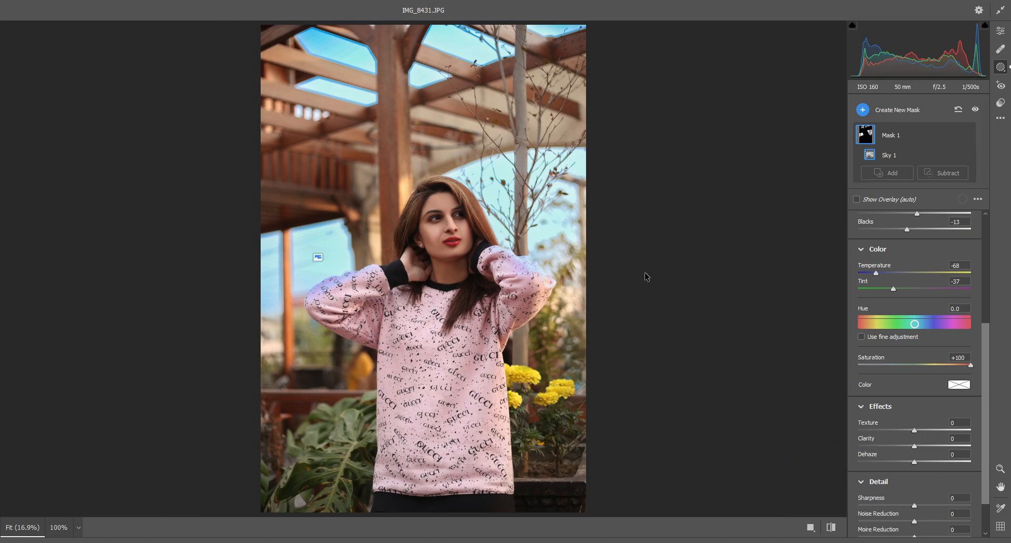
Compare the photo before and after the sky mask adjustments.
key(backslash)
key(backslash)
key(backslash)
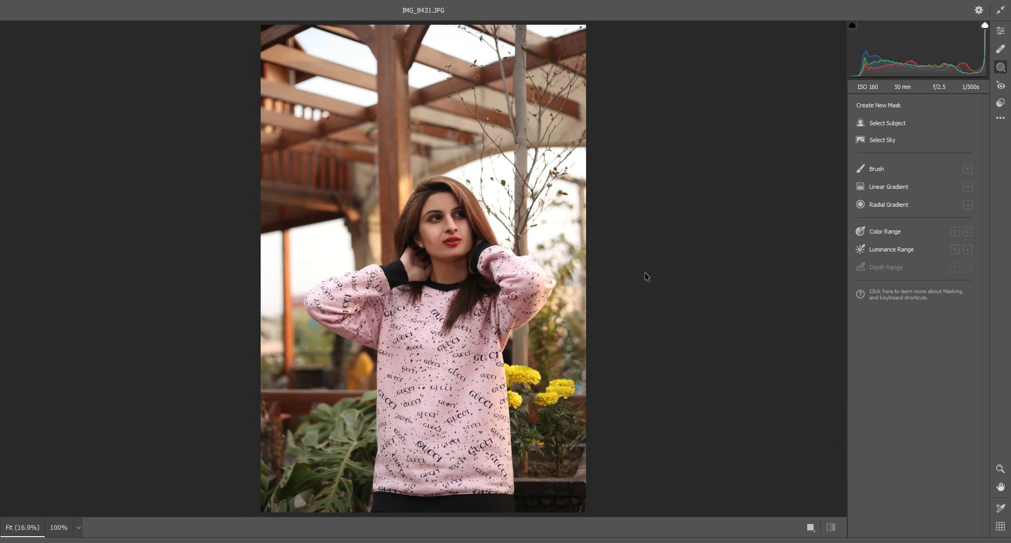
key(backslash)
key(backslash)
key(backslash)
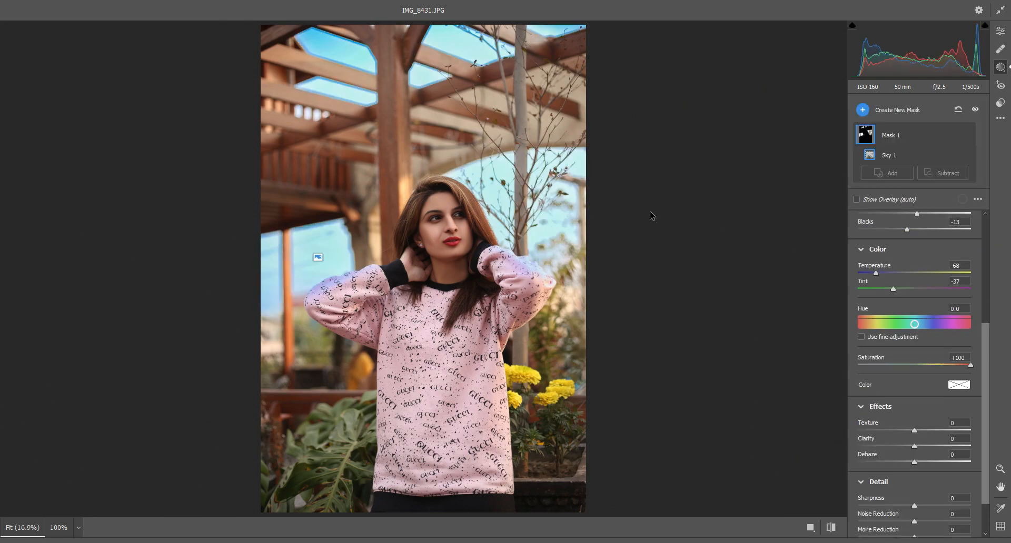
Set the whole photo's Exposure to +0.15 and add an Effects Vignetting of -22.
click(1000, 32)
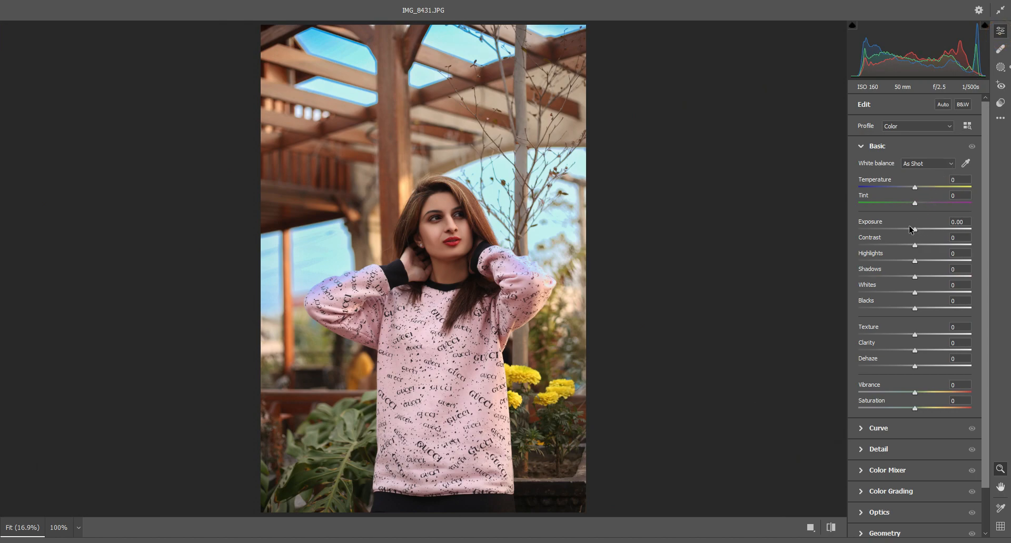
drag(915, 230, 918, 228)
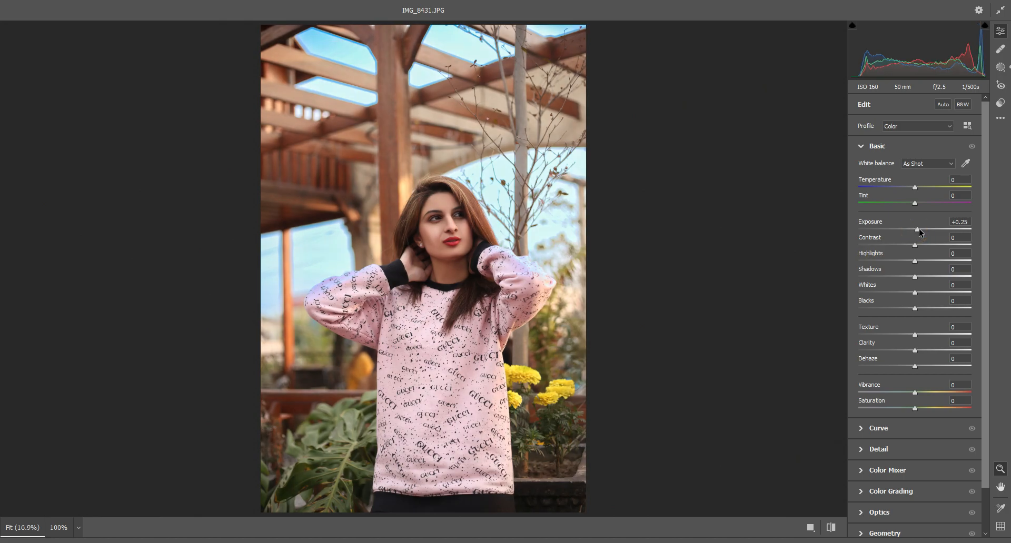
drag(984, 296, 983, 323)
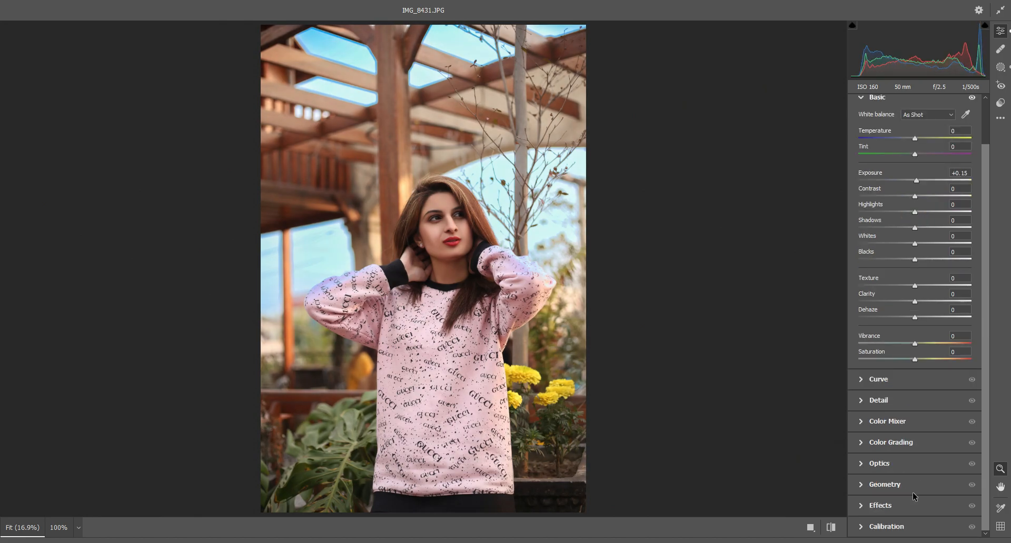
click(897, 507)
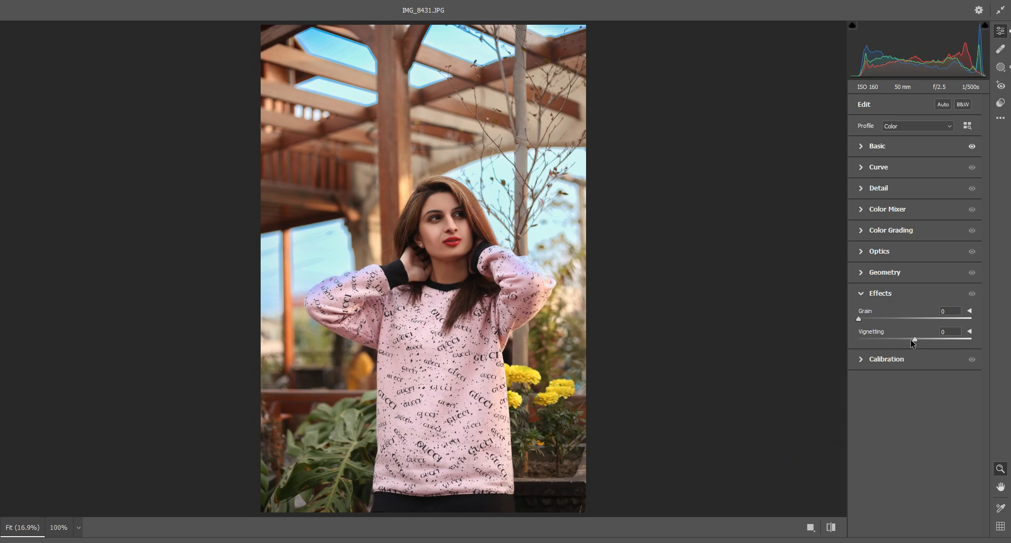
mouse_move(913, 341)
mouse_down()
mouse_move(828, 348)
mouse_move(991, 343)
mouse_move(859, 344)
mouse_move(916, 343)
mouse_move(899, 346)
mouse_up()
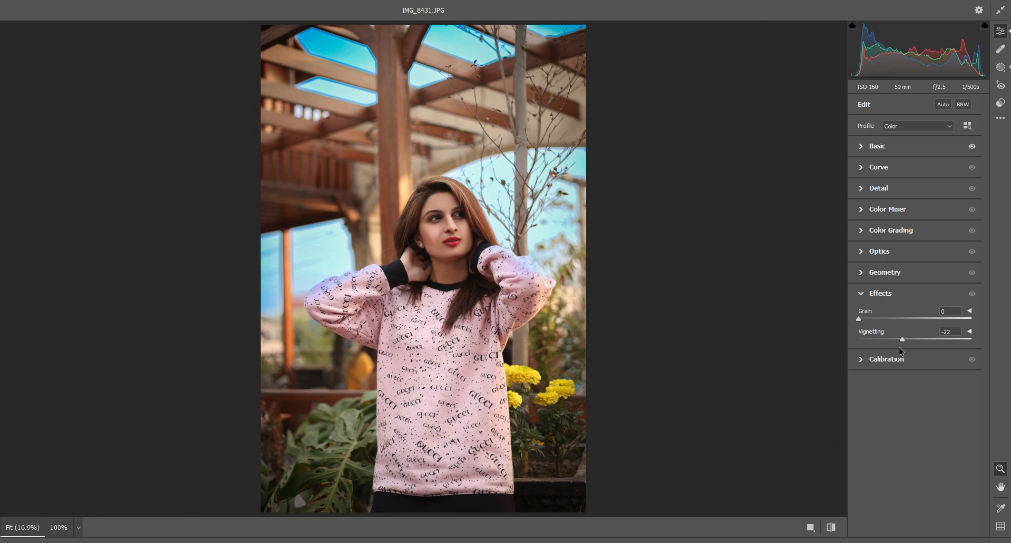
Set Contrast to +9, Highlights -45, Shadows +26, Whites +7, Blacks -4, Clarity +7 and Vibrance +25 for the whole photo.
click(885, 151)
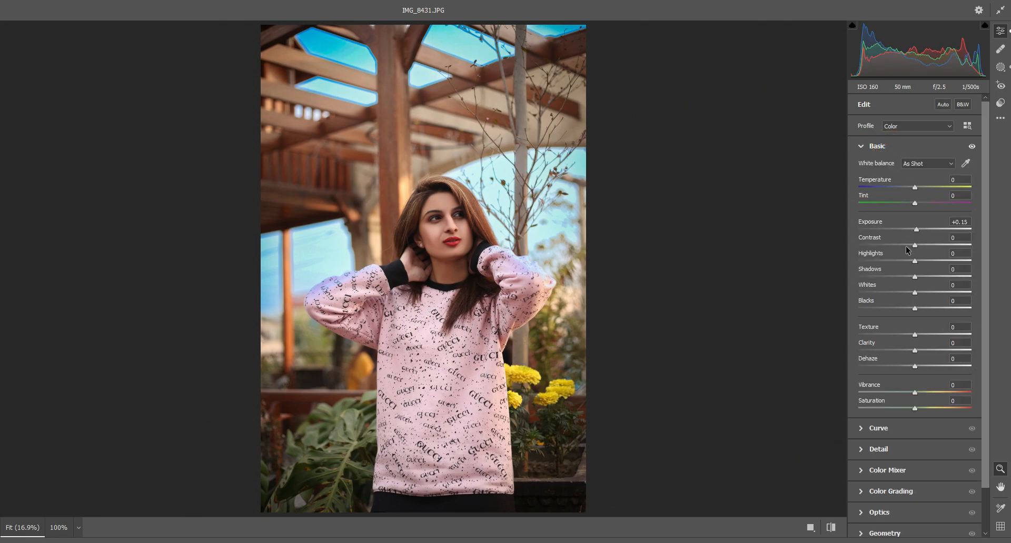
click(919, 246)
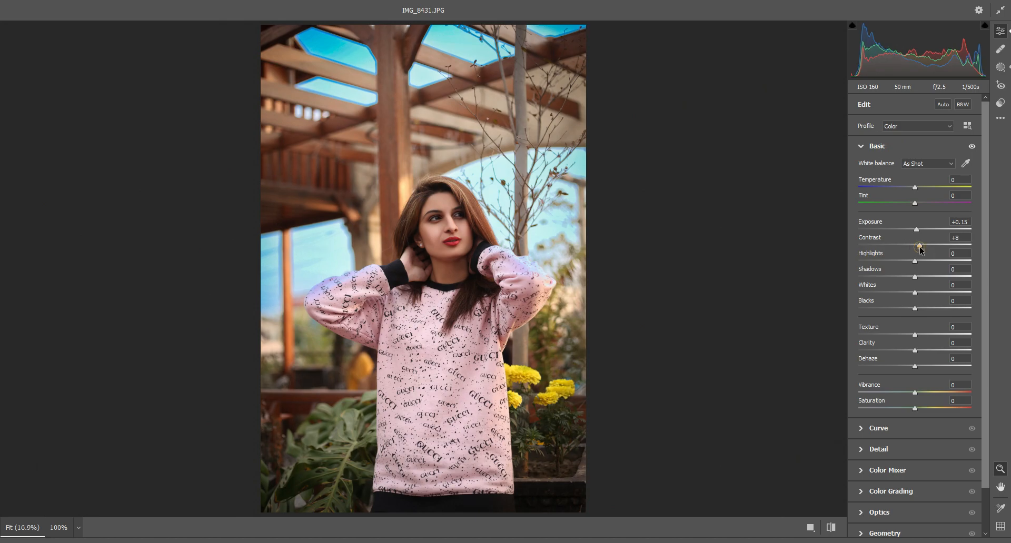
click(891, 261)
drag(891, 263, 911, 309)
drag(914, 351, 920, 351)
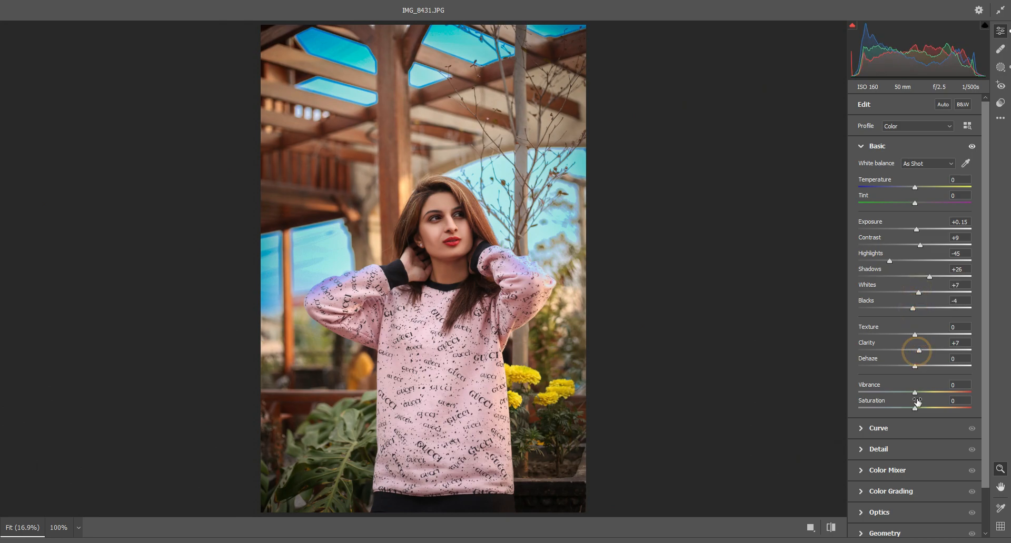
drag(915, 392, 929, 394)
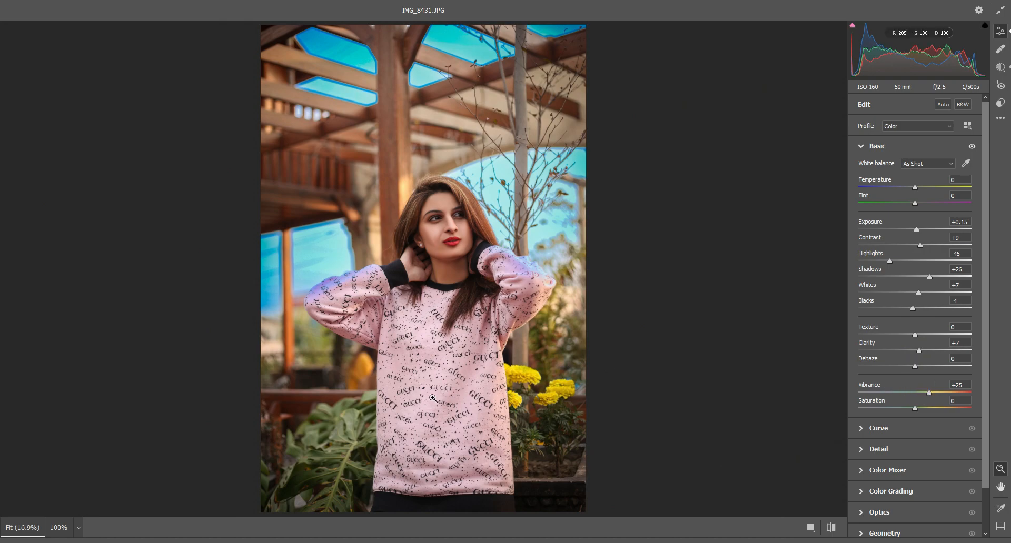
Fine-tune the tonal regions of the parametric curve and add a small amount of Noise Reduction.
scroll(937, 411, down, 1)
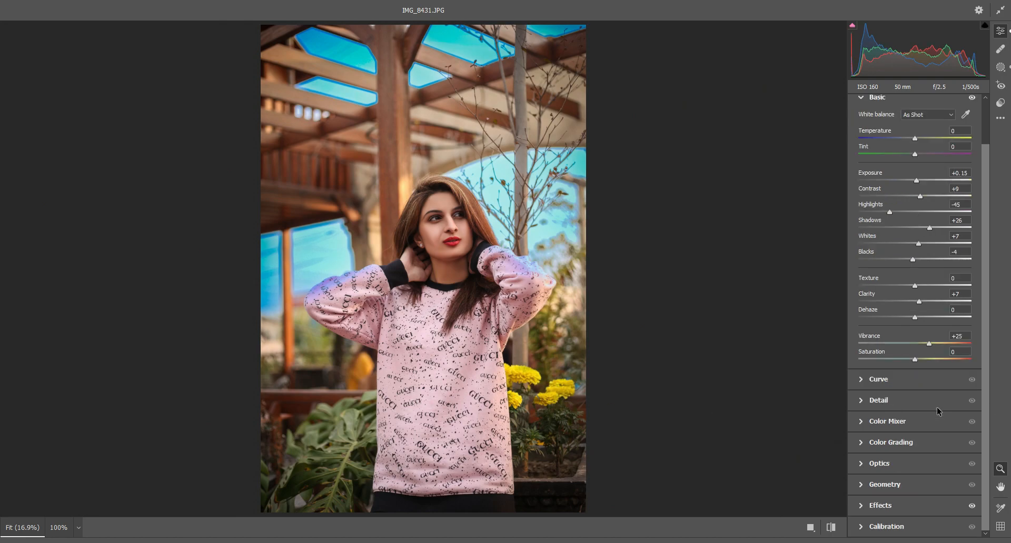
click(893, 381)
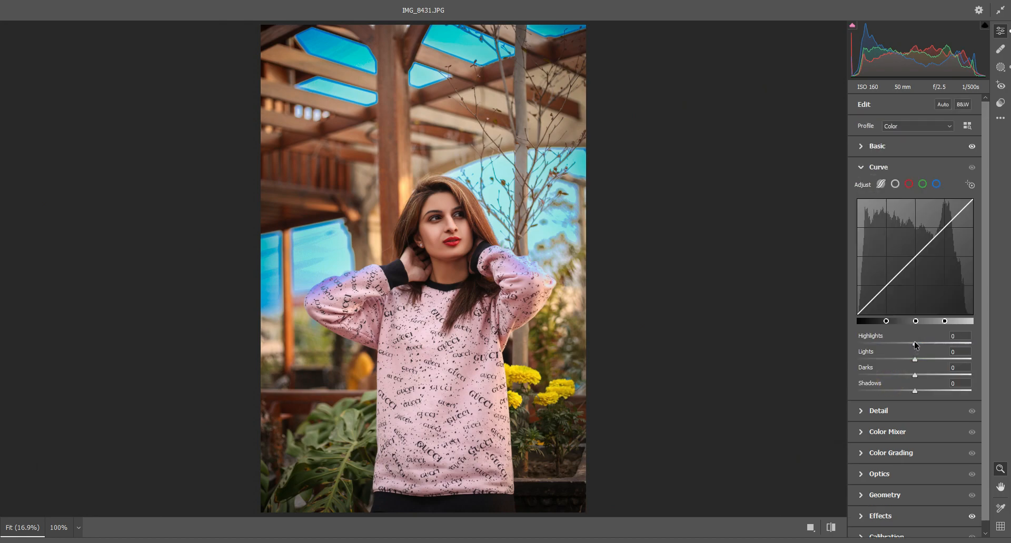
drag(914, 343, 913, 389)
click(890, 412)
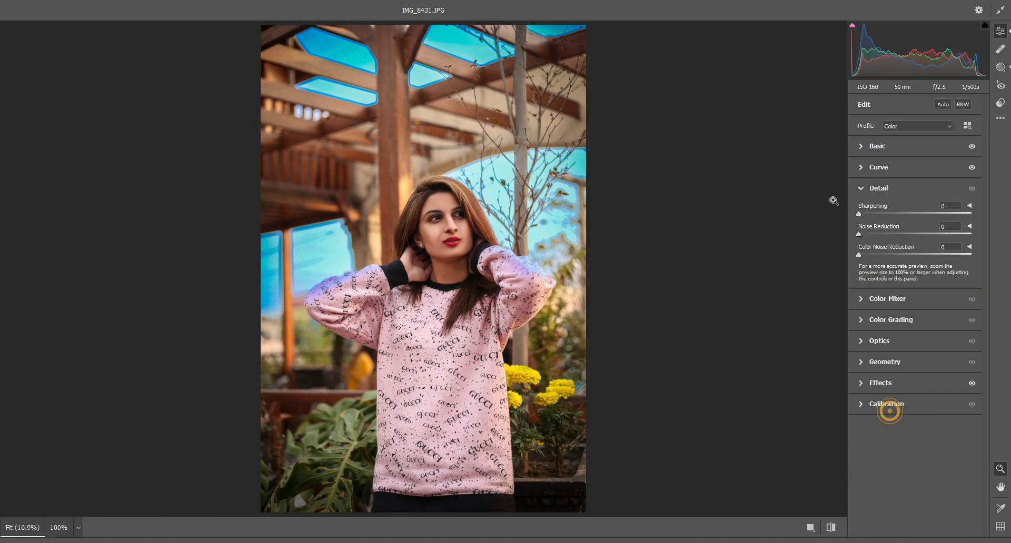
drag(870, 234, 877, 233)
Set the Color Mixer saturation to +14 for Reds, -15 for Oranges, +67 for Yellows and +71 for Greens.
click(879, 299)
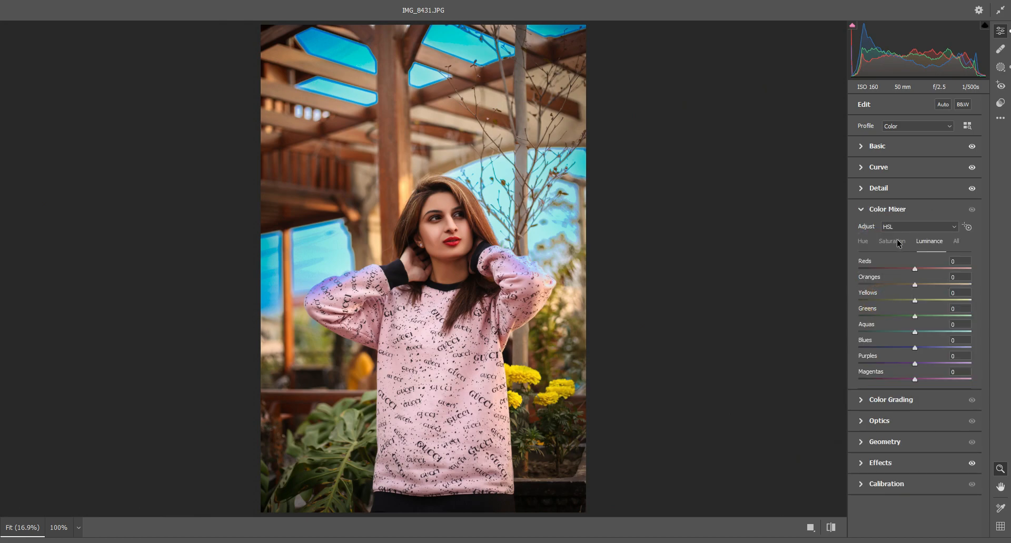
click(891, 242)
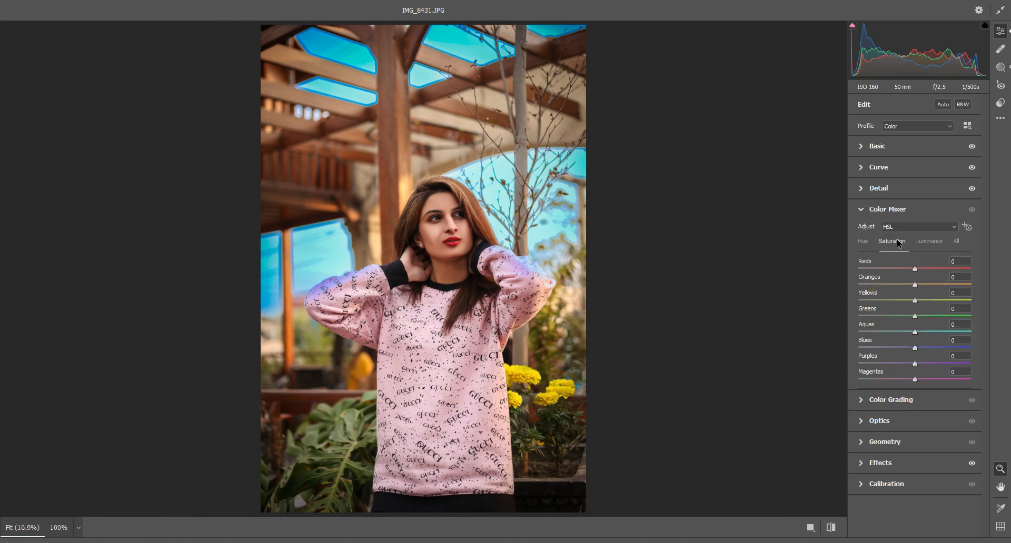
click(911, 285)
drag(912, 287, 866, 286)
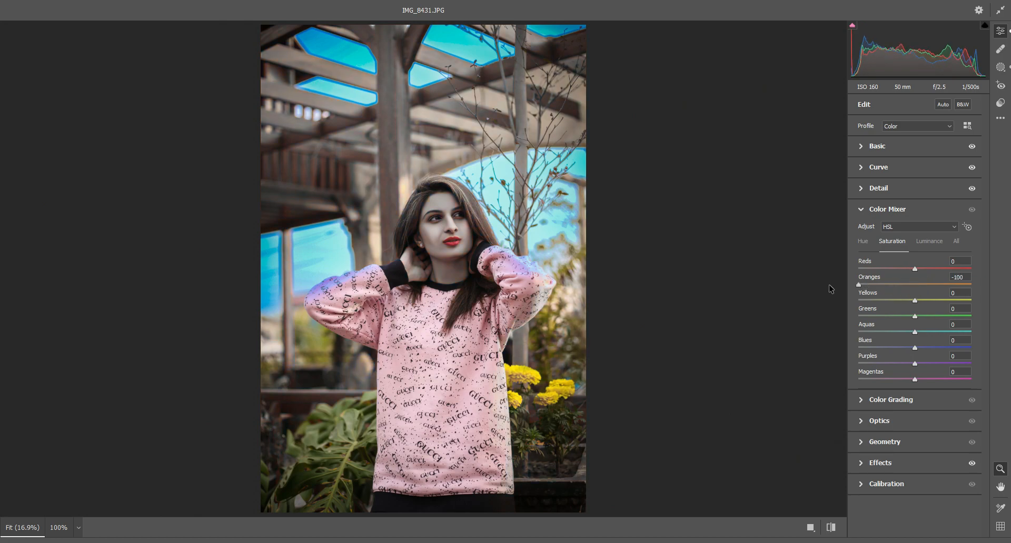
drag(860, 287, 952, 300)
click(922, 241)
click(895, 241)
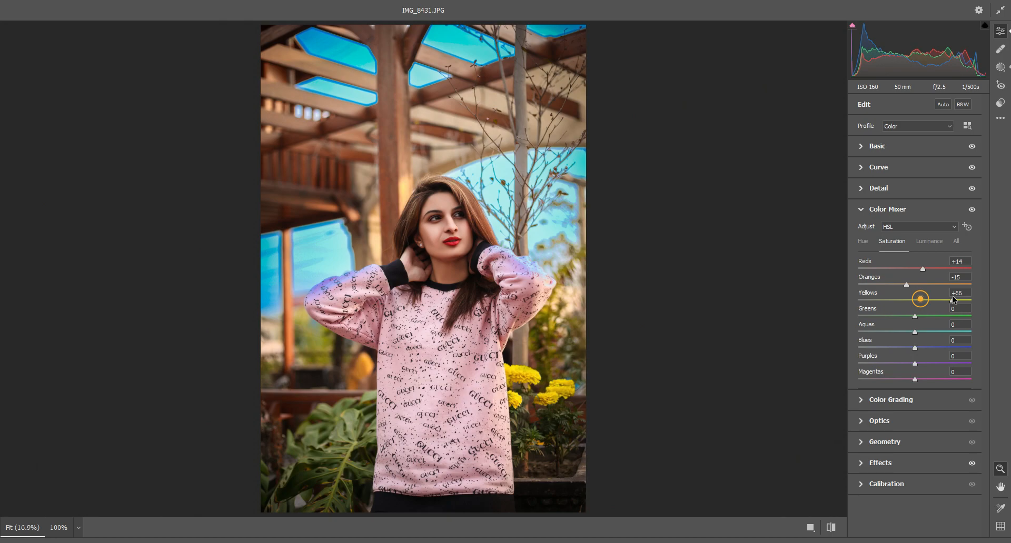
click(930, 317)
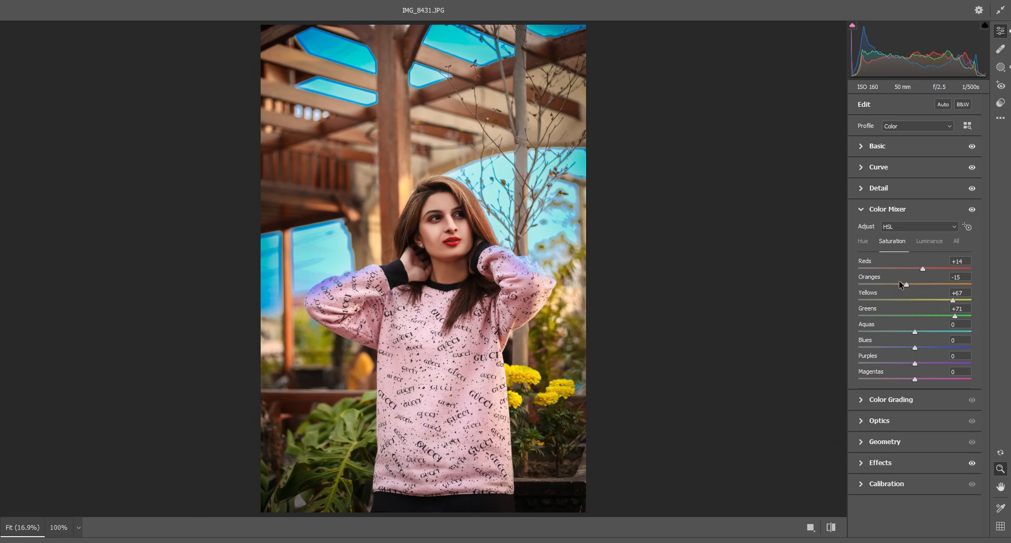
Shift the Color Mixer hue of Greens to -100 and Yellows to +100, and compare the preview with and without the adjustments.
click(862, 241)
drag(902, 315, 840, 318)
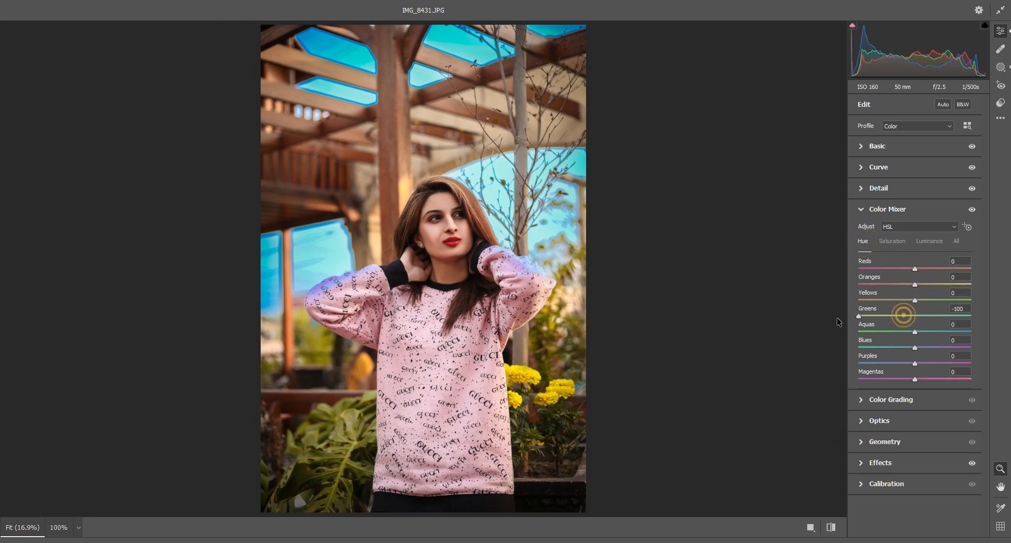
drag(914, 301, 986, 297)
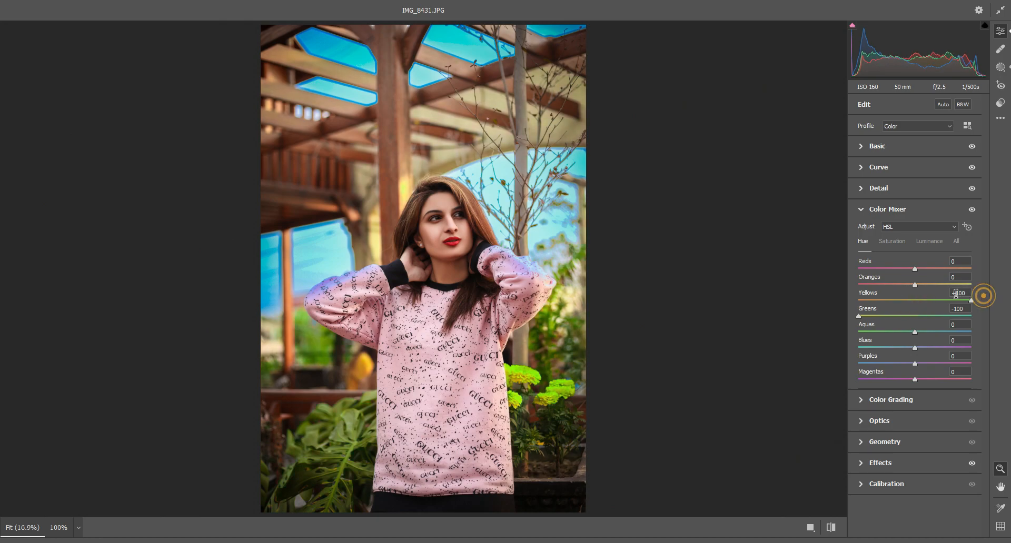
key(p)
key(p)
key(p)
key(p)
Tint the highlights a moderate yellow-green with Color Grading.
click(913, 400)
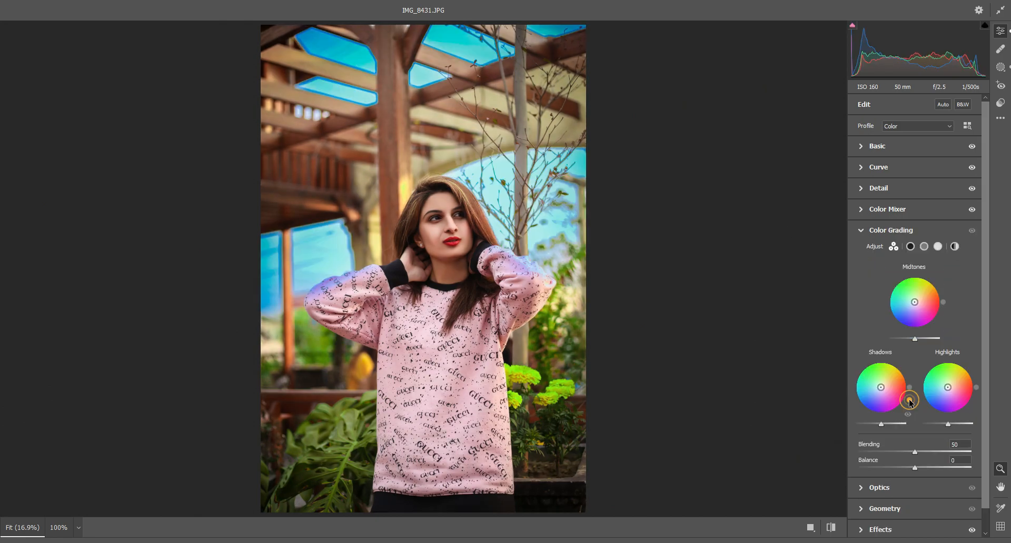
mouse_move(948, 388)
mouse_down()
mouse_move(956, 389)
mouse_move(931, 400)
mouse_move(947, 378)
mouse_up()
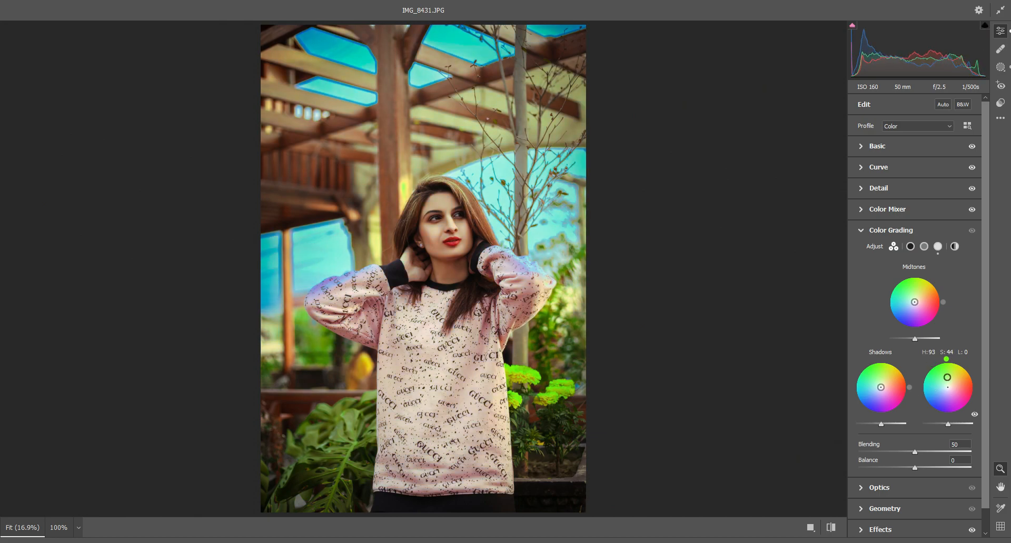
drag(946, 379, 948, 380)
scroll(904, 440, down, 1)
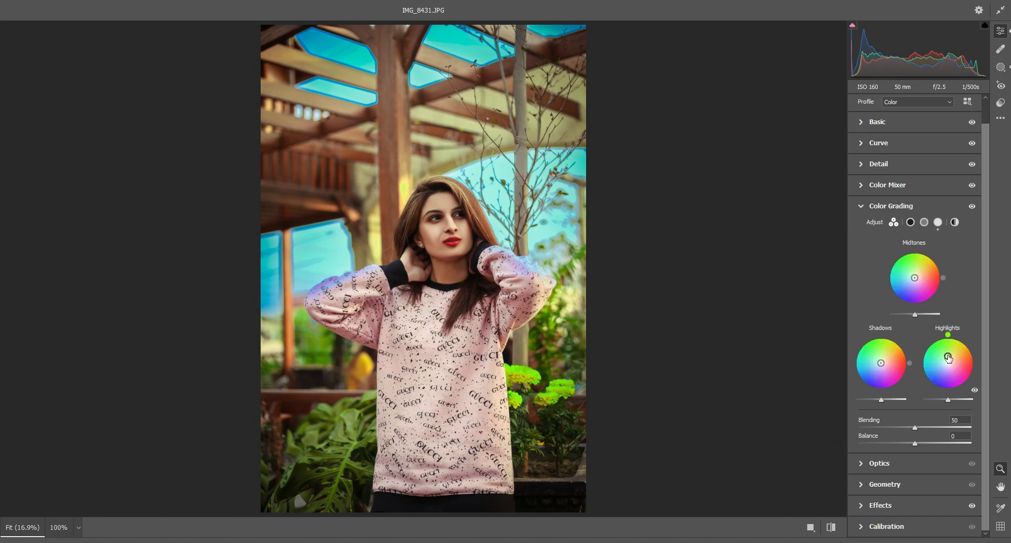
Try out the Optics Vignette correction and reset it to 0.
click(918, 466)
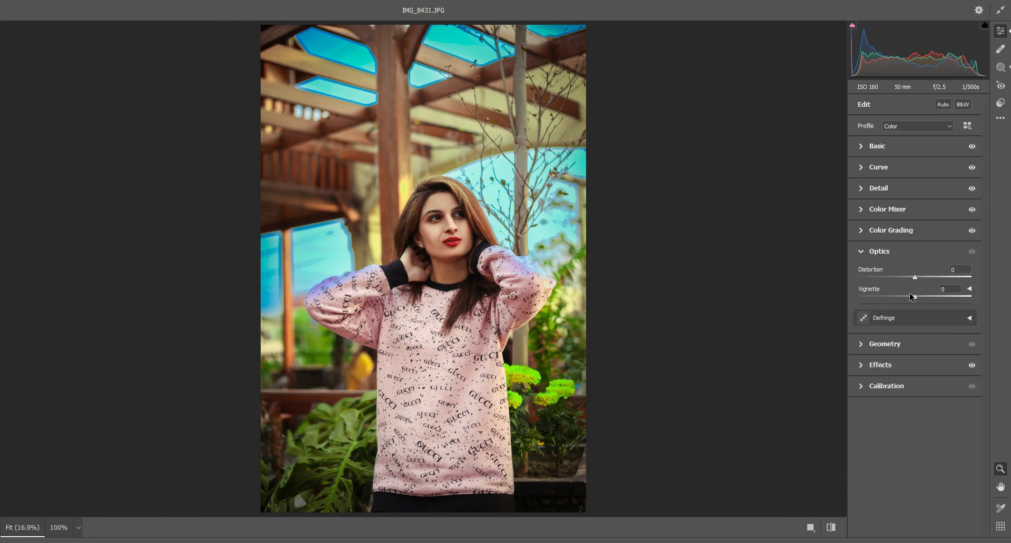
drag(911, 296, 913, 298)
drag(992, 302, 910, 298)
double_click(911, 298)
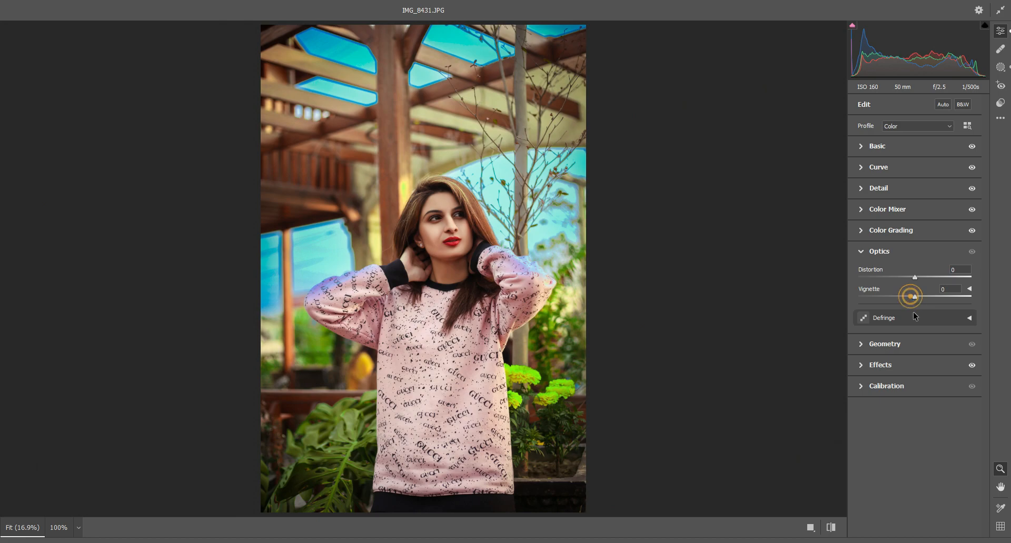
Set the Calibration saturation of the Red, Green and Blue Primary to +5 each.
click(908, 390)
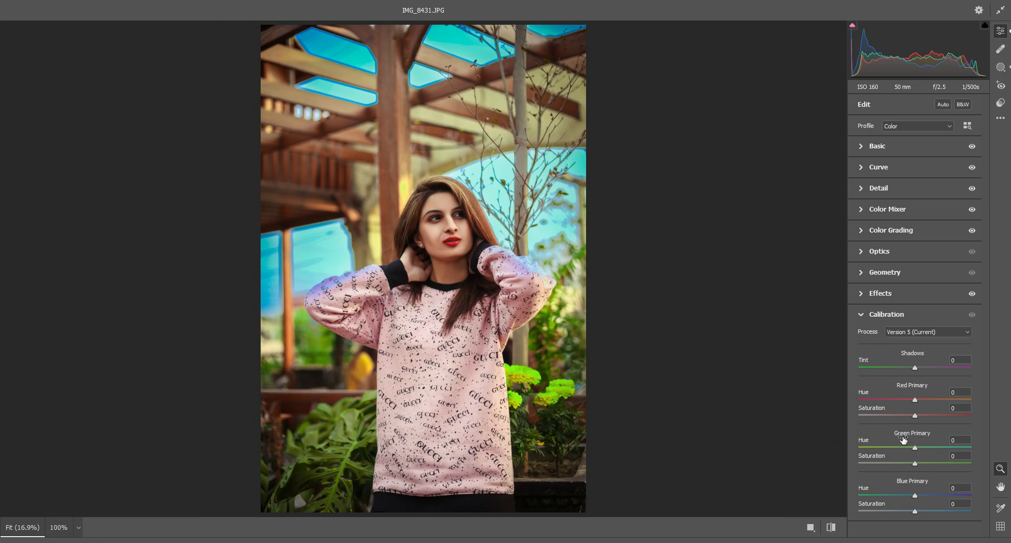
click(917, 511)
click(917, 464)
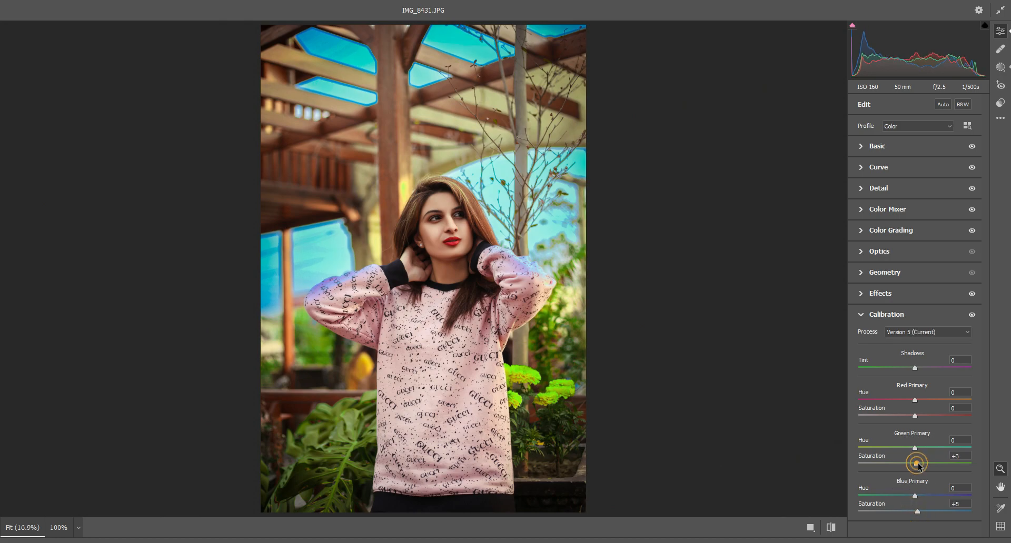
click(918, 416)
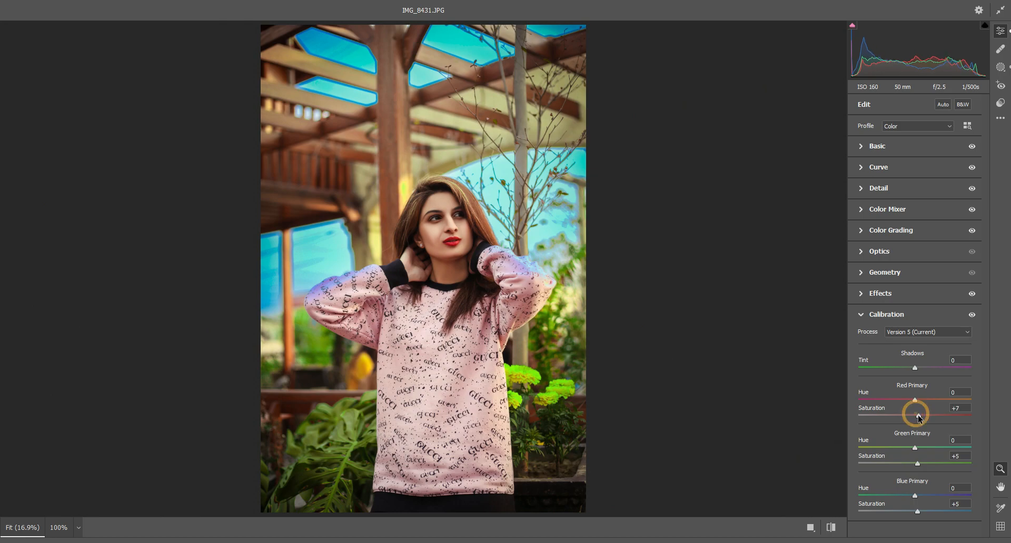
drag(919, 417, 917, 416)
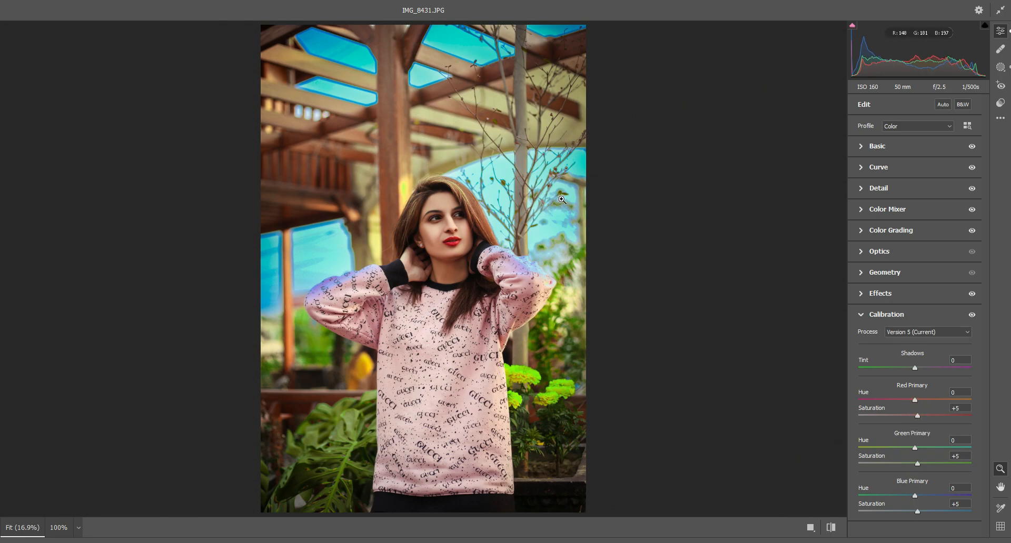
Compare the face before and after the grading at 100%, and apply the Camera Raw Filter to the doged copy layer.
click(523, 214)
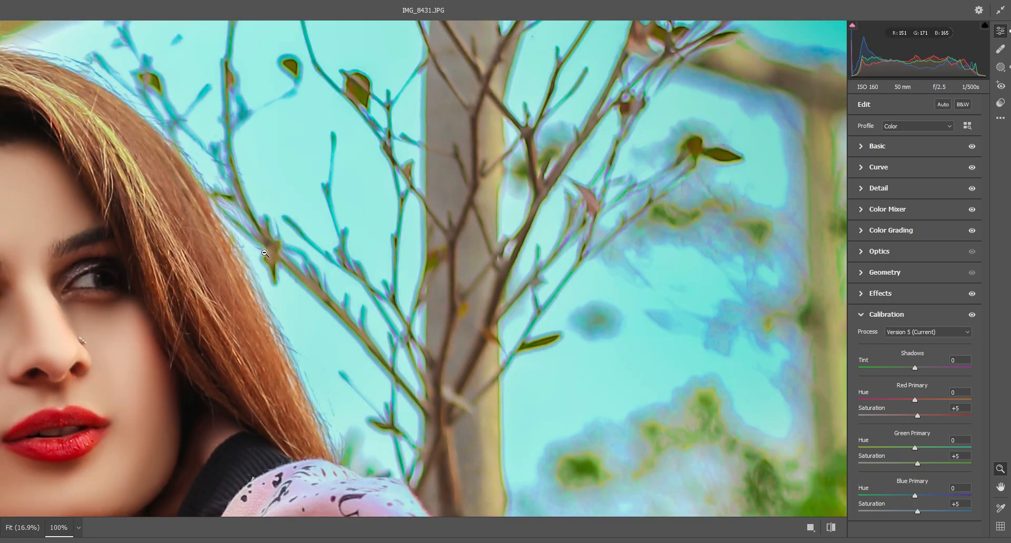
key(space)
drag(247, 252, 653, 178)
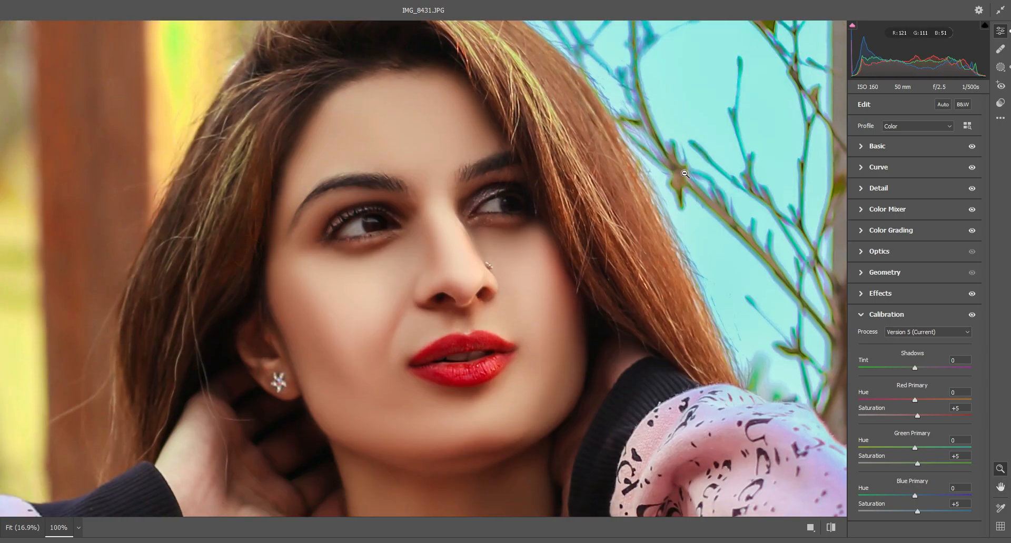
key(backslash)
key(backslash)
key(backslash)
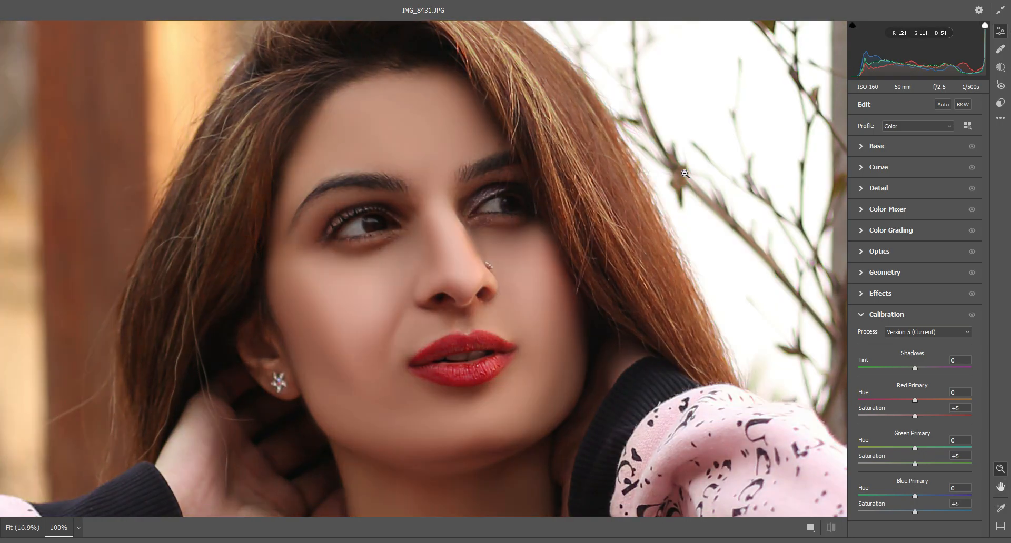
key(backslash)
right_click(645, 94)
click(679, 100)
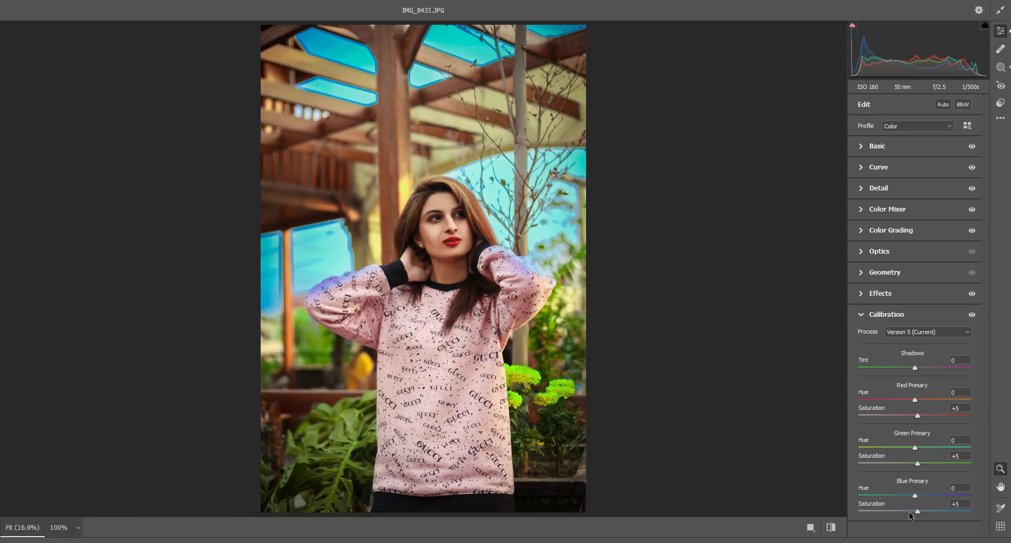
click(948, 541)
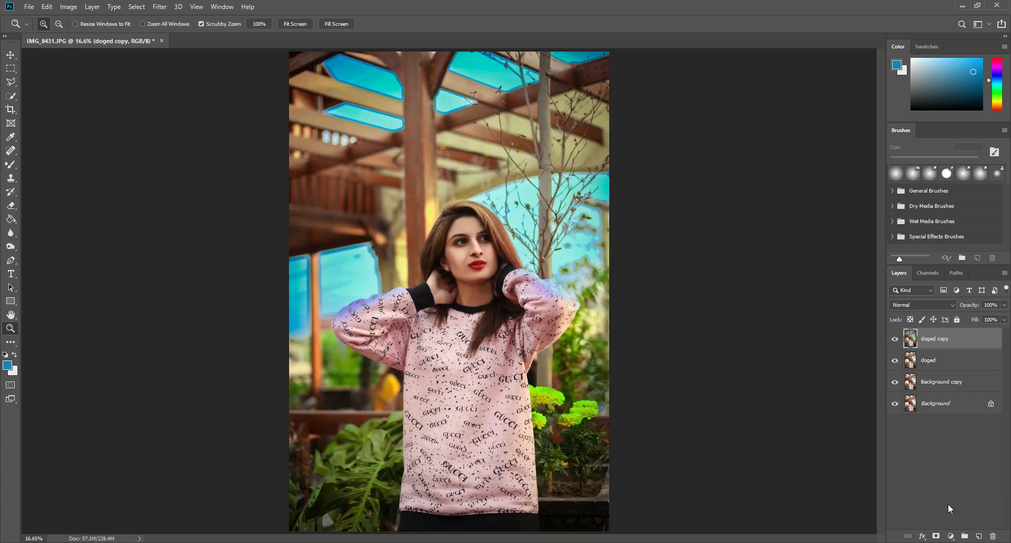
Compare the original Background up close with each retouching stage by hiding the layers above it and restoring them one at a time.
drag(894, 339, 897, 384)
drag(445, 227, 519, 286)
scroll(571, 318, down, 2)
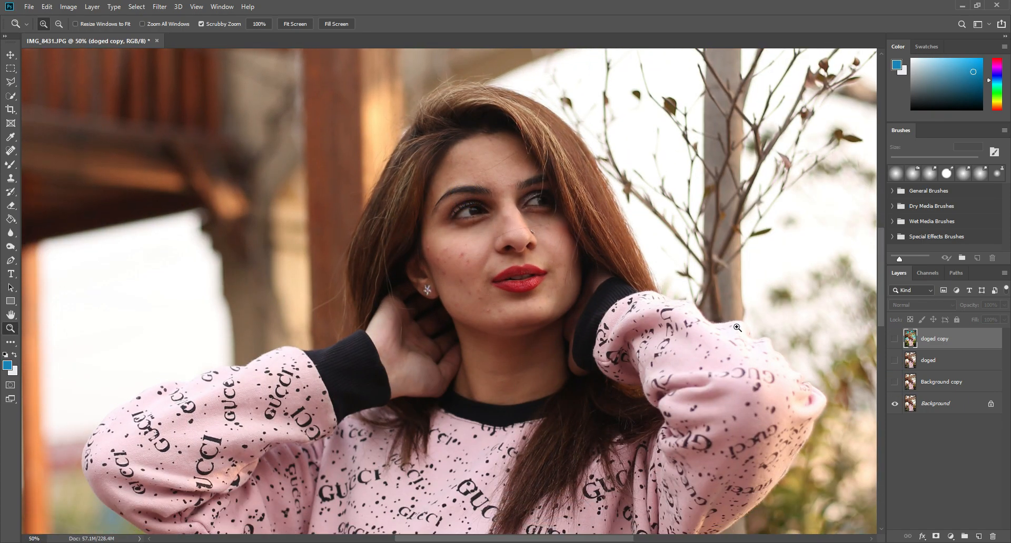
click(894, 382)
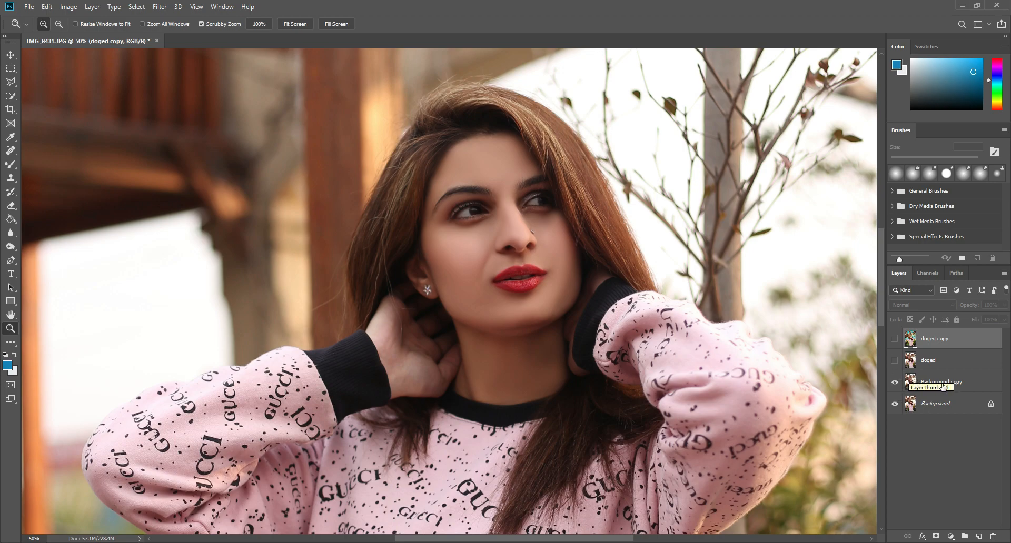
click(896, 361)
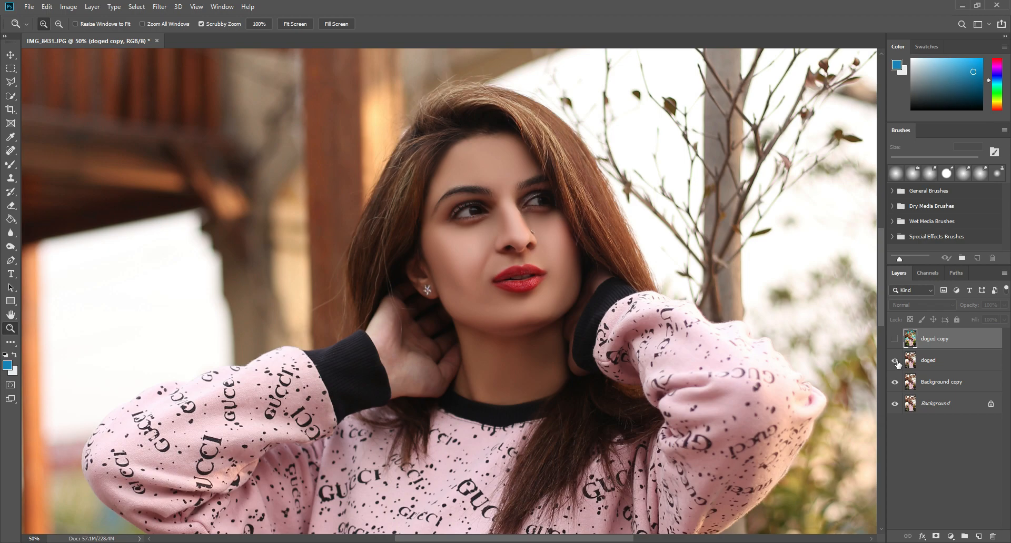
click(896, 362)
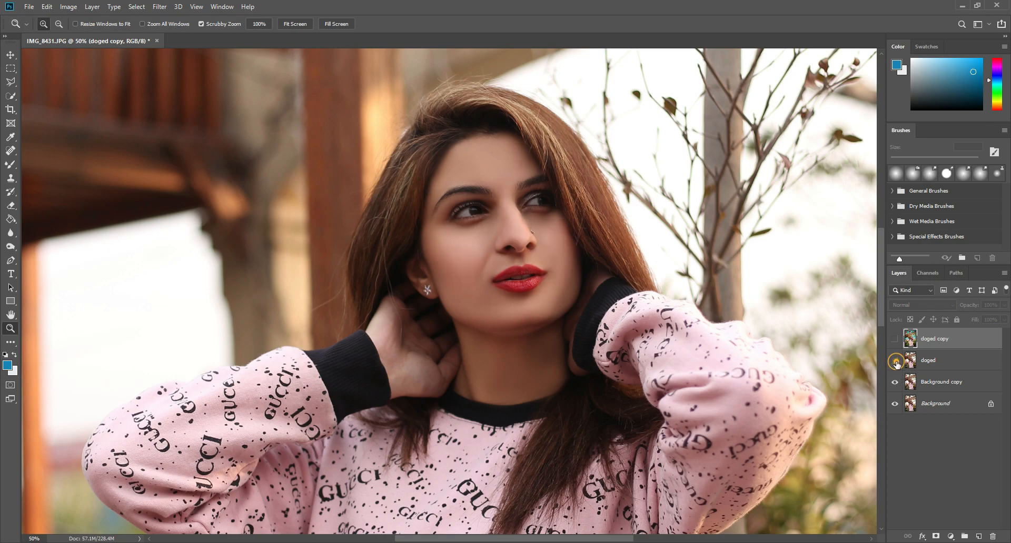
click(897, 362)
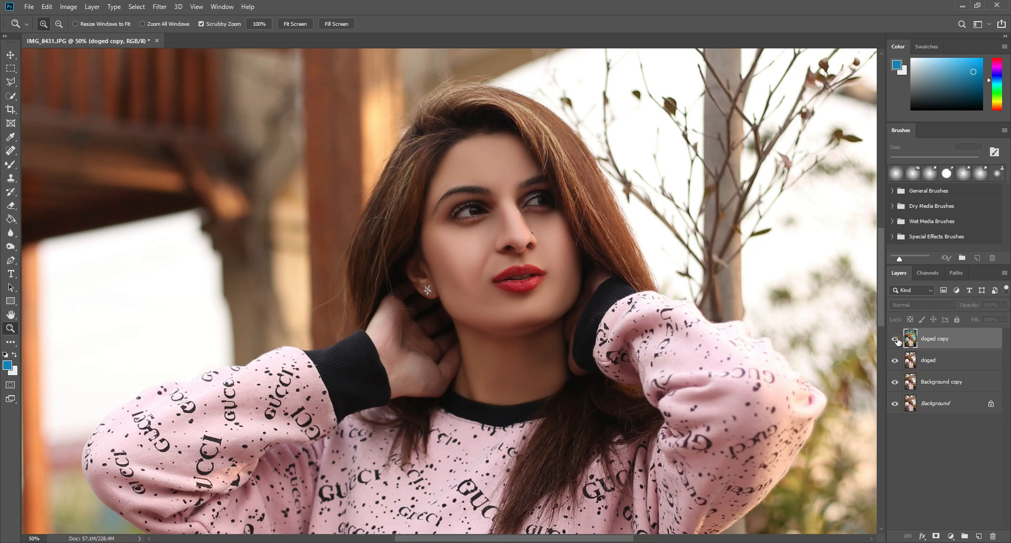
click(896, 341)
key(ctrl+0)
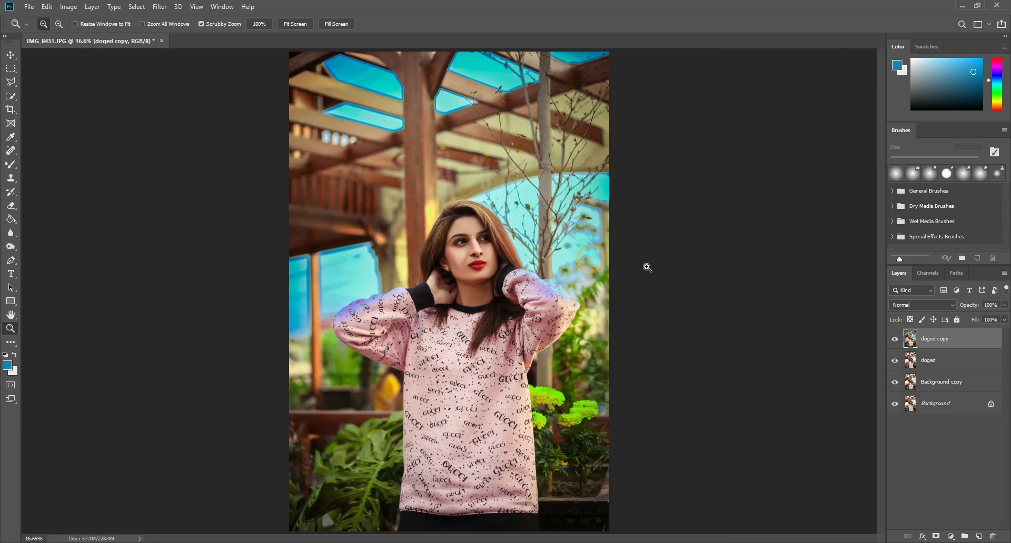
Compare the whole image with and without the color-graded doged copy layer.
click(895, 340)
click(895, 340)
click(895, 341)
click(895, 340)
Switch to the desktop to look at the "#saadbbcstudio filter free" file and return to Photoshop.
click(961, 5)
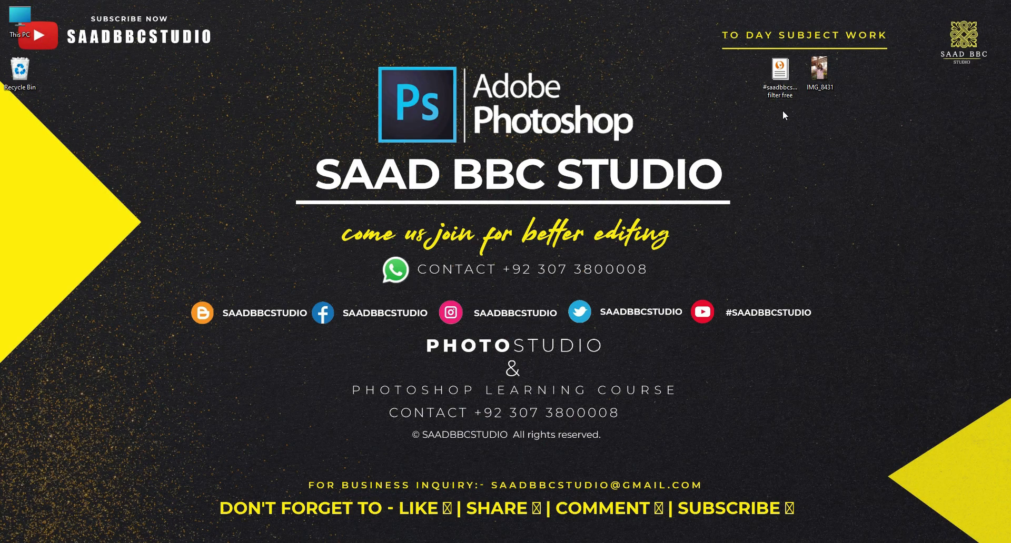
right_click(786, 82)
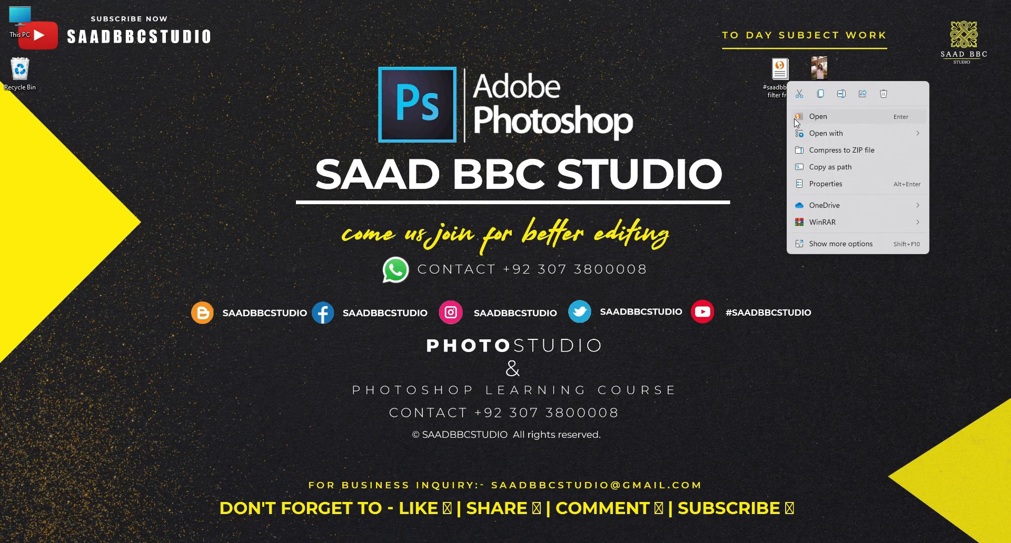
click(719, 105)
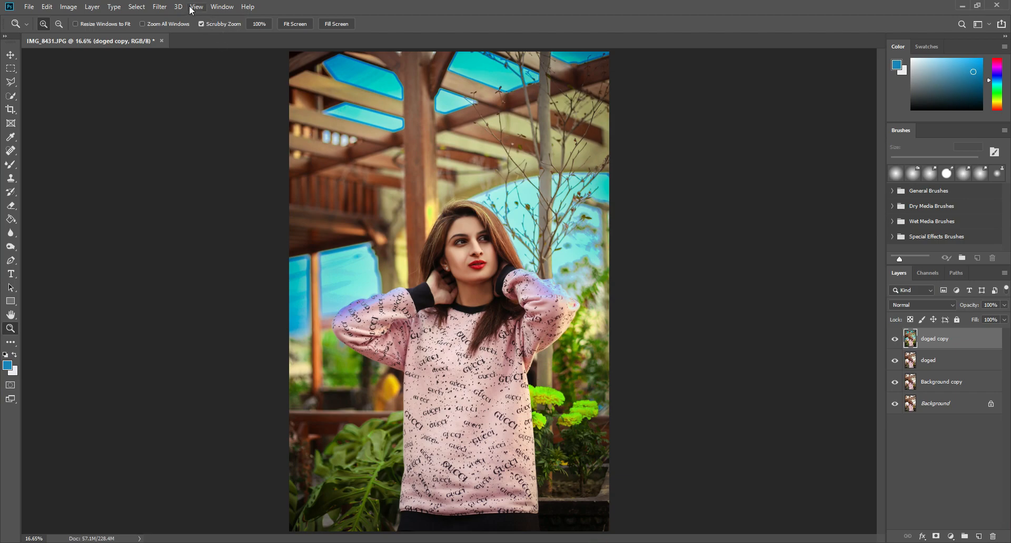
Open the doged copy layer in the Exposure X6 filter and compare the brnd (modified) look with the before view.
click(160, 6)
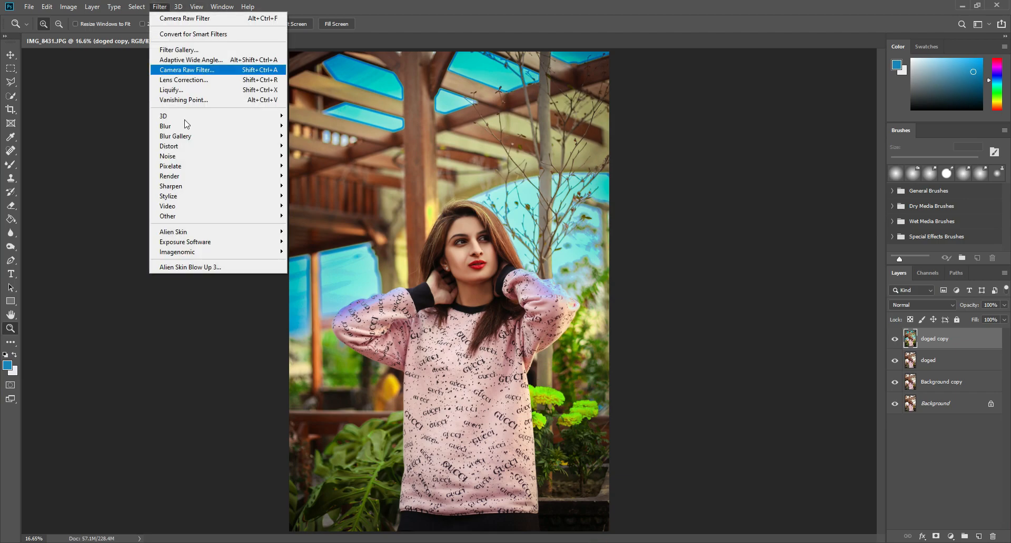
click(215, 241)
click(320, 252)
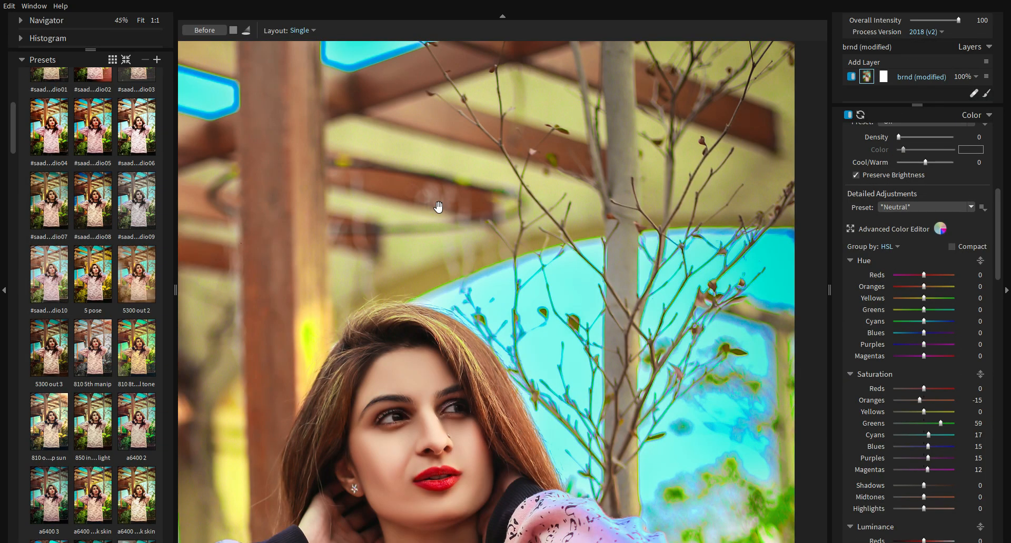
scroll(623, 239, down, 4)
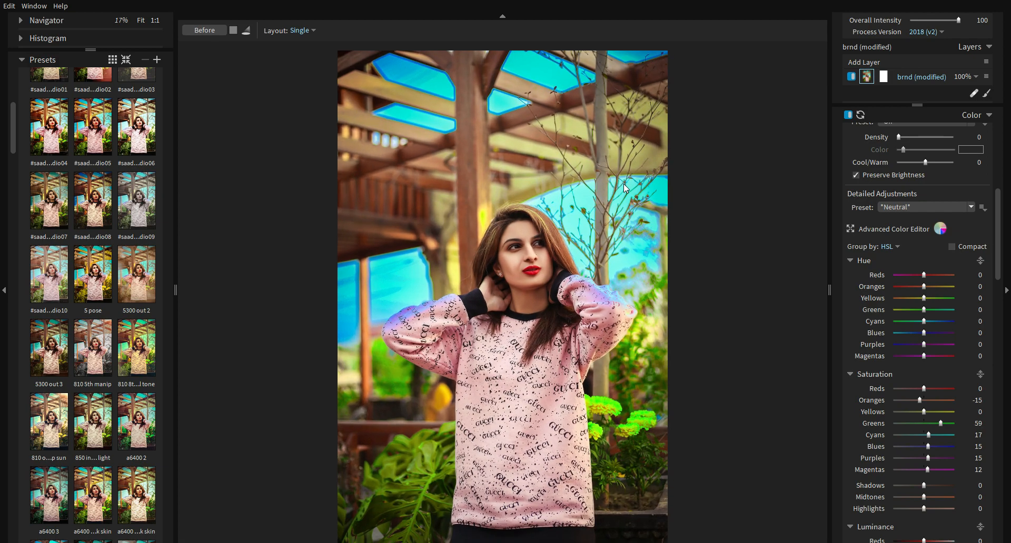
click(204, 31)
click(205, 31)
scroll(611, 195, up, 1)
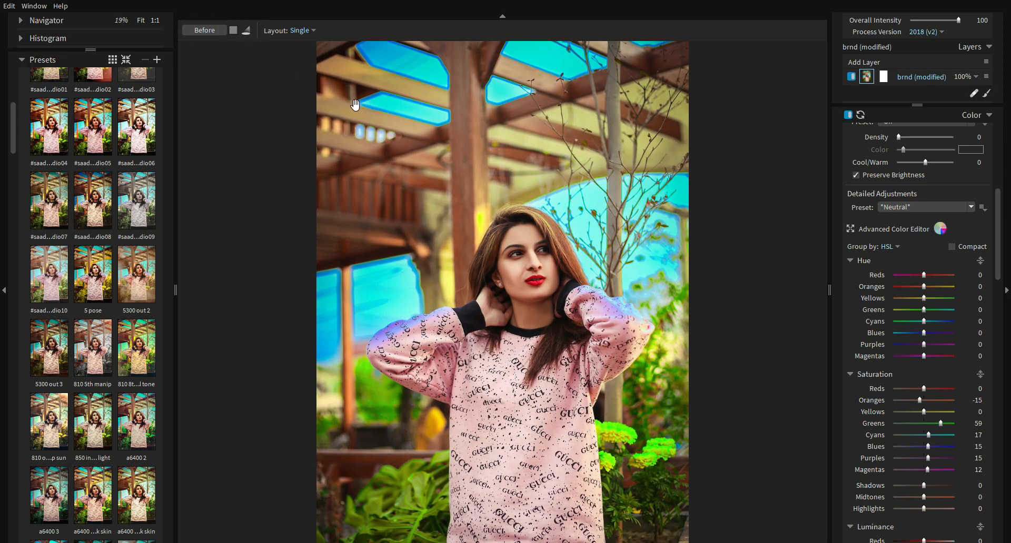
click(212, 31)
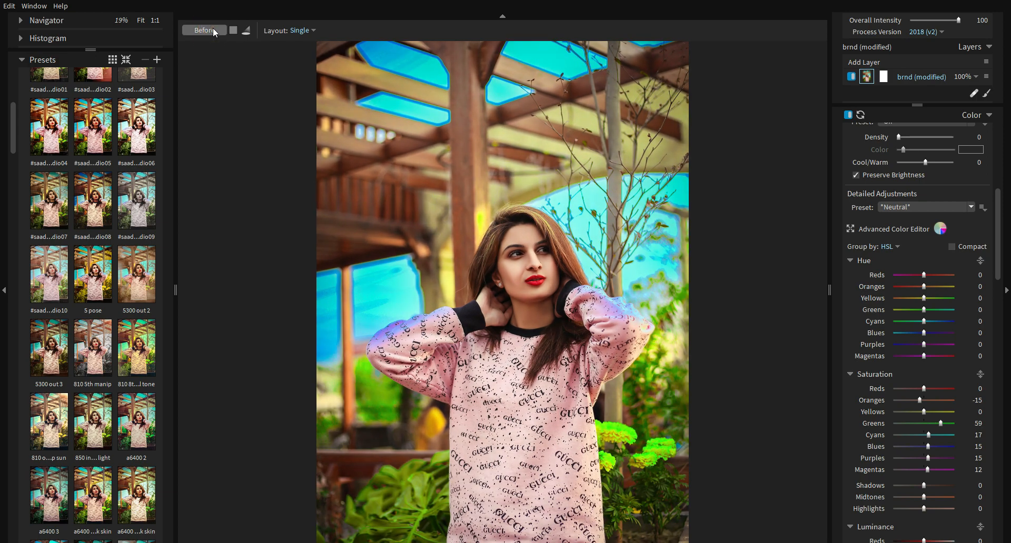
Try out Saturation with Yellows at 100, followed by Yellows, Greens, Blues, Purples and Cyans at -100.
drag(919, 423, 943, 412)
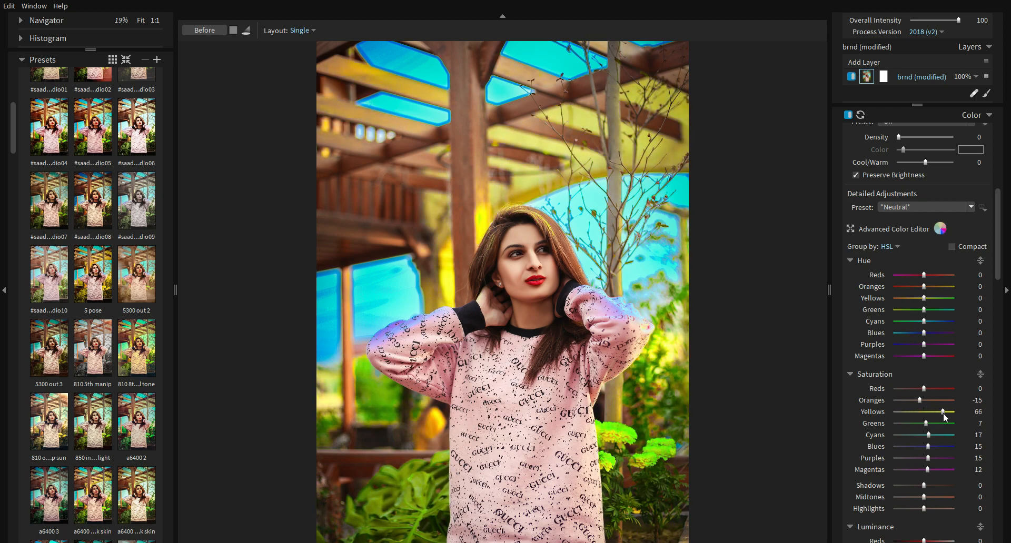
scroll(693, 359, down, 2)
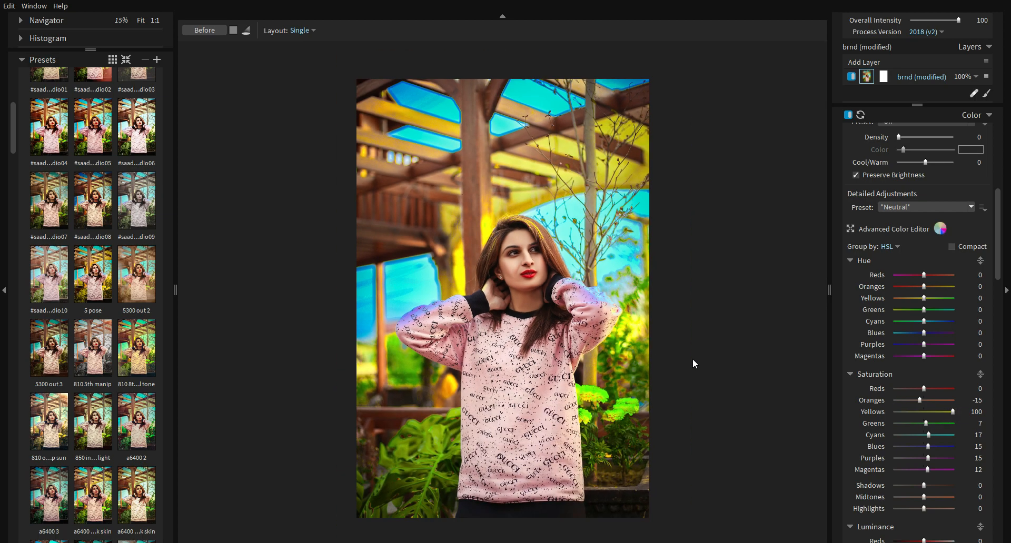
drag(935, 412, 864, 419)
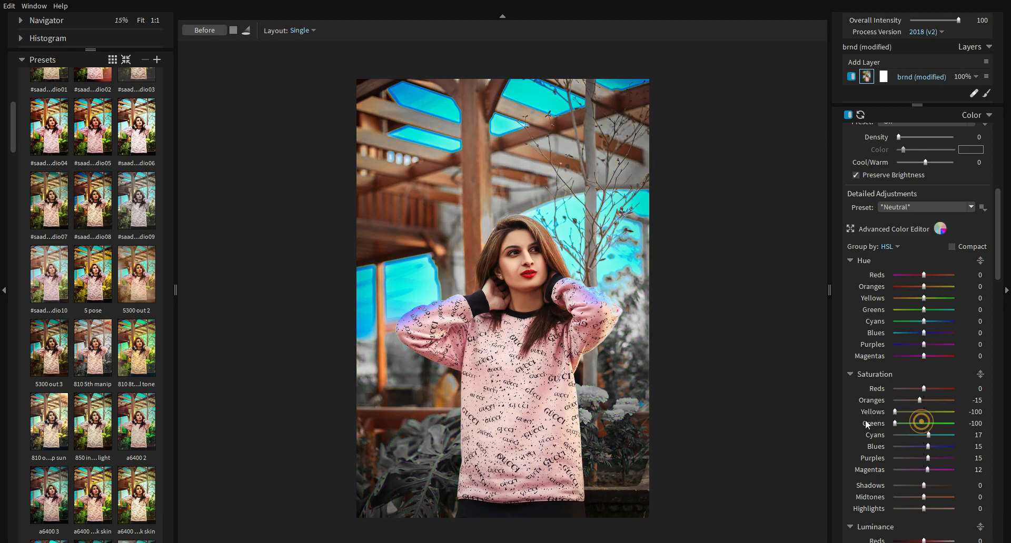
drag(926, 446, 853, 448)
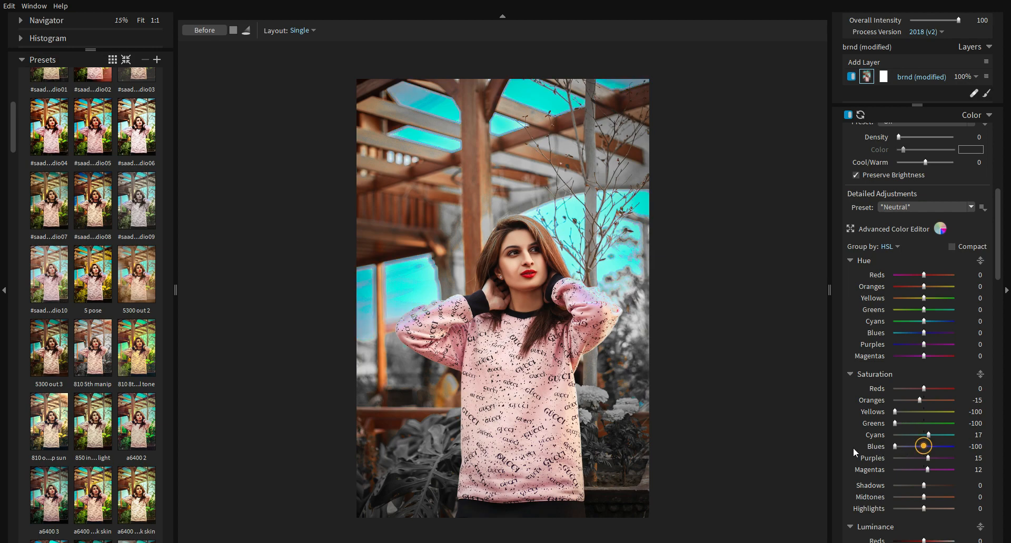
drag(925, 457, 878, 459)
drag(929, 438, 868, 428)
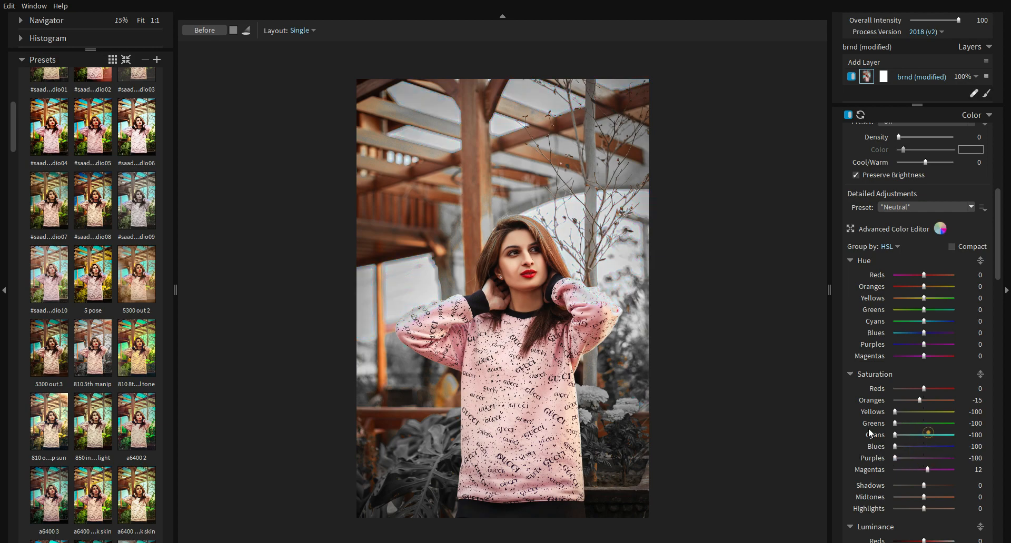
Reset the Saturation of Cyans, Greens, Yellows, Blues and Purples to 0 and apply the Exposure X6 filter.
double_click(896, 434)
double_click(897, 422)
double_click(896, 410)
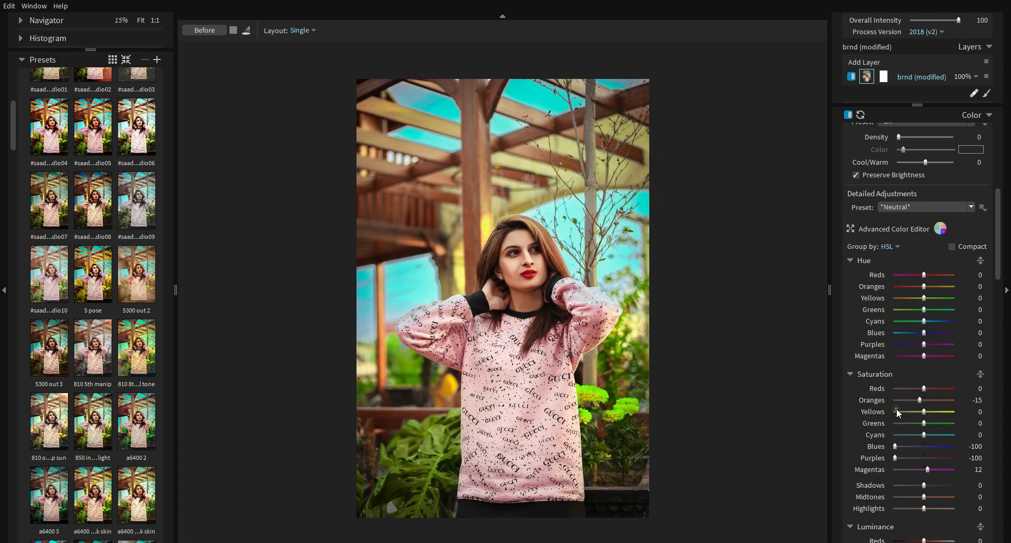
double_click(897, 446)
double_click(898, 457)
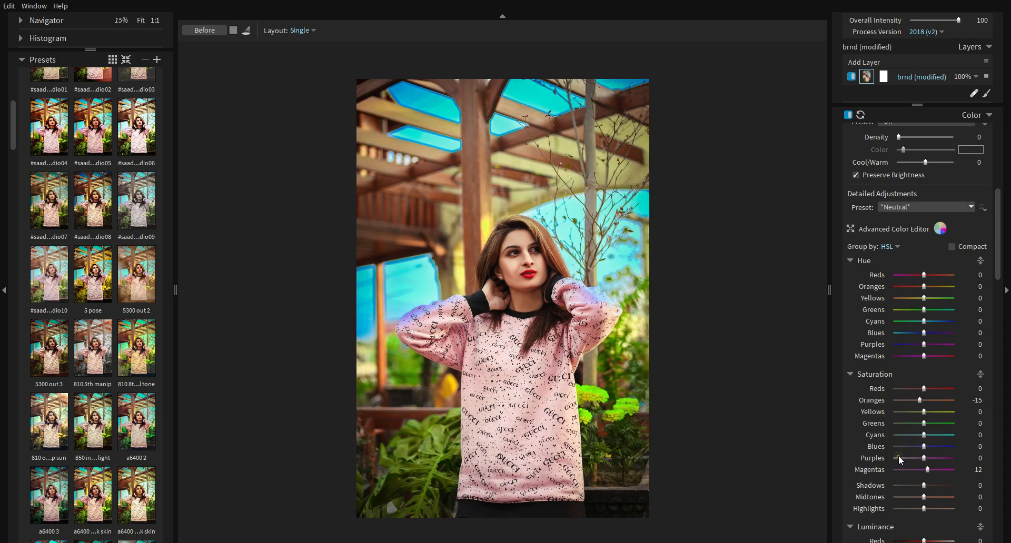
key(ctrl+plus)
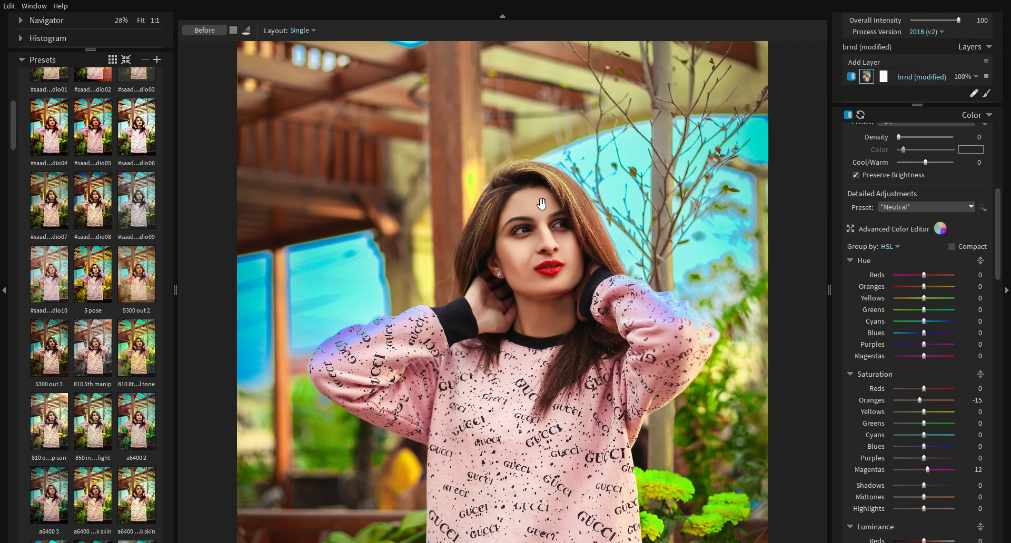
key(ctrl+minus)
key(ctrl+minus)
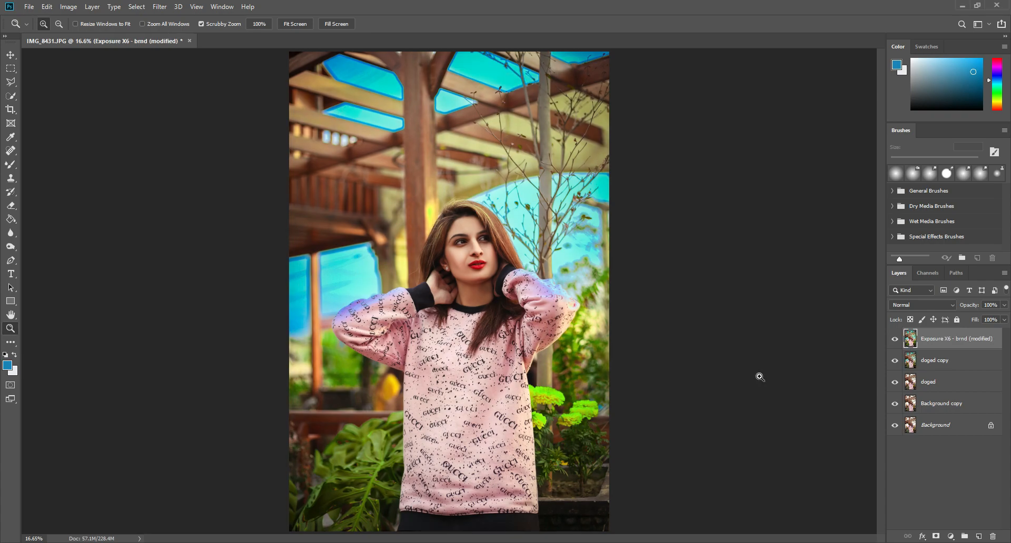
Compare the full image with and without the Exposure X6 - brnd (modified) layer.
click(895, 340)
click(896, 340)
click(896, 340)
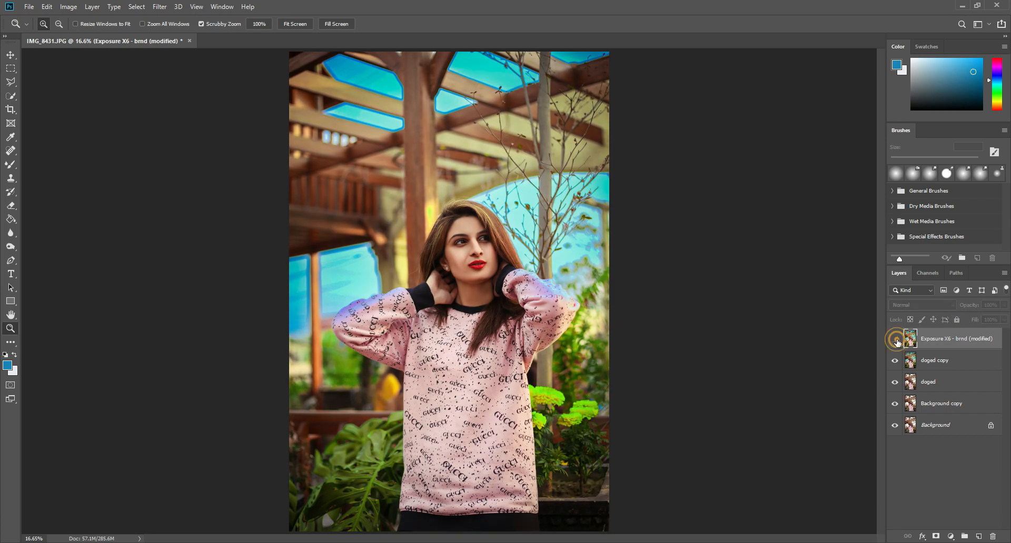
click(895, 339)
Compare the portrait at 33.3% with and without the Exposure X6 layer, and inspect the face at 100%.
drag(488, 267, 599, 282)
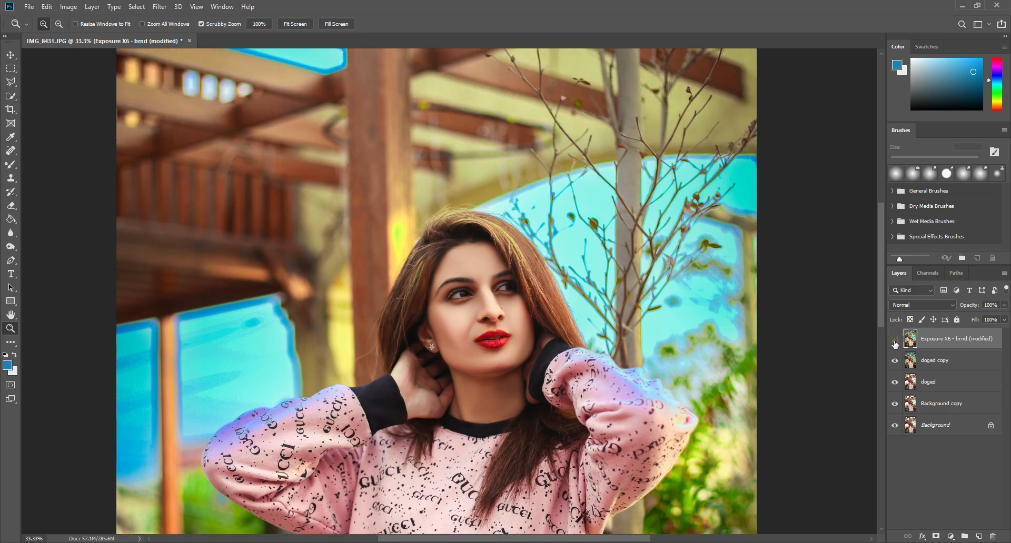
click(894, 340)
click(895, 340)
click(895, 339)
click(894, 340)
click(542, 328)
click(542, 328)
click(543, 328)
right_click(490, 264)
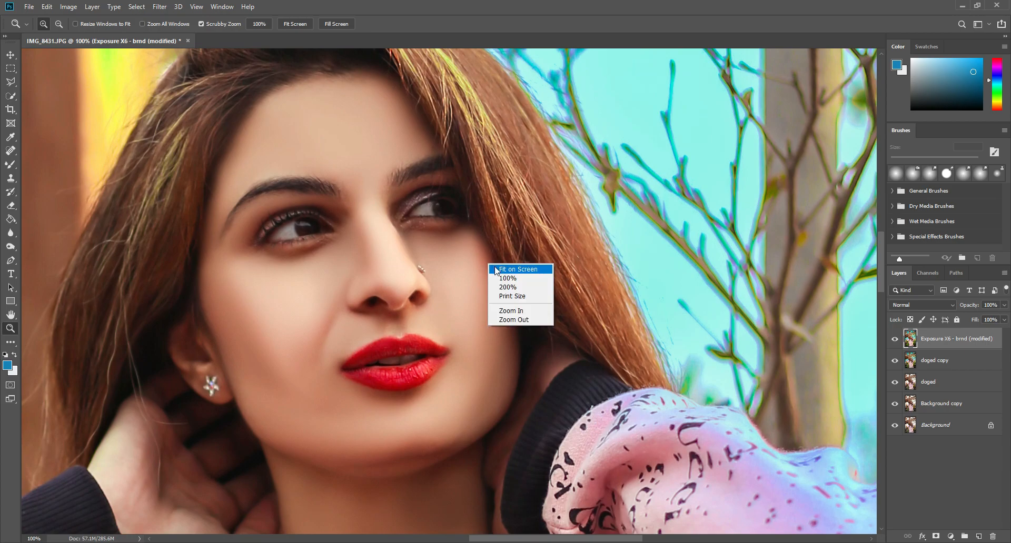
click(497, 267)
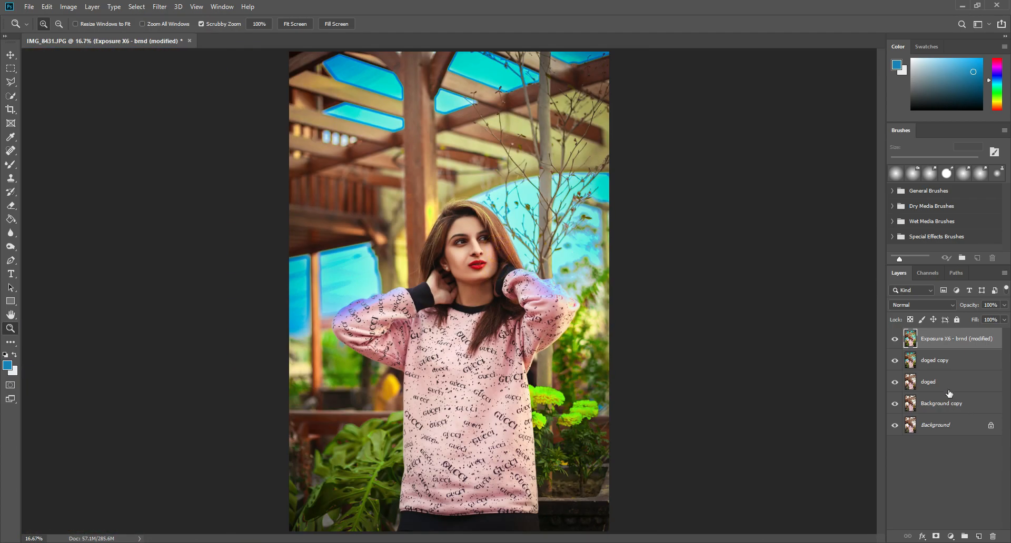
Hide the doged copy, doged and Background copy layers, and compare the Exposure X6 layer with the original Background.
click(894, 360)
click(895, 382)
click(894, 403)
click(895, 339)
key(ctrl+plus)
click(894, 339)
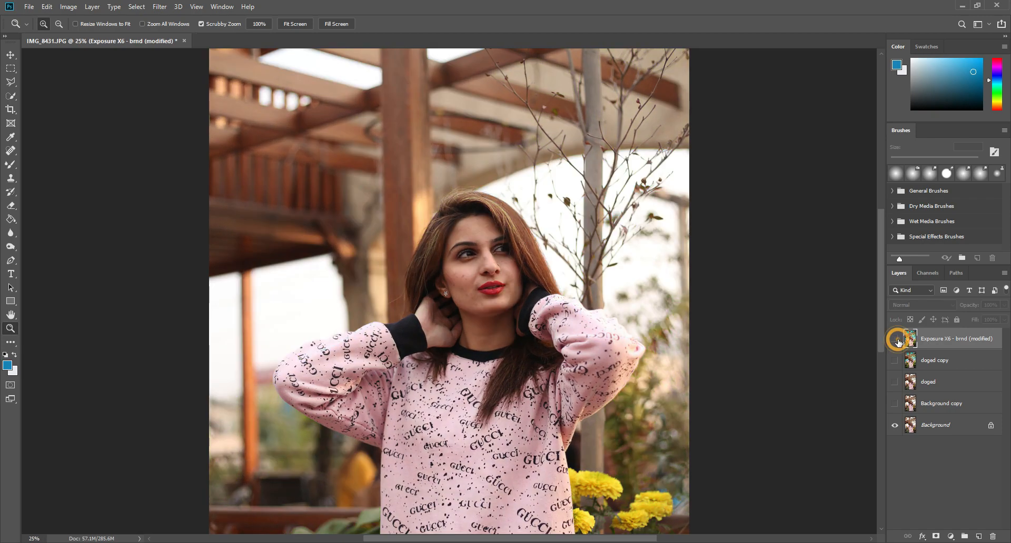
click(895, 339)
click(895, 339)
Compare the face at 50% before and after the full edit, leaving the Exposure X6 layer shown with the image fit on screen.
key(ctrl+plus)
key(ctrl+plus)
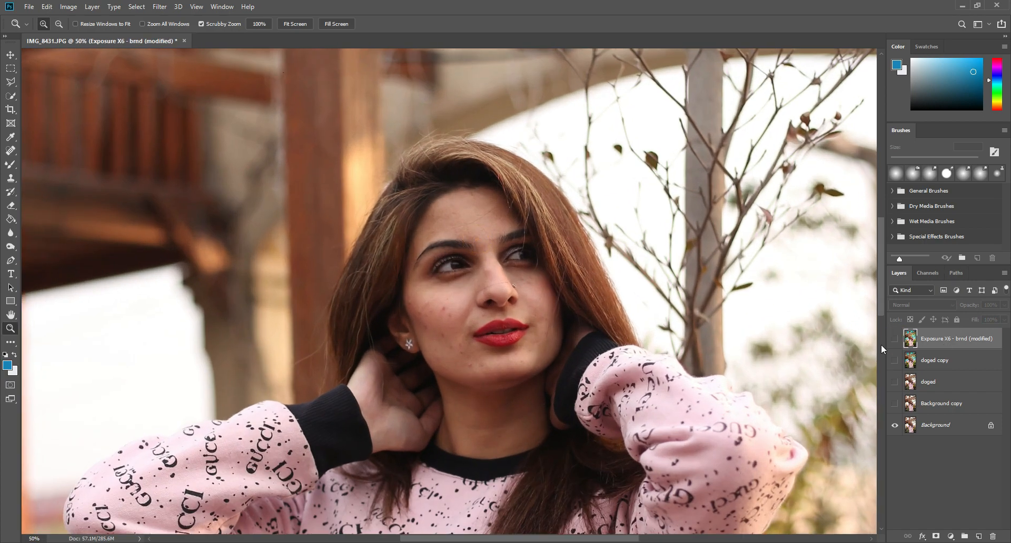
click(895, 339)
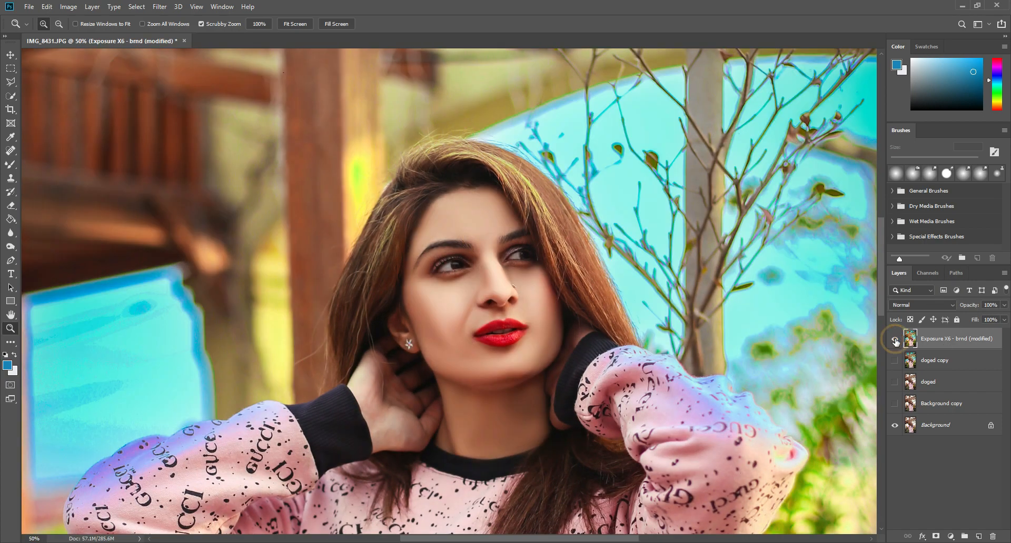
click(895, 339)
click(894, 340)
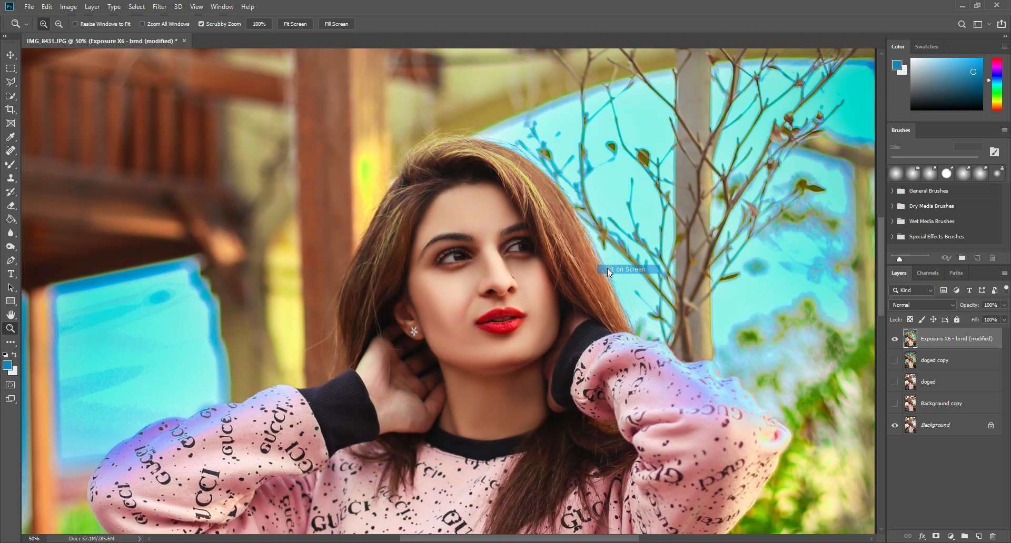
key(ctrl+0)
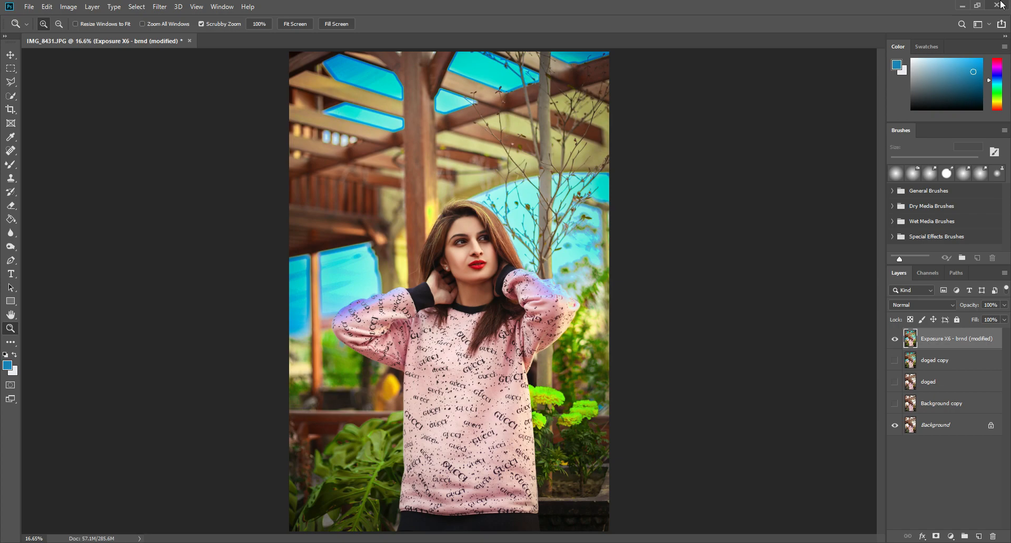
Minimize Photoshop and select the "#saadbbcstudio filter free" file on the desktop.
click(962, 8)
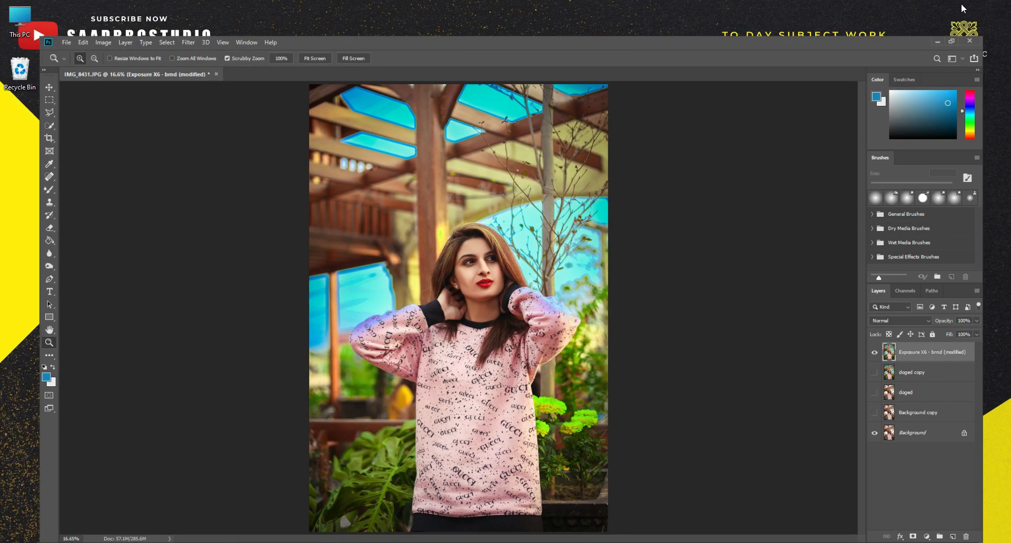
click(765, 90)
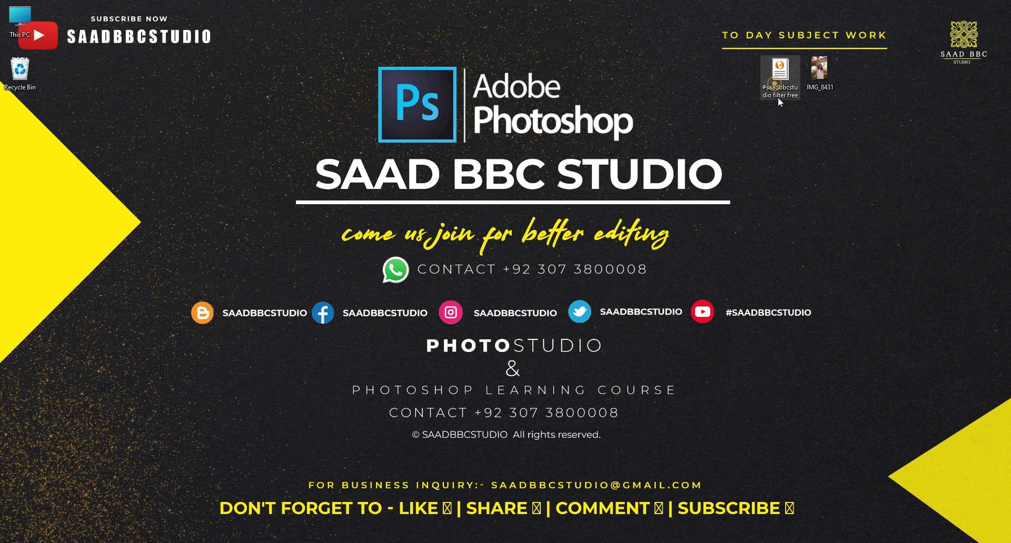